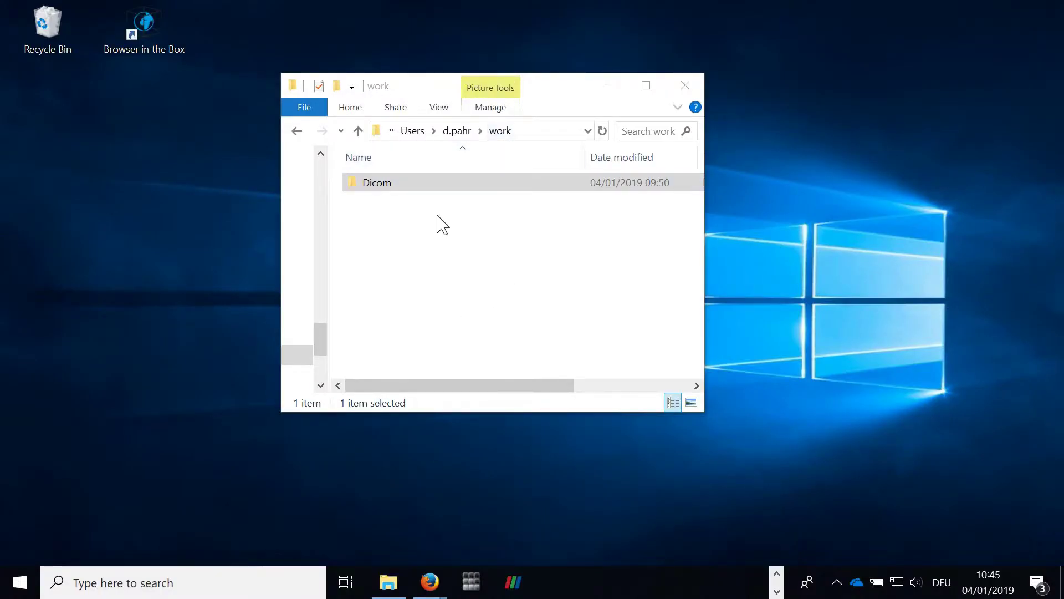
# Look inside the Dicom folder, then go back to the work folder.
pyautogui.click(388, 198)
pyautogui.doubleClick(385, 188)
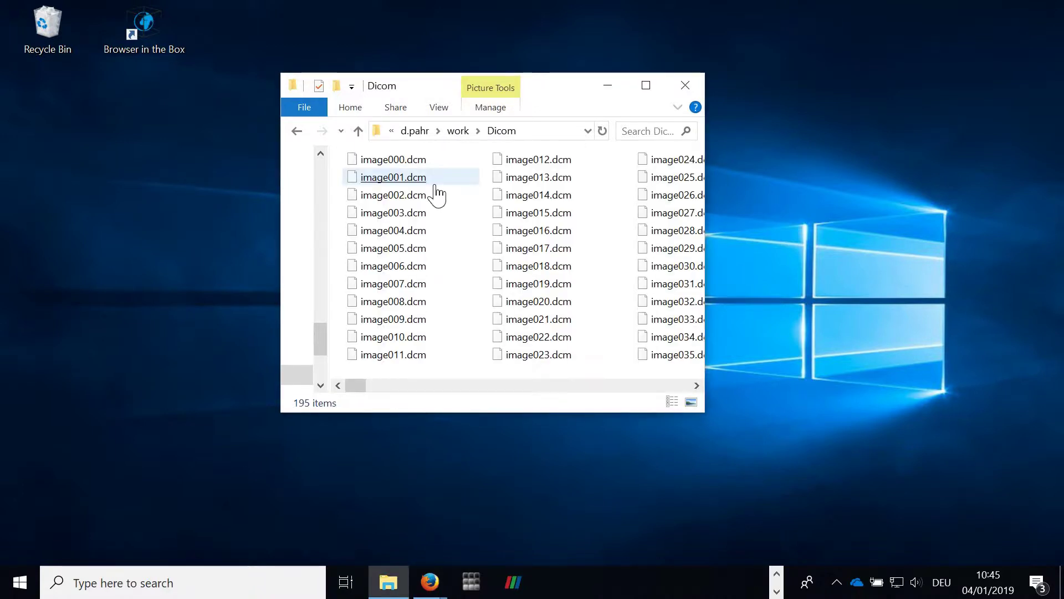
pyautogui.click(459, 134)
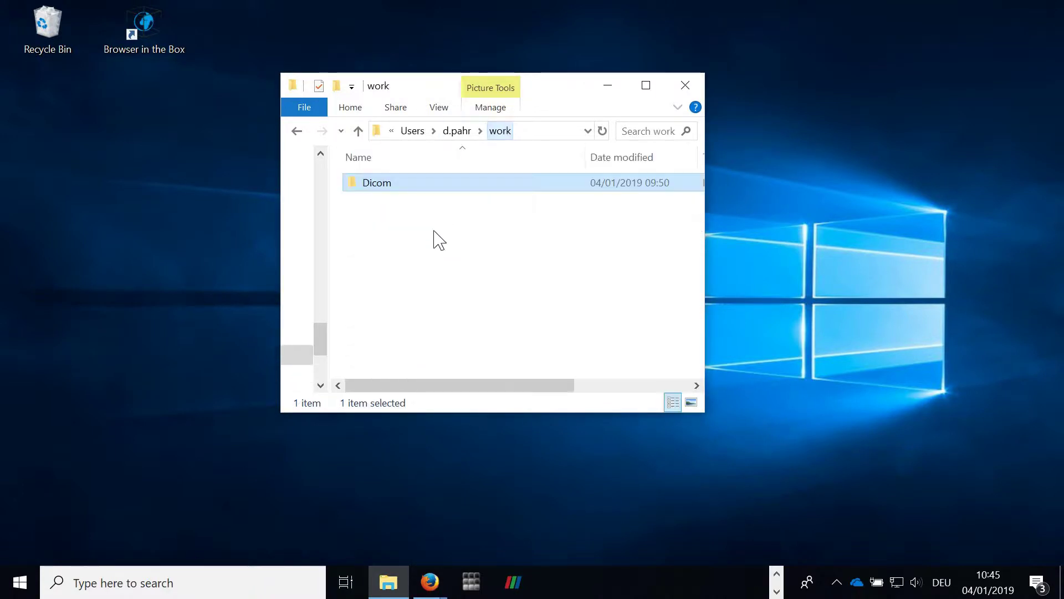
# Create a new folder named myProject in the work folder.
pyautogui.rightClick(419, 238)
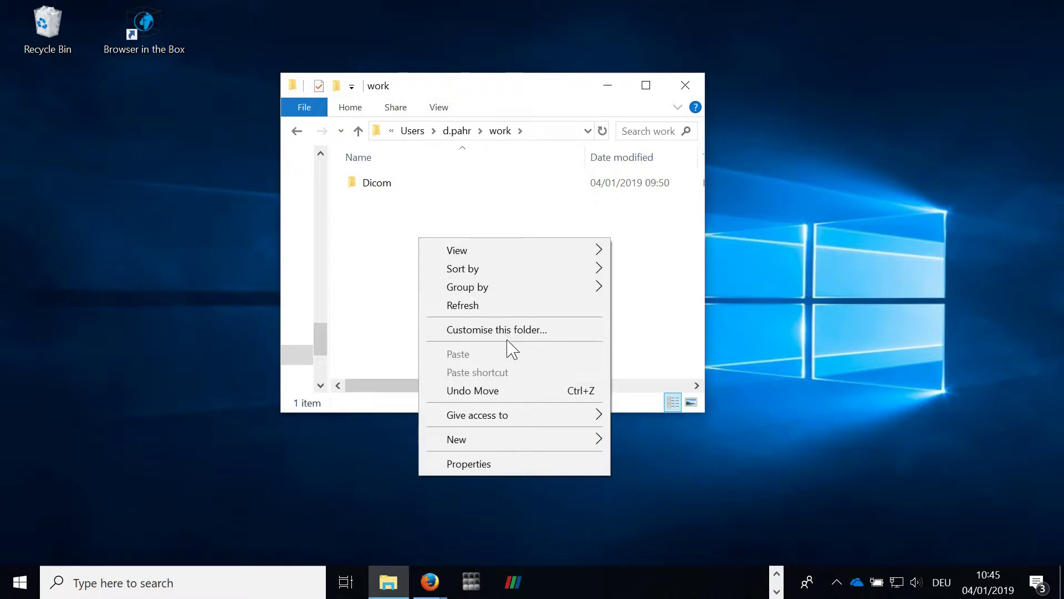
pyautogui.moveTo(557, 439)
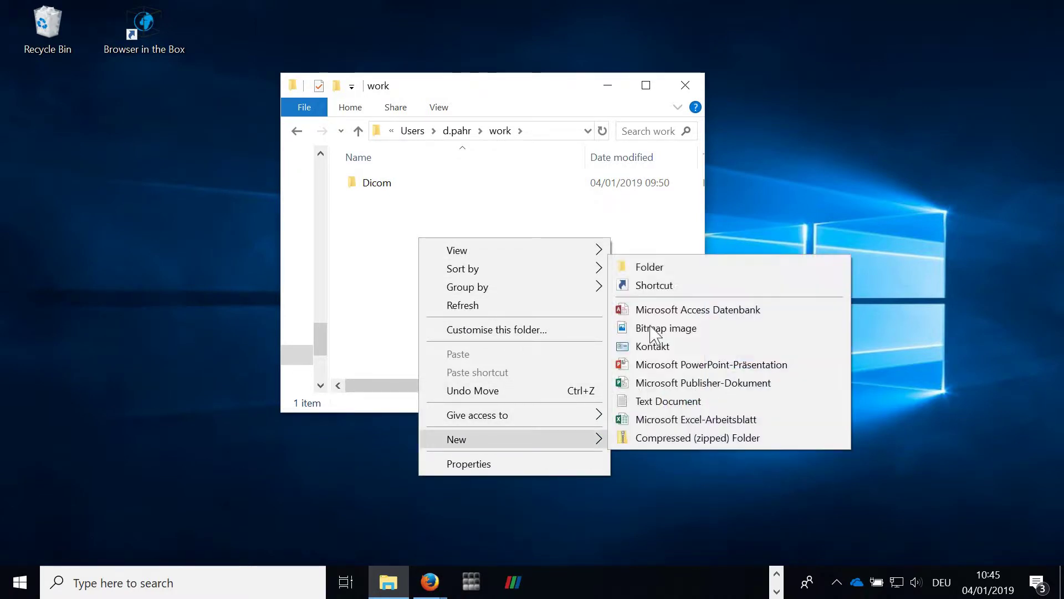
pyautogui.click(662, 268)
pyautogui.write('m,')
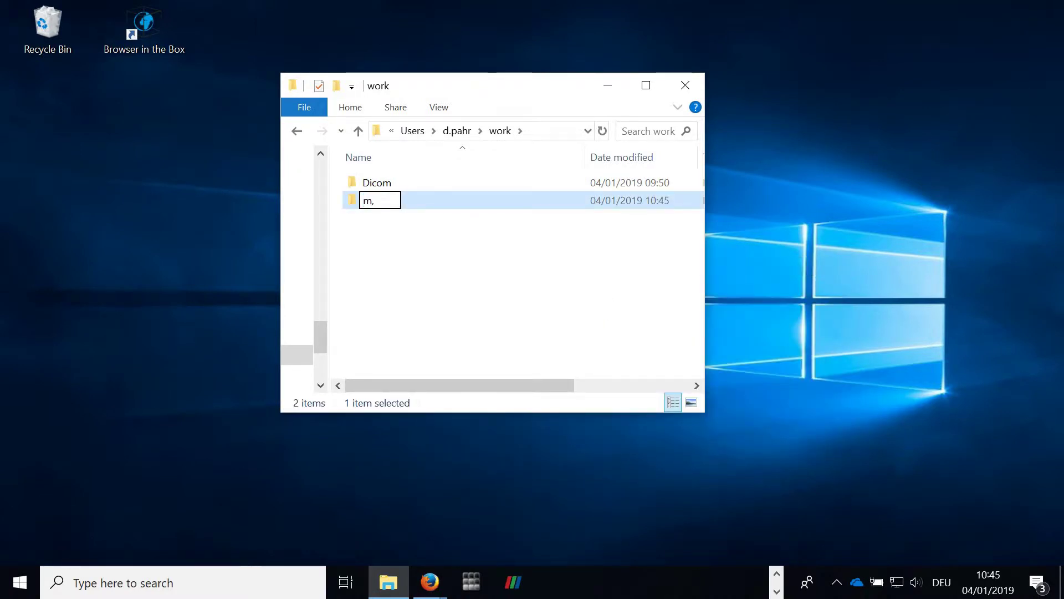
pyautogui.press('BackSpace')
pyautogui.write('yProject')
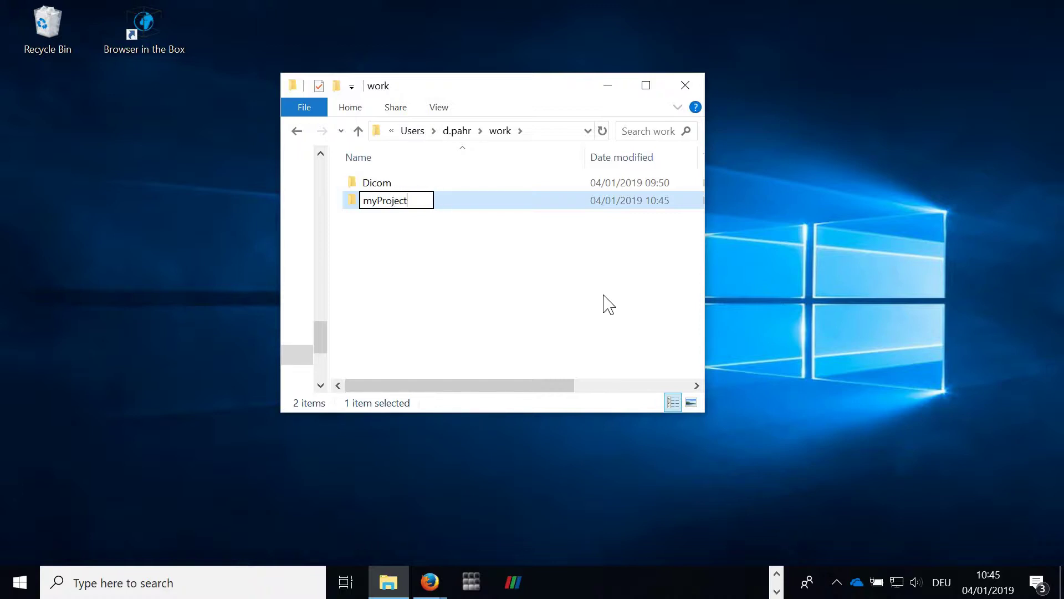
pyautogui.press('Return')
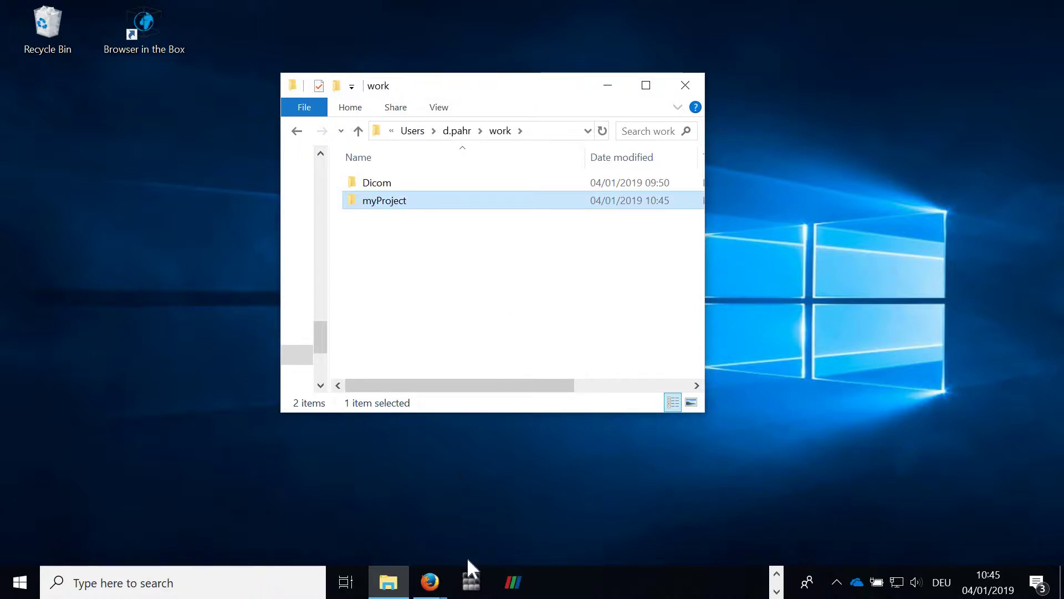
# Launch medtool and set its working directory to work/myProject.
pyautogui.click(473, 586)
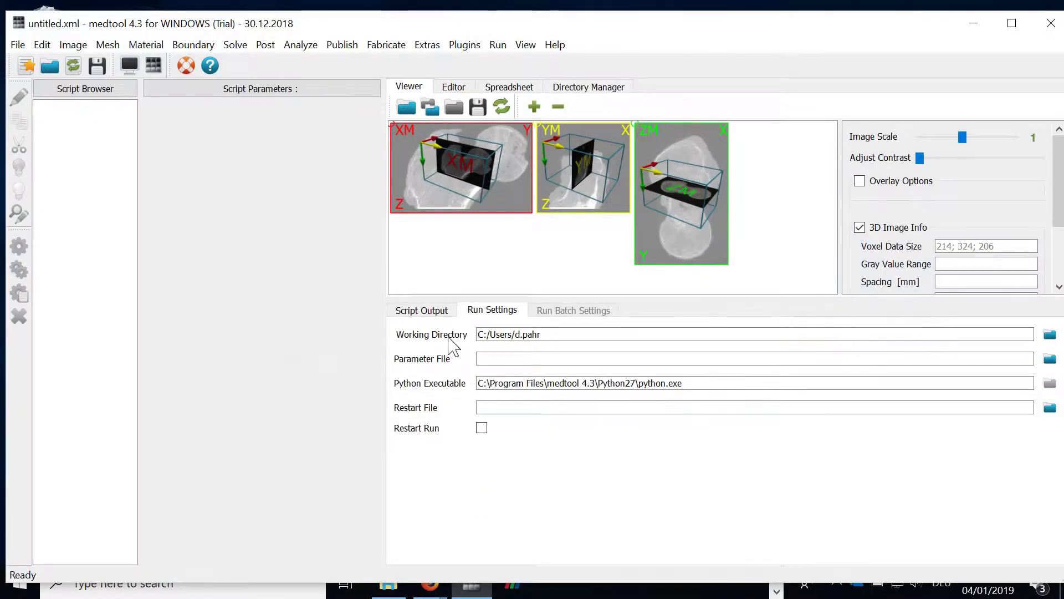
pyautogui.click(1050, 334)
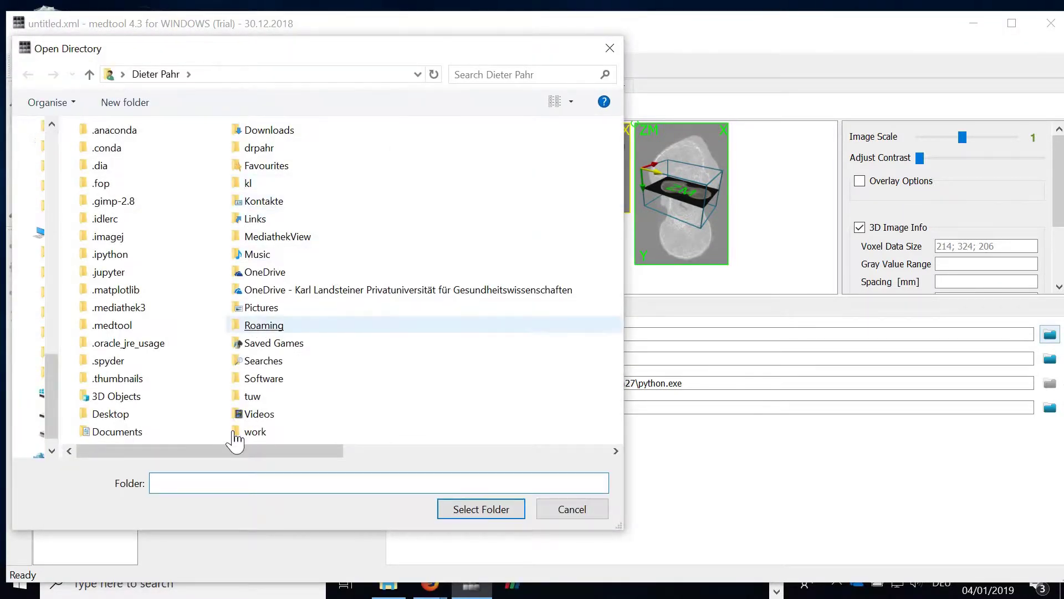
pyautogui.doubleClick(258, 433)
pyautogui.click(129, 150)
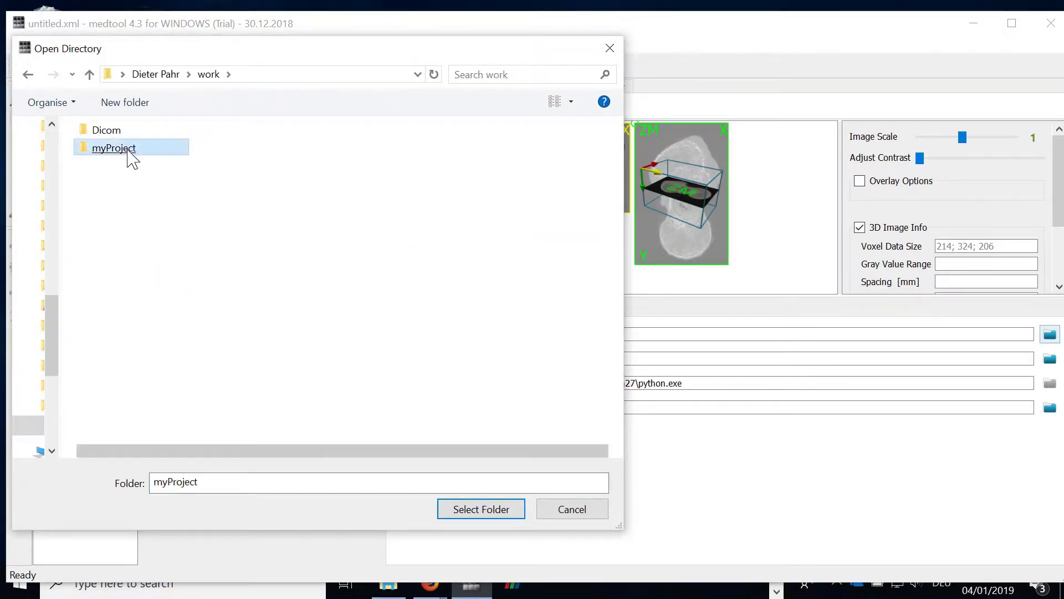
pyautogui.doubleClick(129, 149)
pyautogui.click(481, 509)
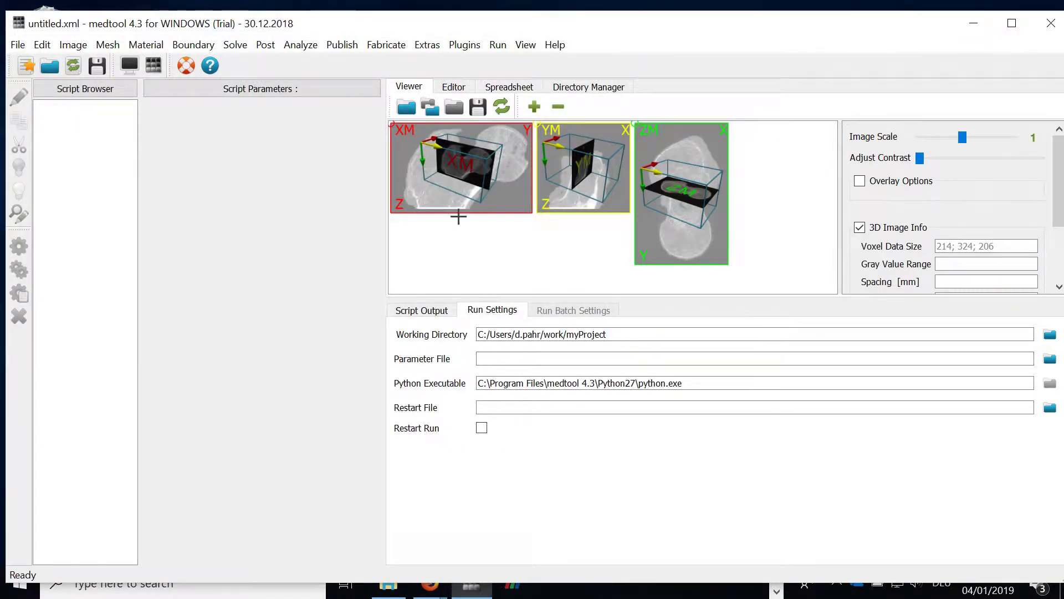
# Browse the Directory Manager folder tree, viewing Dicom's images and reselecting myProject.
pyautogui.click(574, 92)
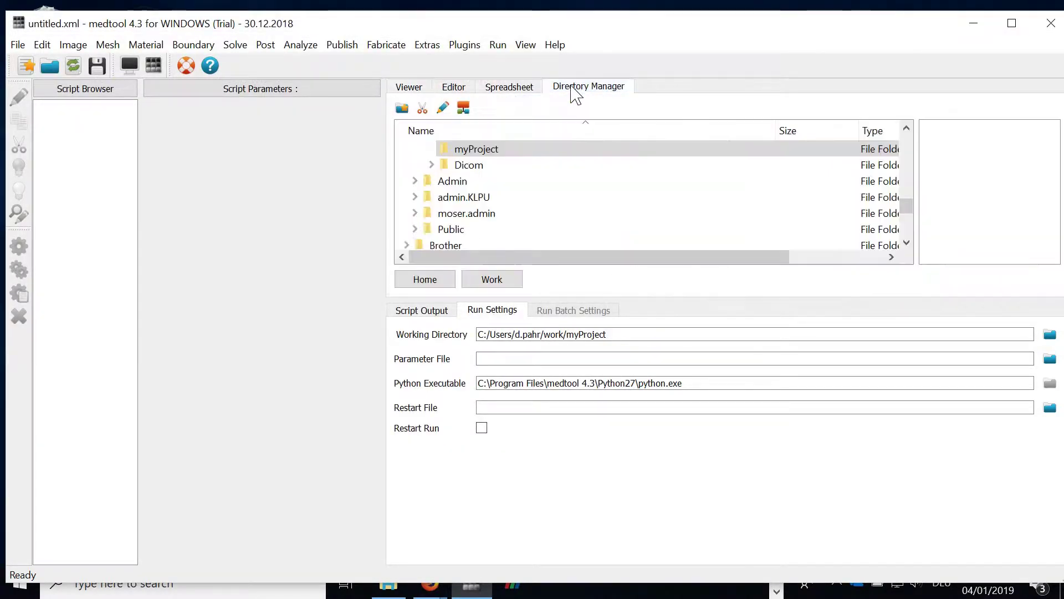
pyautogui.click(487, 280)
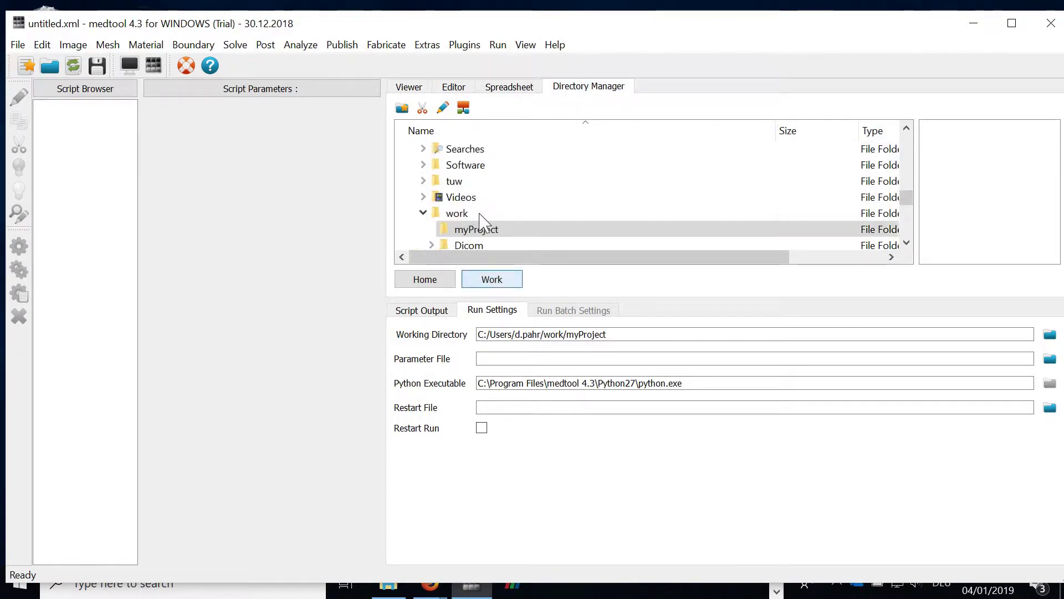
pyautogui.scroll(-1, 475, 220)
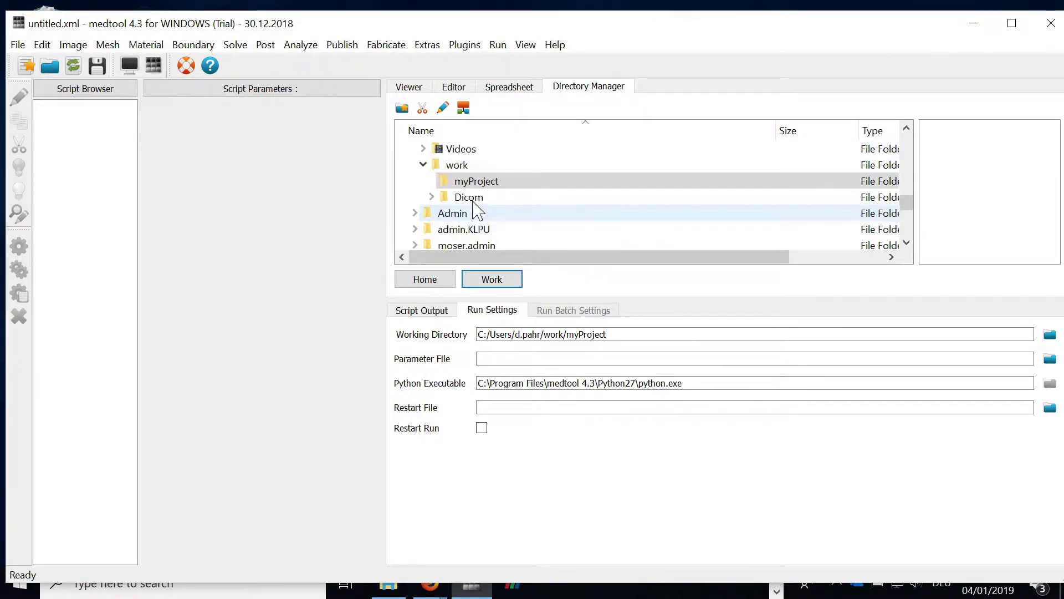
pyautogui.click(490, 183)
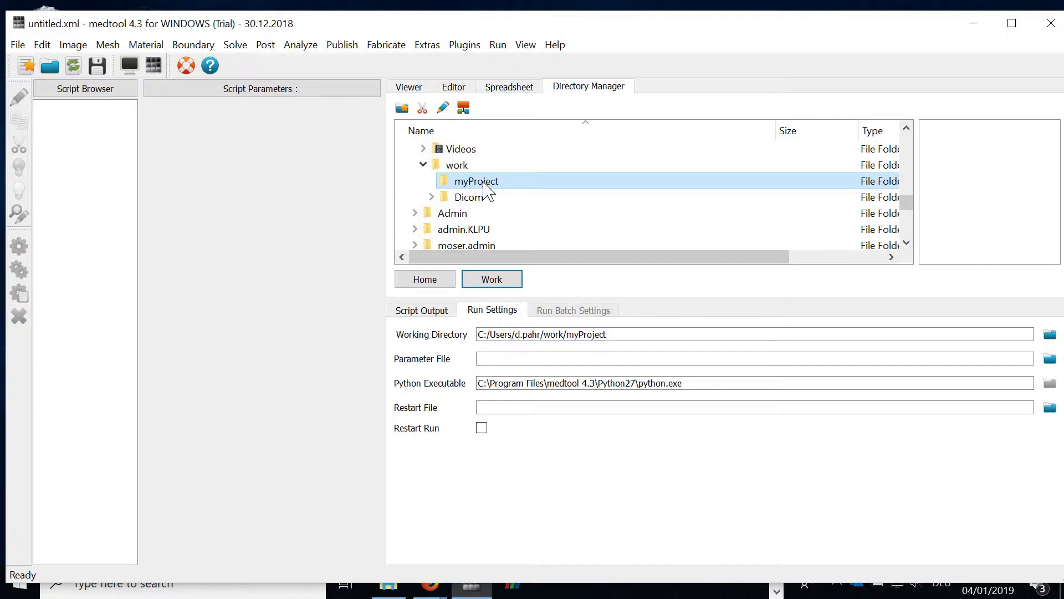
pyautogui.click(474, 199)
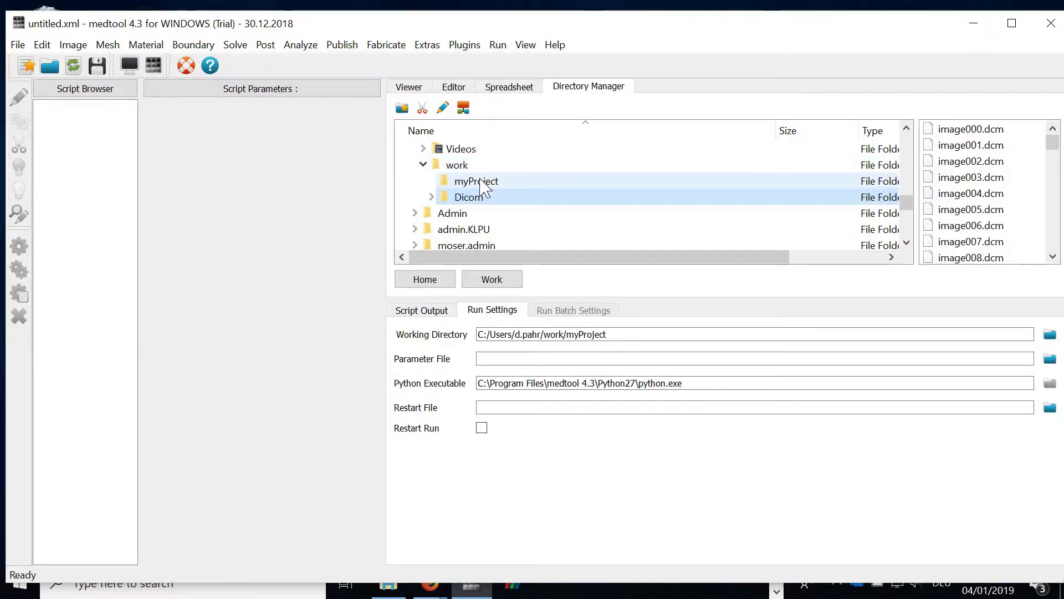
pyautogui.click(480, 183)
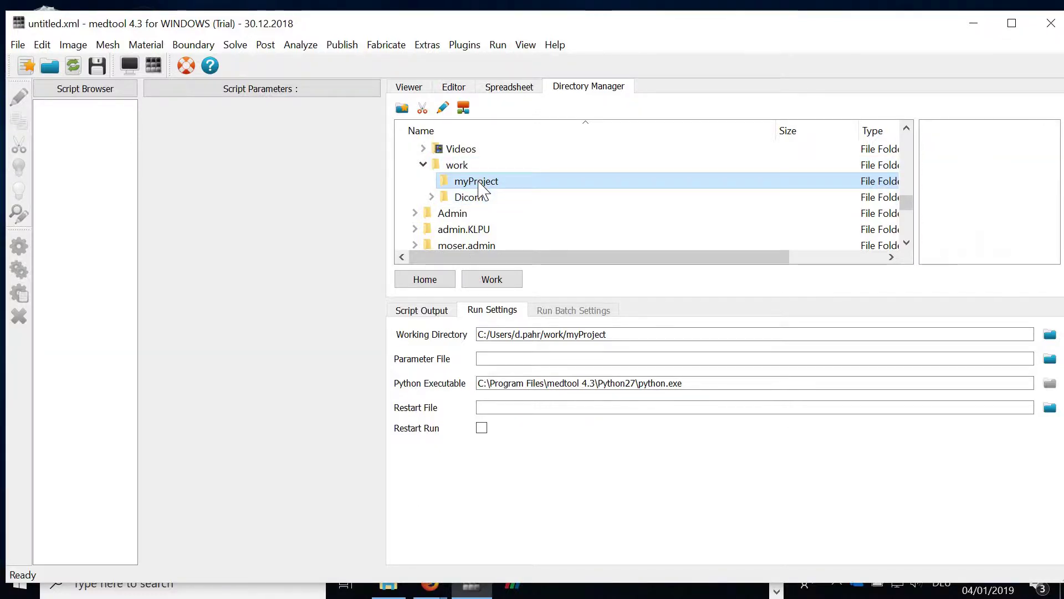
# From the project structure template, create only the A_scan, B_edit and Z_medtool subfolders.
pyautogui.click(465, 110)
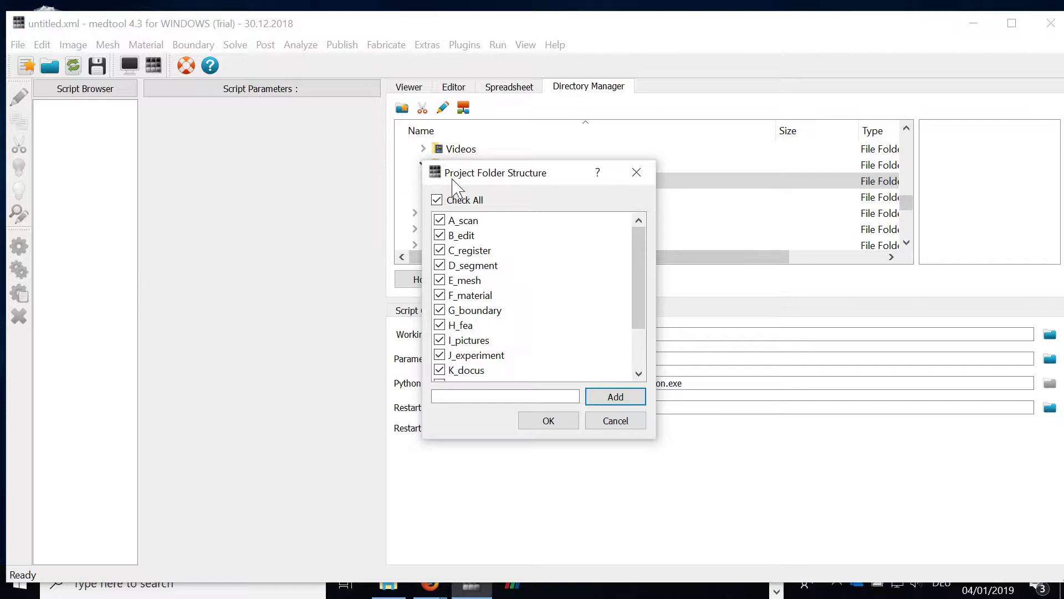
pyautogui.click(437, 200)
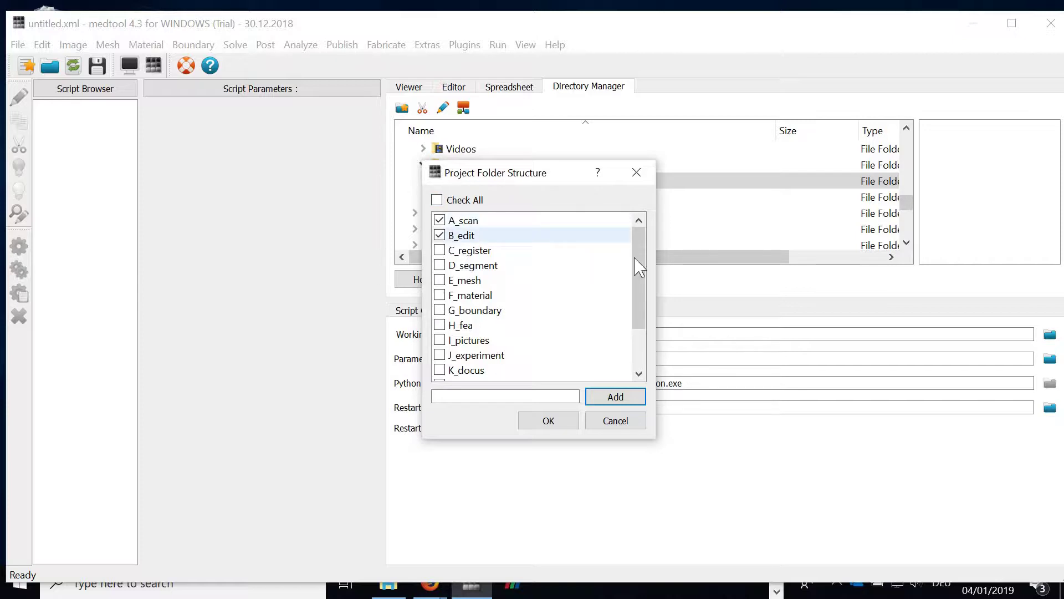
pyautogui.moveTo(637, 277); pyautogui.dragTo(452, 376)
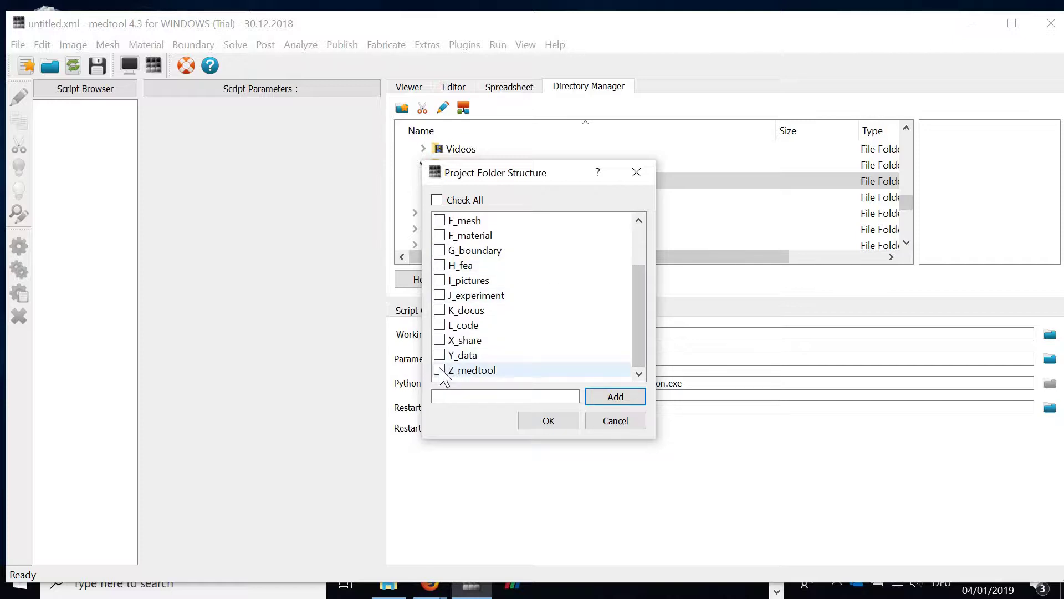
pyautogui.click(610, 397)
pyautogui.scroll(-1, 499, 205)
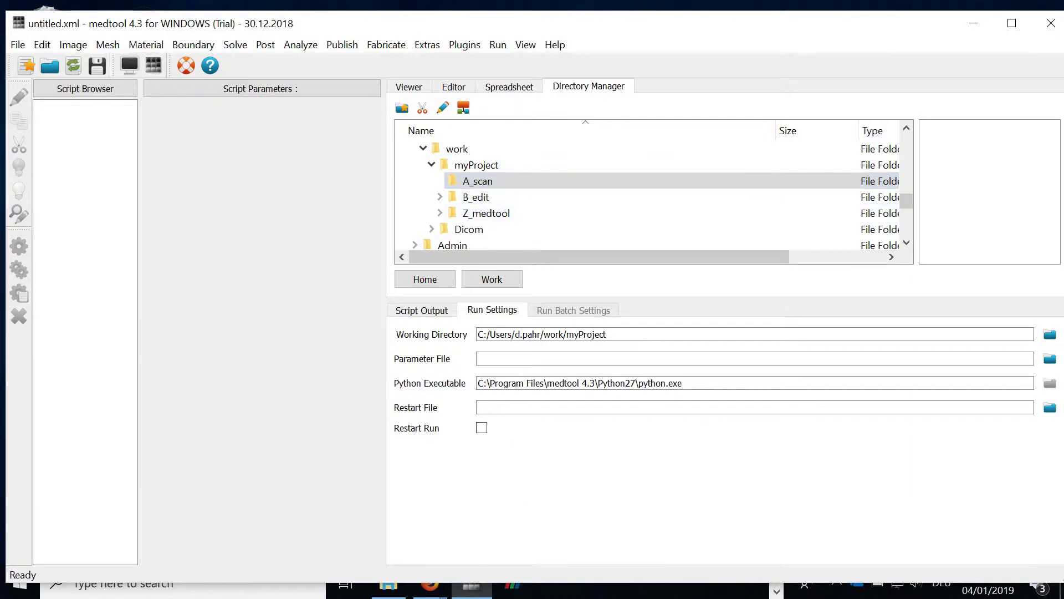
# Copy the Dicom folder from work into myProject\A_scan in File Explorer.
pyautogui.click(389, 586)
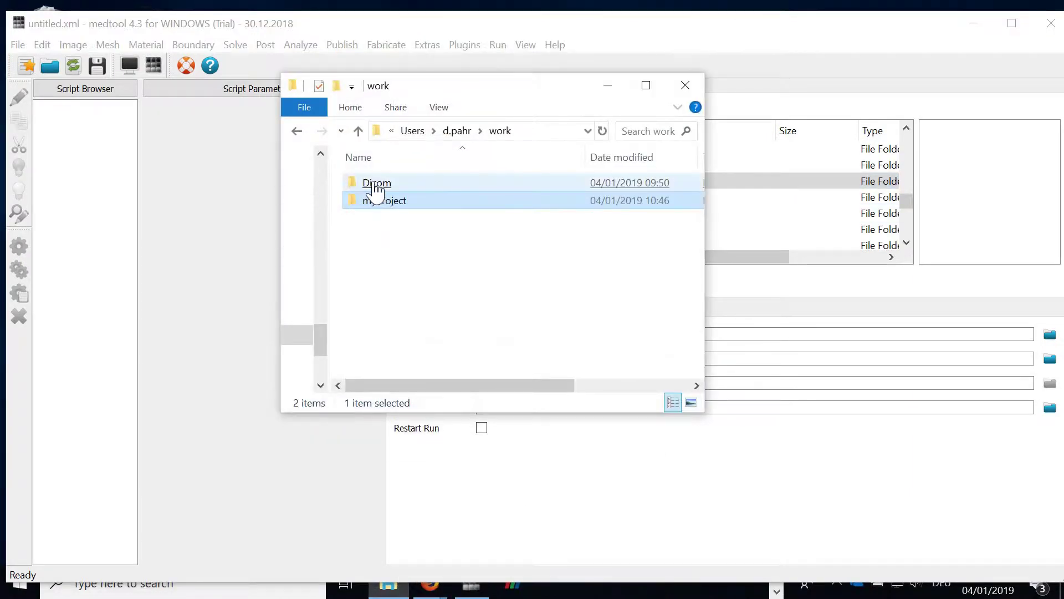
pyautogui.click(374, 186)
pyautogui.rightClick(374, 183)
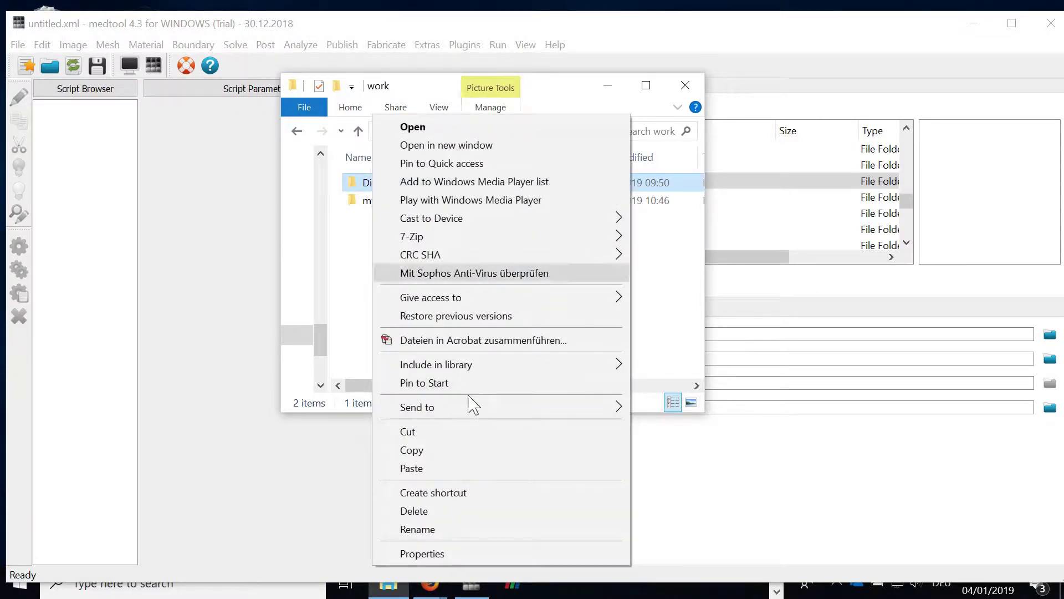
pyautogui.click(467, 450)
pyautogui.doubleClick(384, 201)
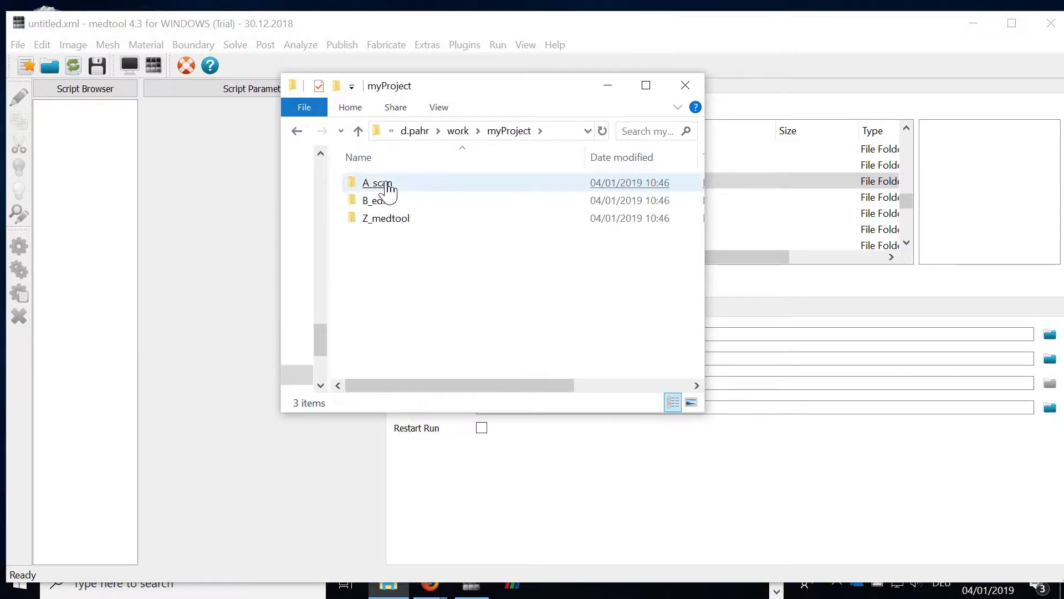
pyautogui.doubleClick(381, 182)
pyautogui.rightClick(394, 250)
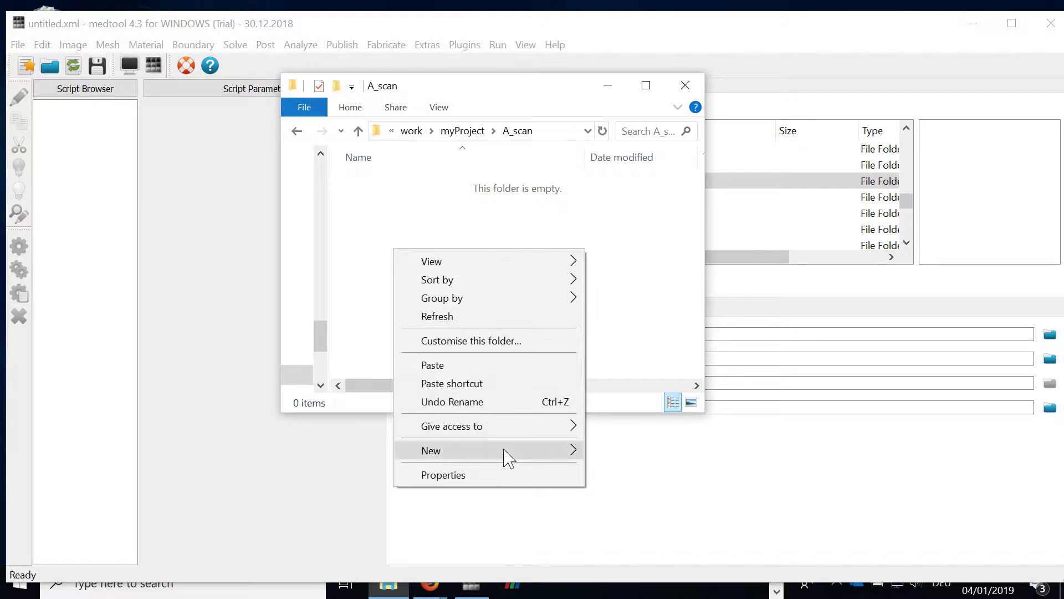
pyautogui.click(488, 365)
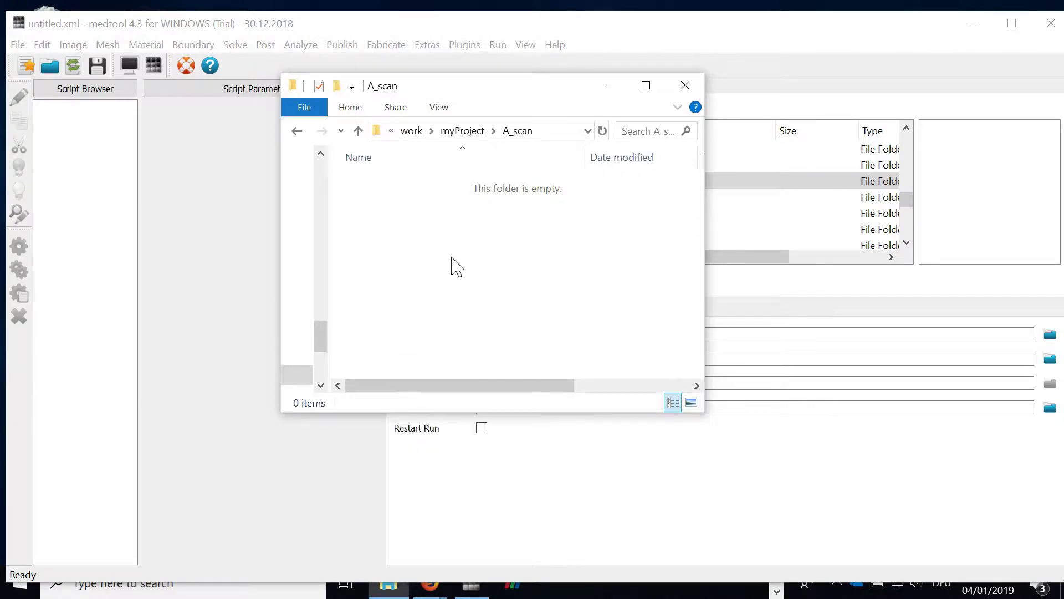
# Rename the pasted folder to 00_Dicom and close File Explorer.
pyautogui.rightClick(390, 184)
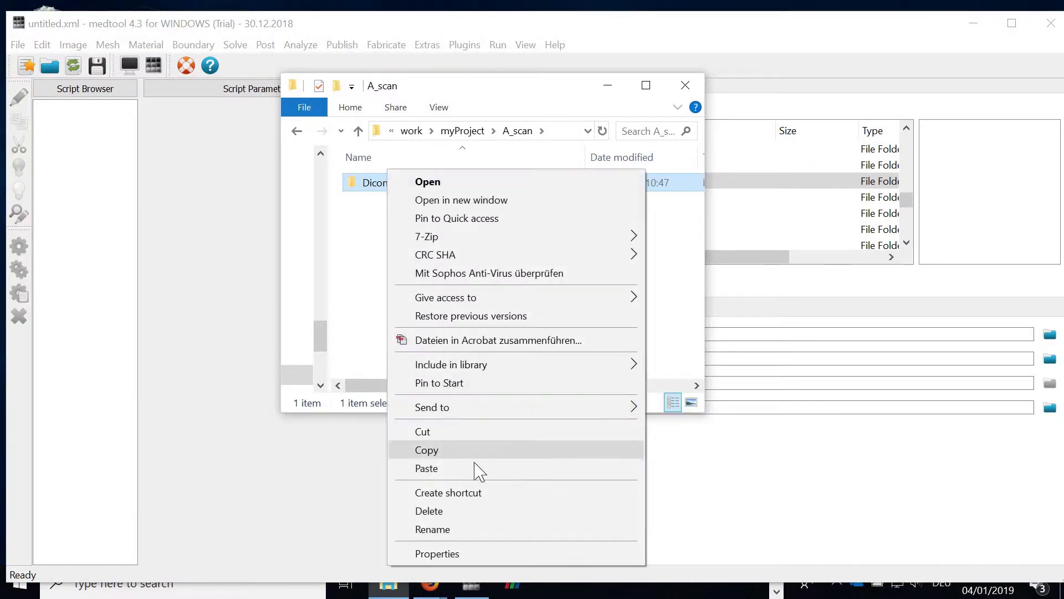
pyautogui.click(483, 529)
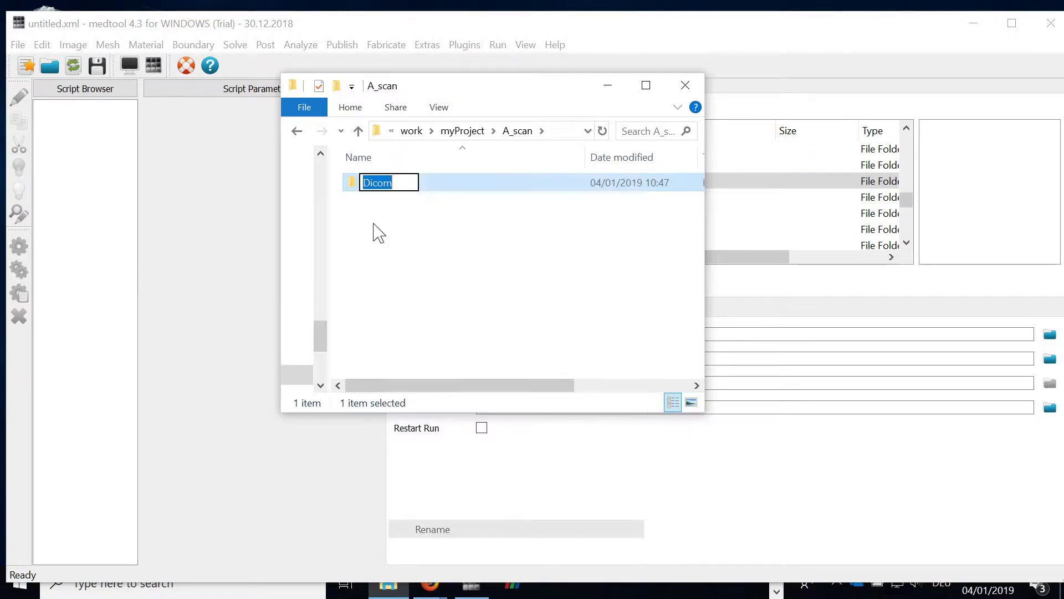
pyautogui.press('Home')
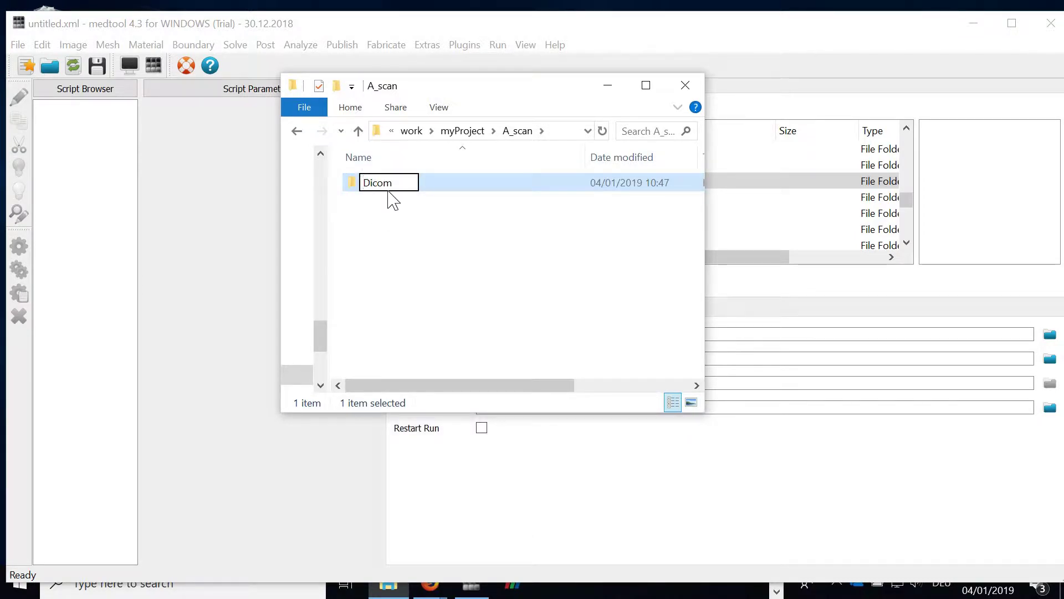
pyautogui.write('00_')
pyautogui.click(420, 283)
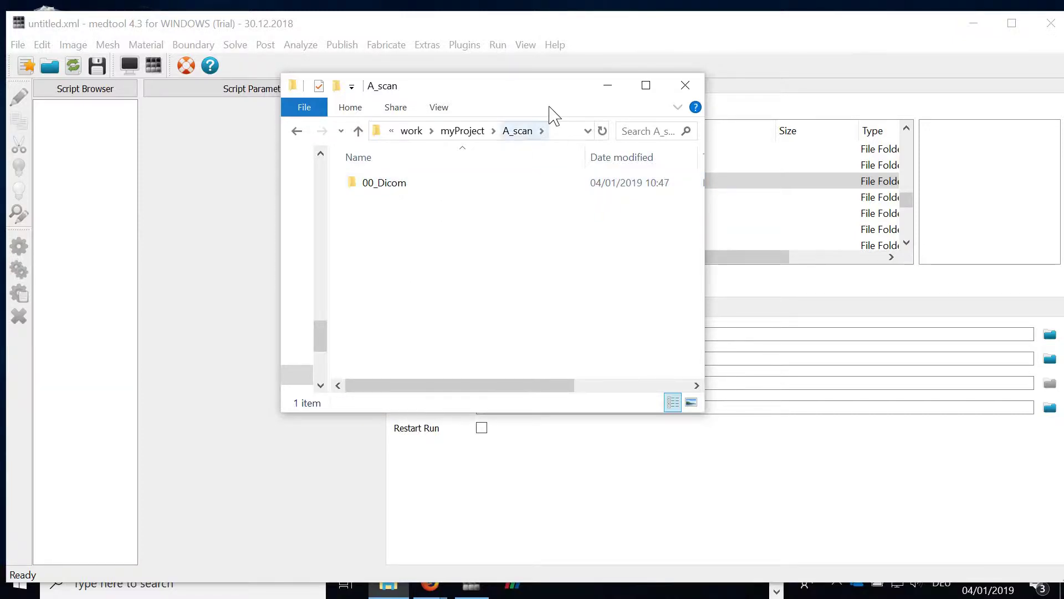
pyautogui.click(608, 85)
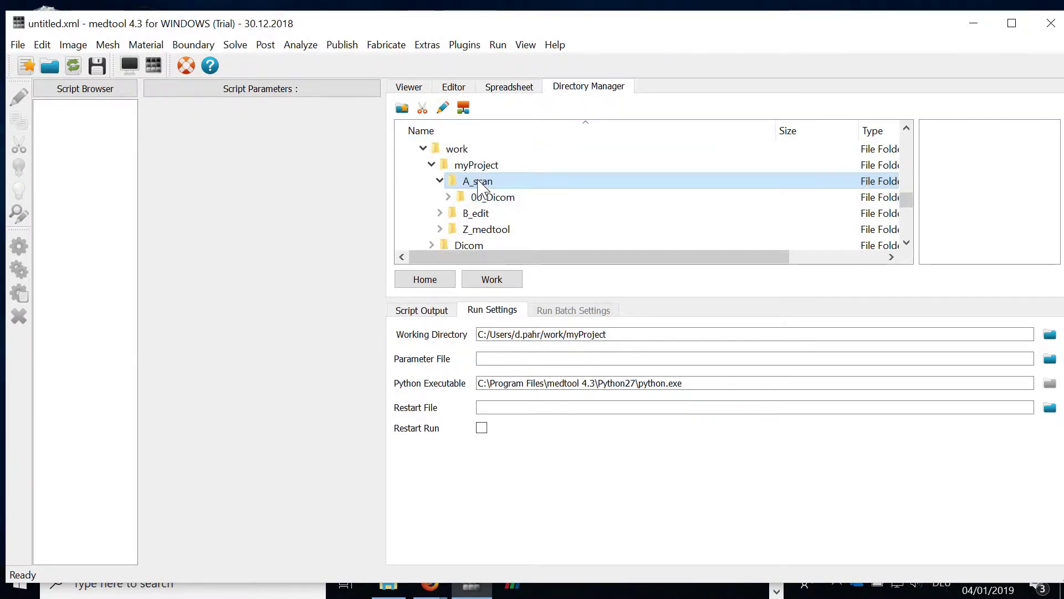
# Add an Image > Processor script with the mic application, named _01_convert_mic.
pyautogui.click(73, 44)
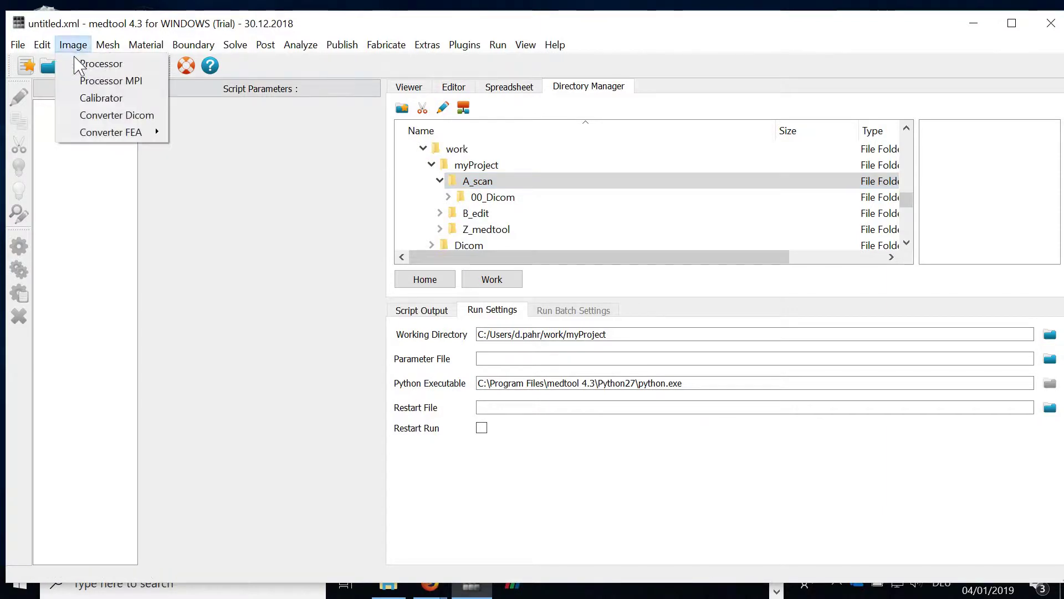
pyautogui.click(100, 63)
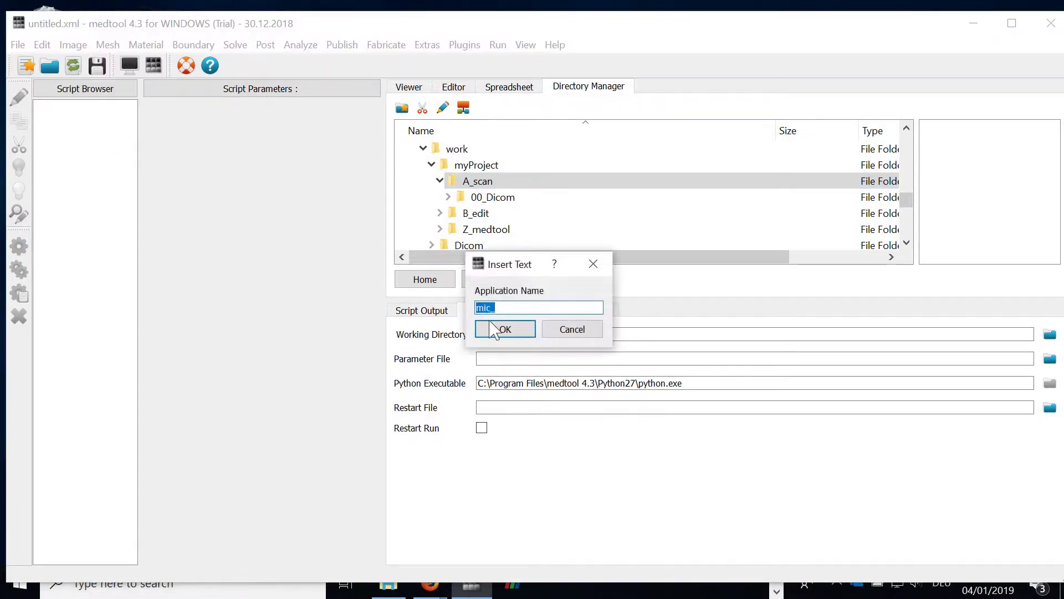
pyautogui.click(490, 309)
pyautogui.click(527, 330)
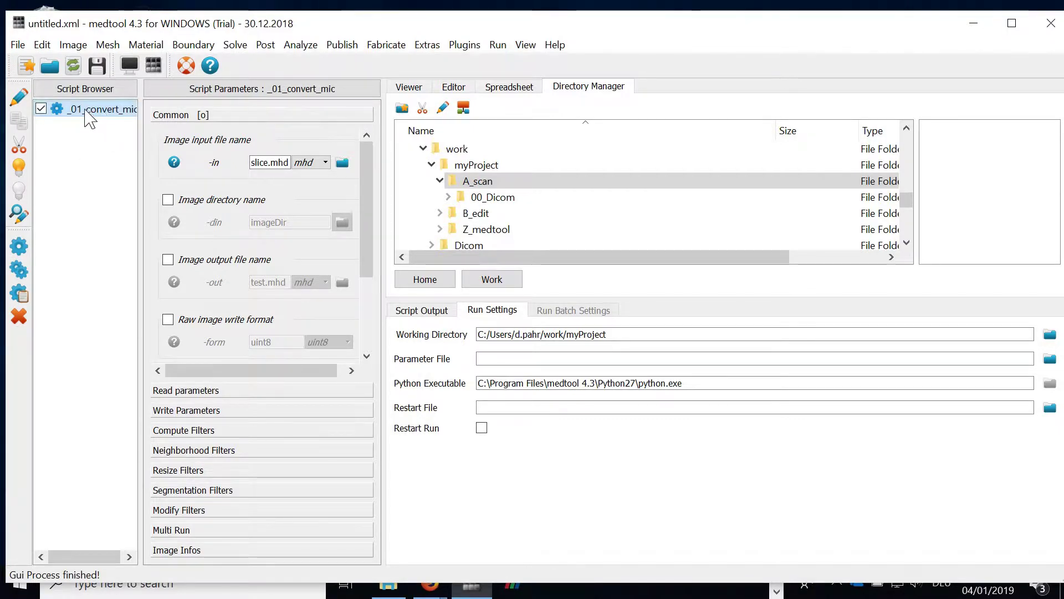
# Create a folder named 01_convert_mic inside A_scan.
pyautogui.click(480, 183)
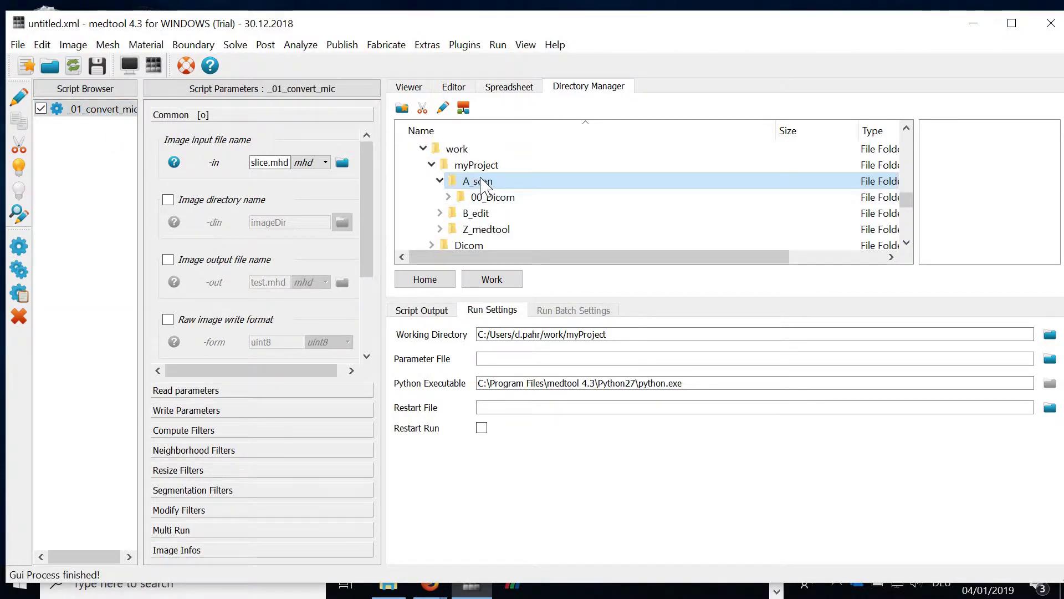
pyautogui.click(402, 107)
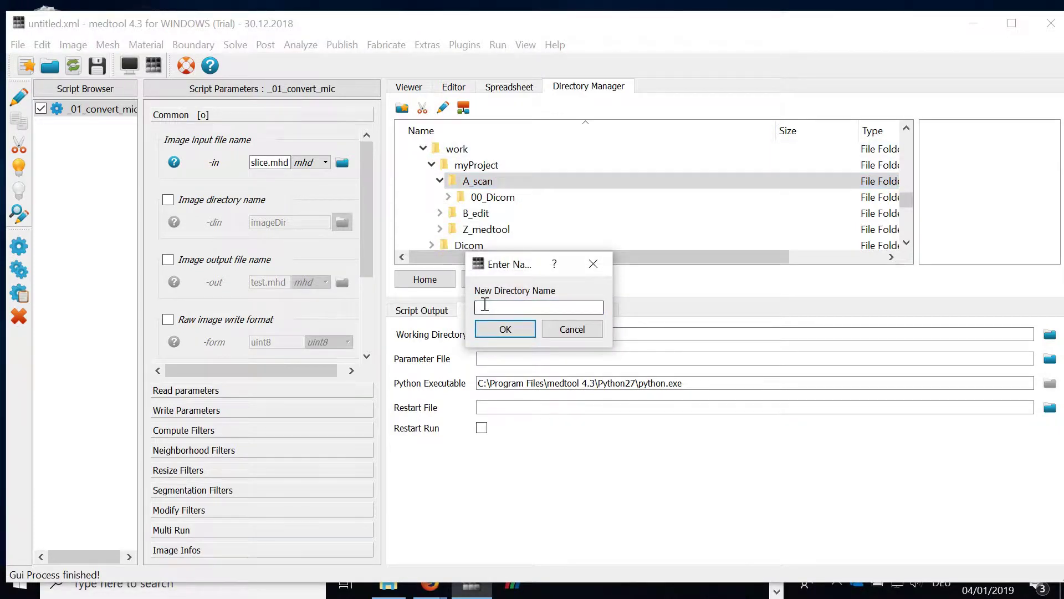
pyautogui.write('01_convert_mic')
pyautogui.click(511, 331)
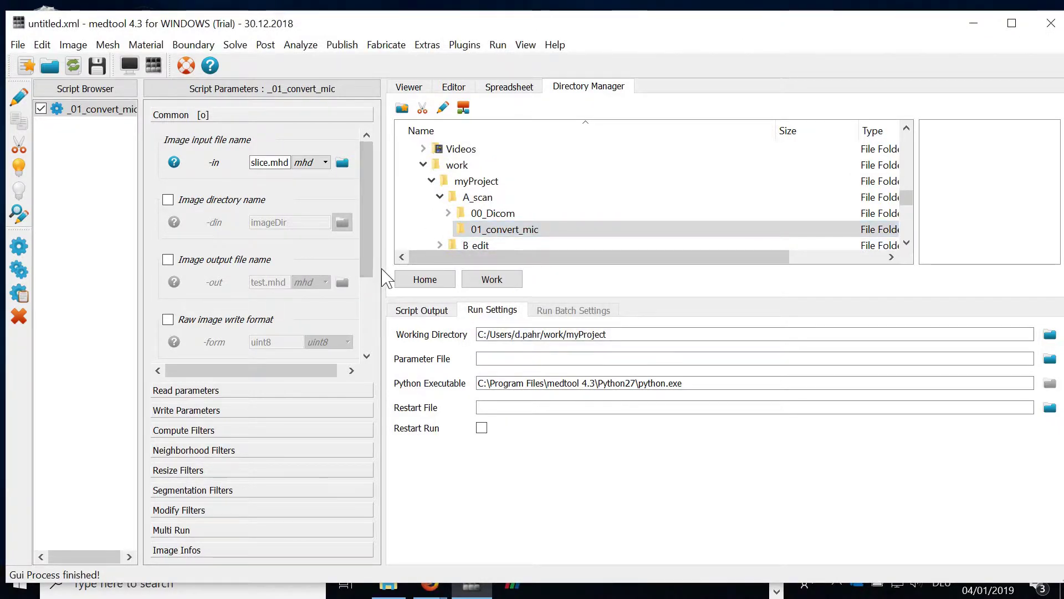
# Set the script's -in file to A_scan/00_Dicom/image000.dcm.
pyautogui.click(279, 162)
pyautogui.click(387, 162)
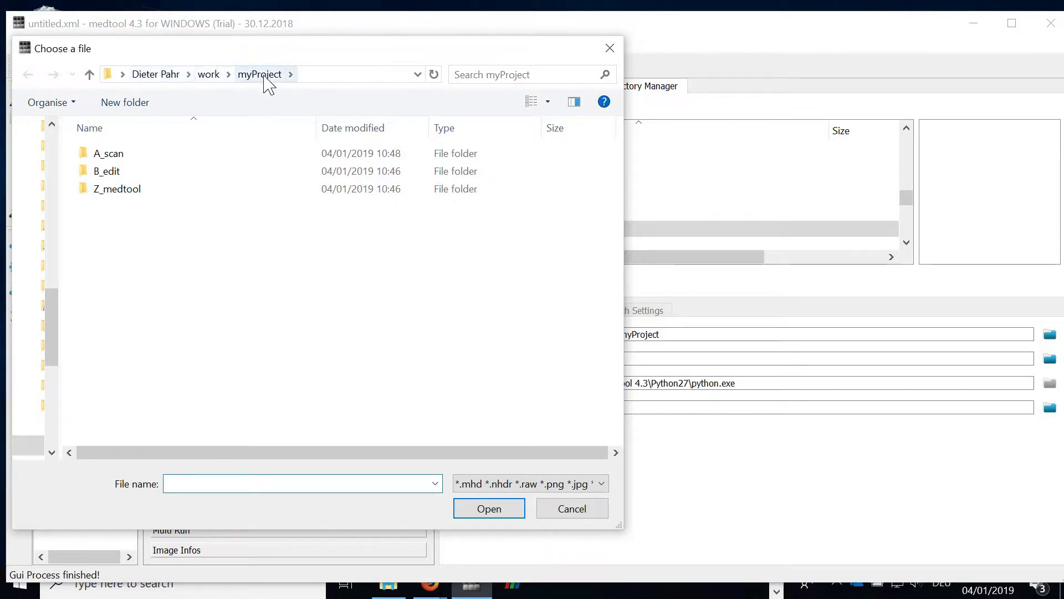
pyautogui.doubleClick(123, 157)
pyautogui.doubleClick(143, 157)
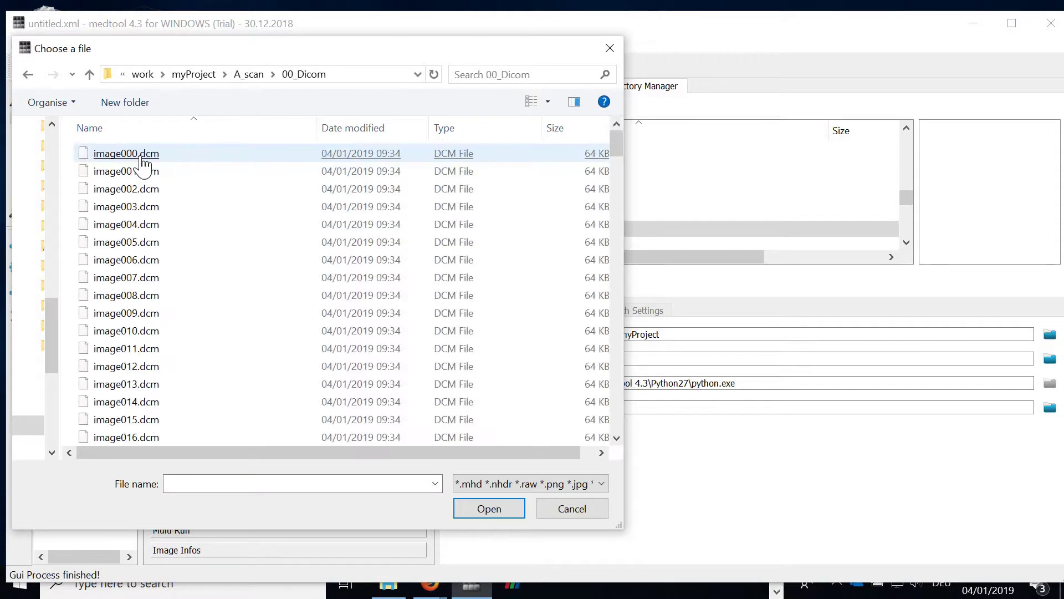
pyautogui.doubleClick(143, 155)
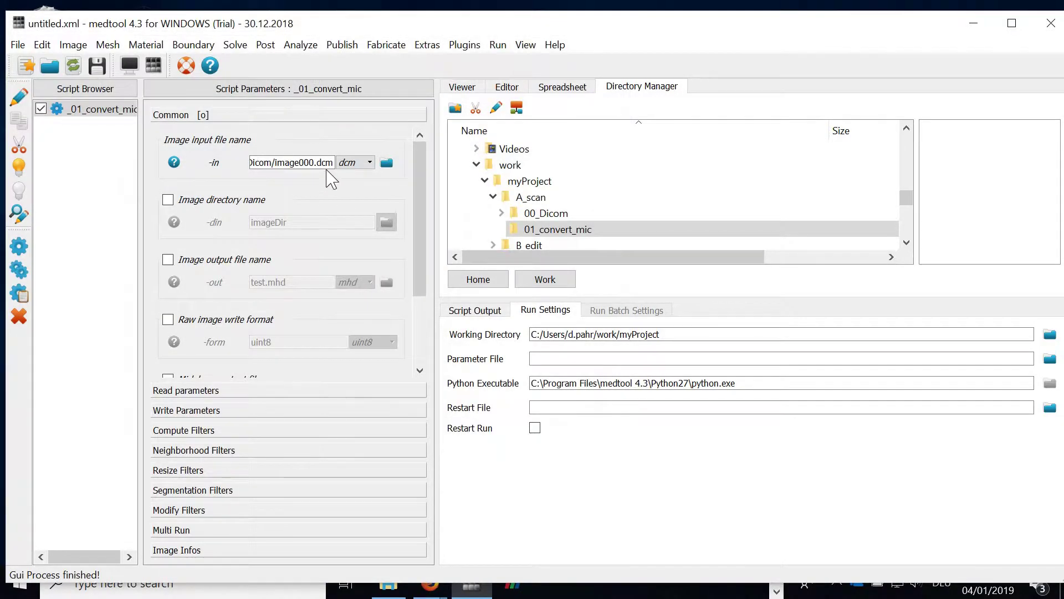
# Show the -in option help and highlight the note that one arbitrary DICOM file suffices.
pyautogui.click(175, 163)
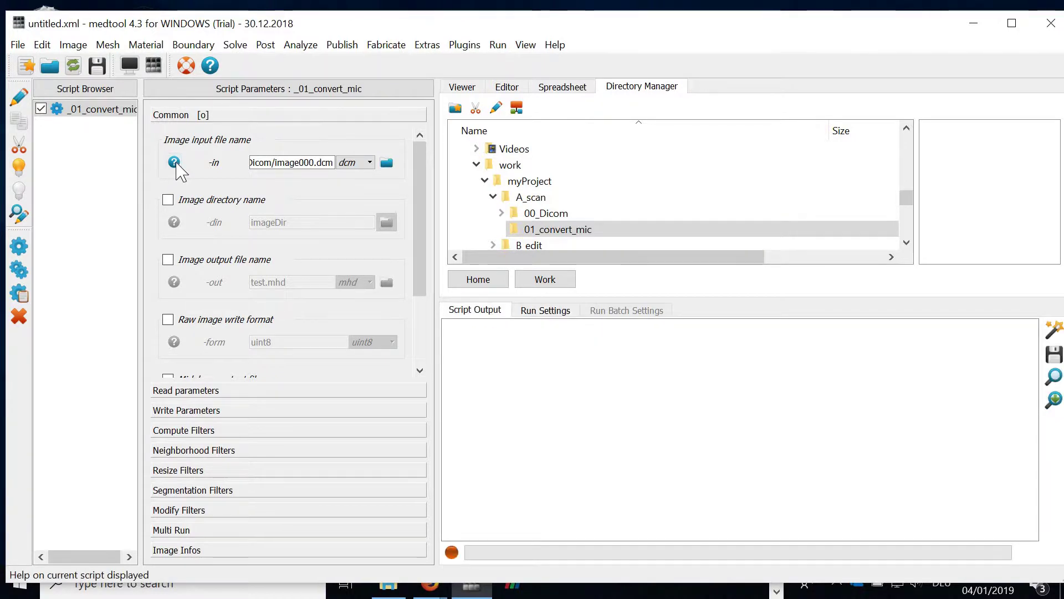
pyautogui.scroll(-1, 657, 430)
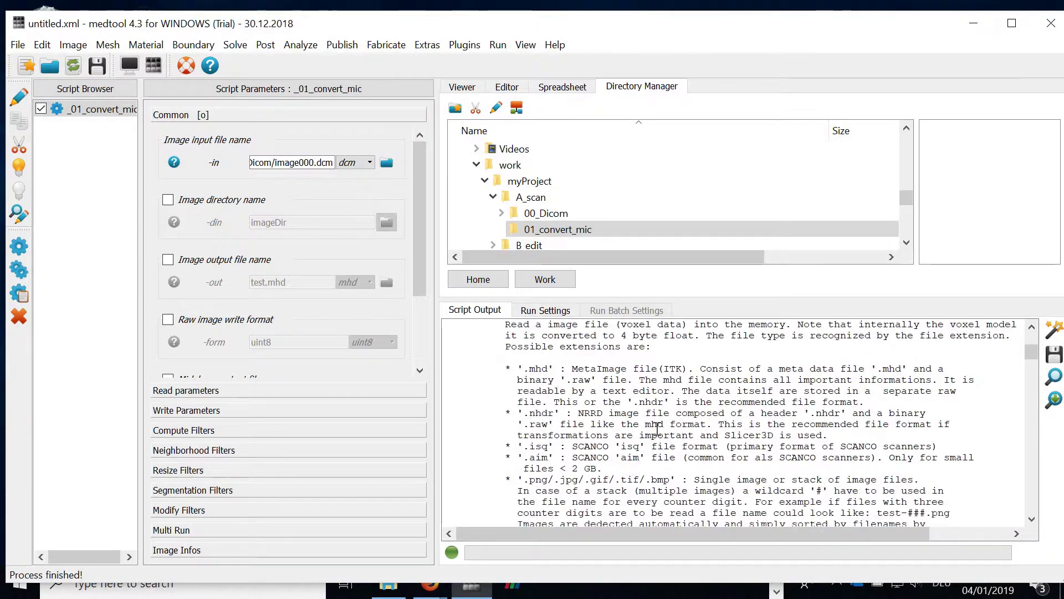
pyautogui.scroll(-9, 657, 430)
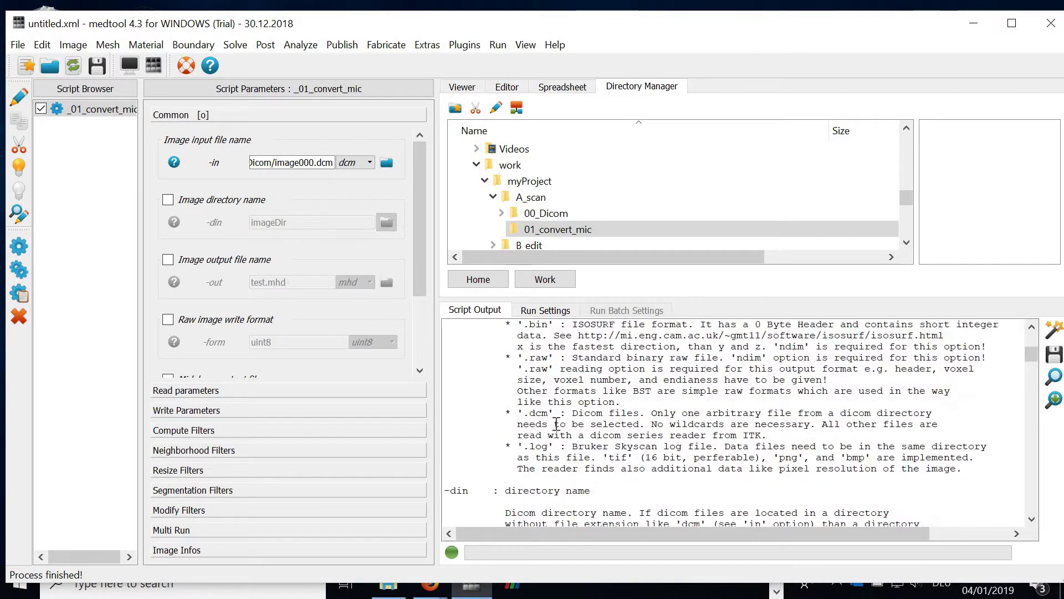
pyautogui.moveTo(572, 413); pyautogui.dragTo(781, 437)
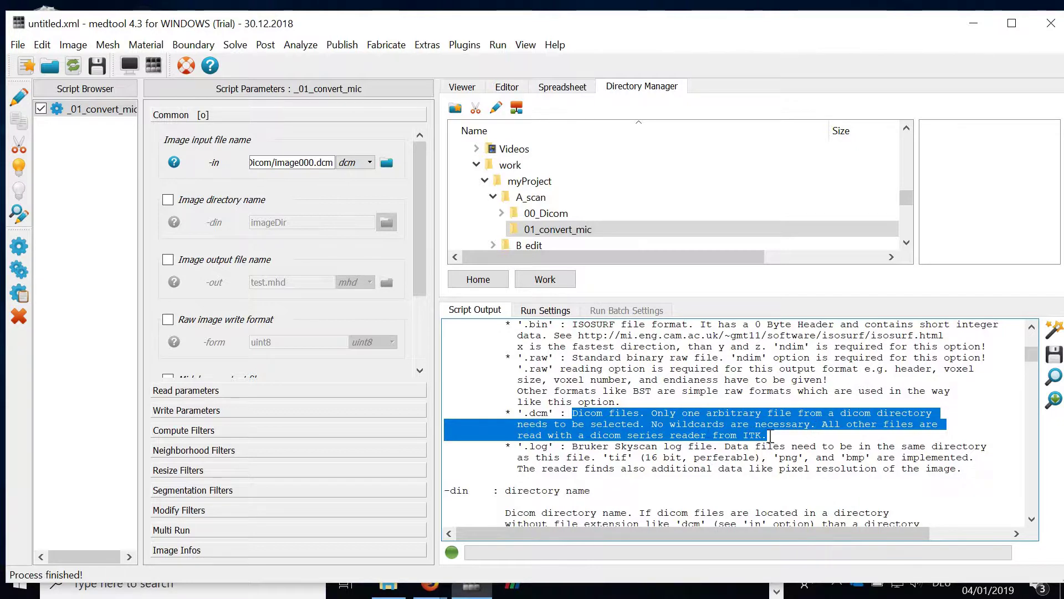
# Strip the absolute prefix so -in reads A_scan/00_Dicom/image000.dcm, and confirm myProject is the working directory.
pyautogui.moveTo(438, 249); pyautogui.dragTo(529, 249)
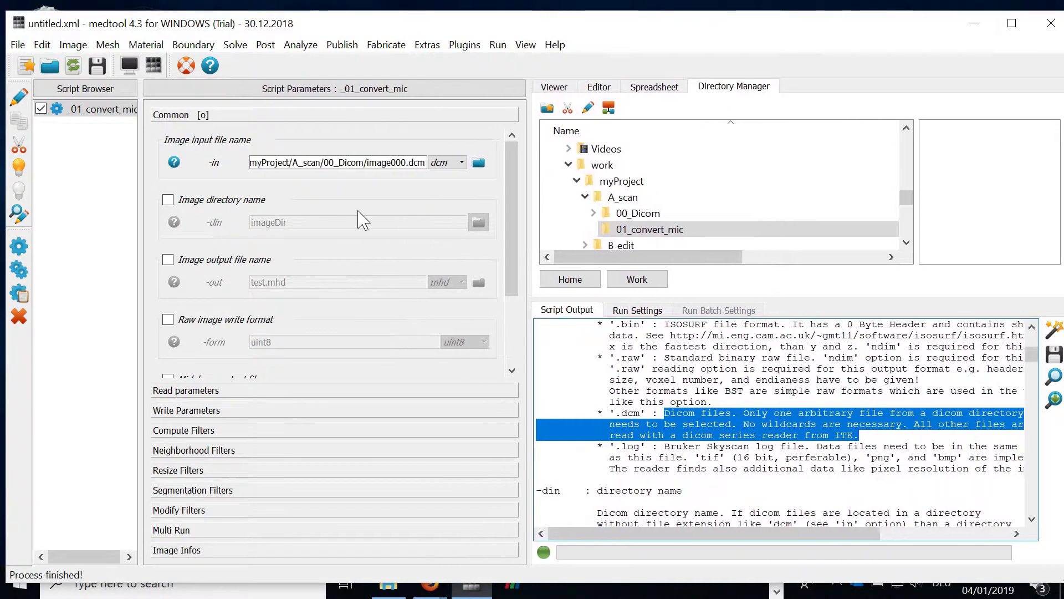
pyautogui.click(294, 165)
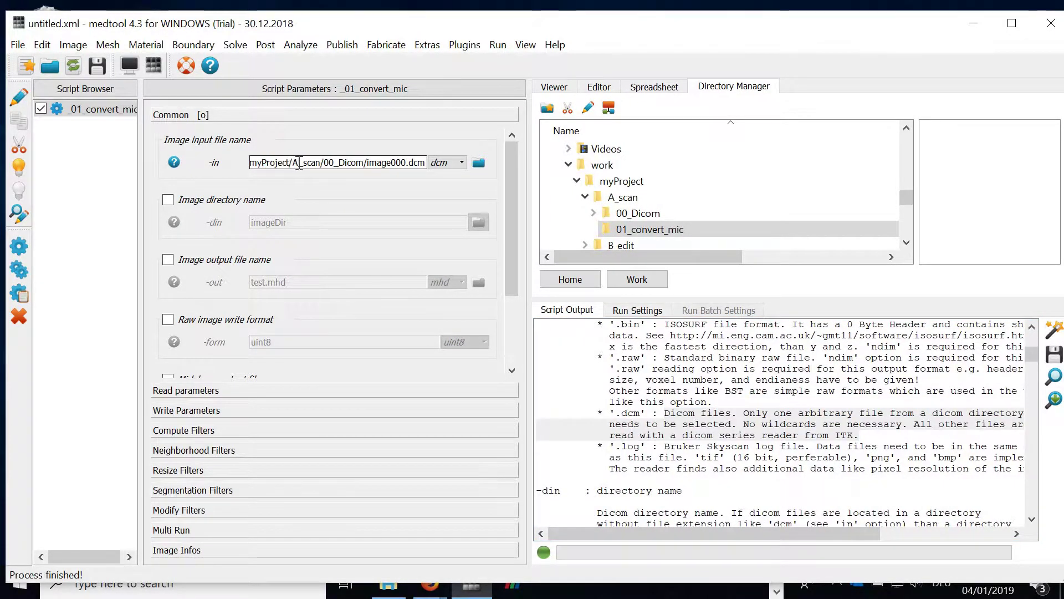
pyautogui.hotkey('shift', 'Home')
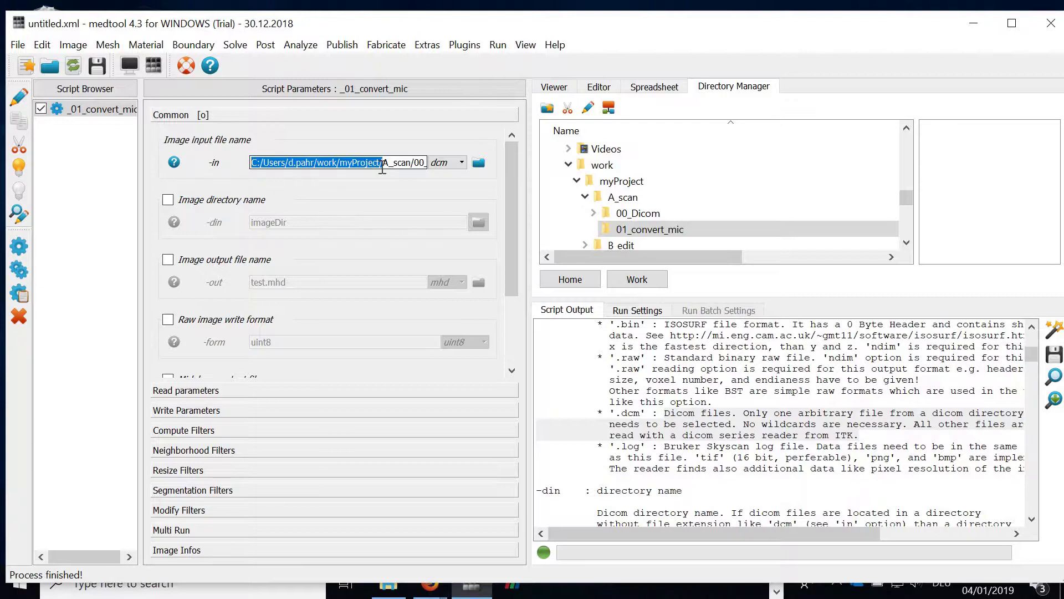
pyautogui.press('Delete')
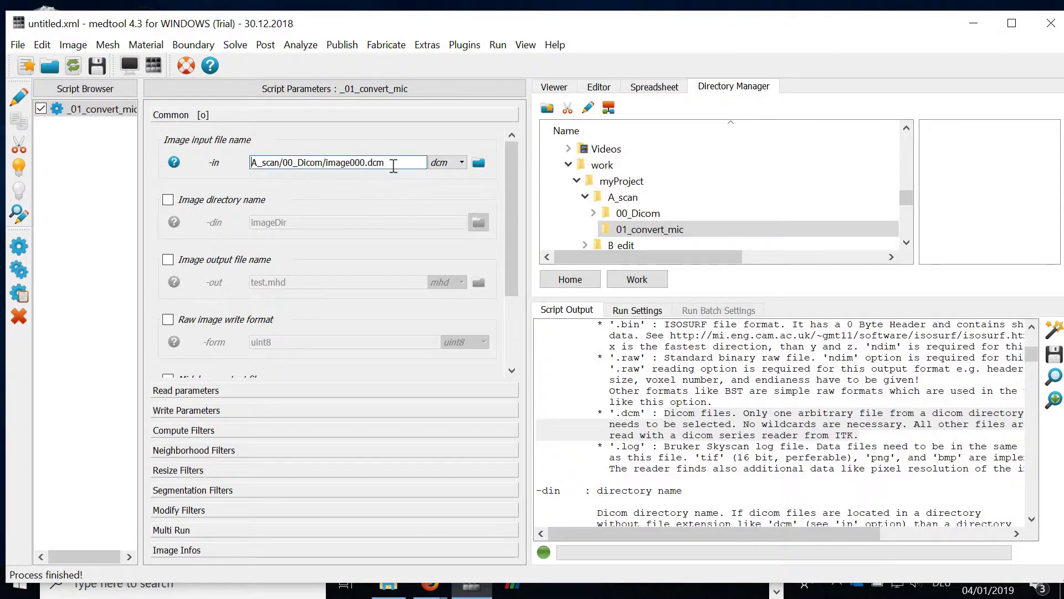
pyautogui.click(646, 315)
pyautogui.moveTo(773, 334); pyautogui.dragTo(607, 334)
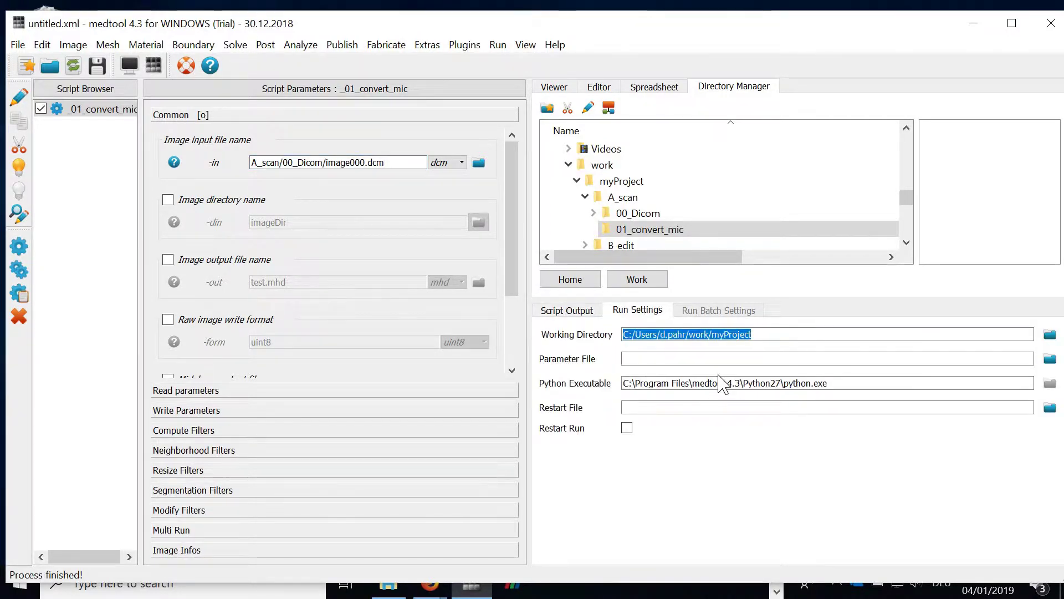
pyautogui.click(345, 162)
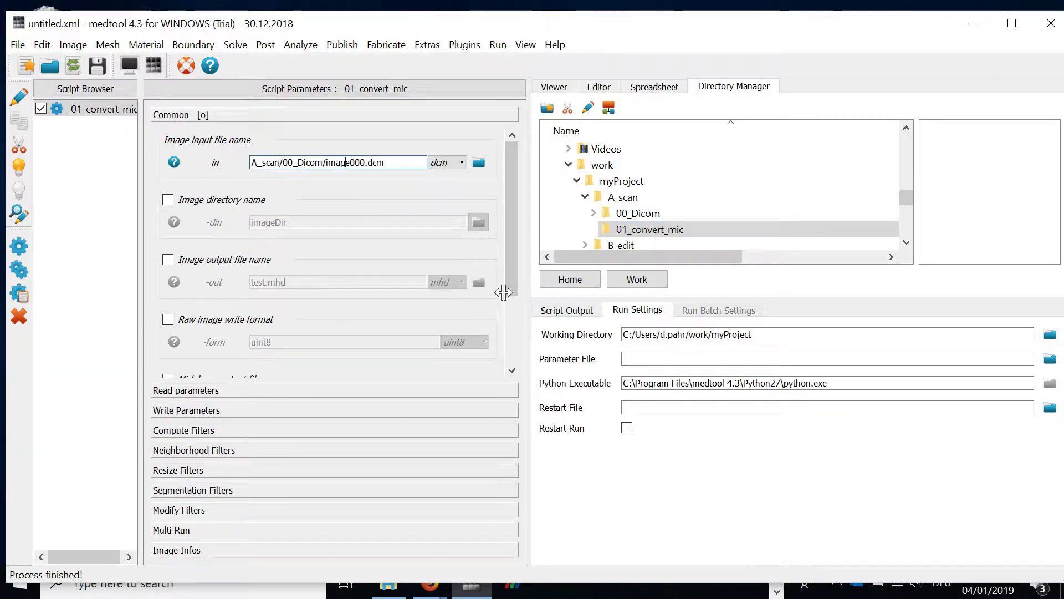
# Run _01_convert_mic and highlight the 260 123 195 dimensions, voxel sizes and minimum -1024.
pyautogui.moveTo(504, 292); pyautogui.dragTo(471, 291)
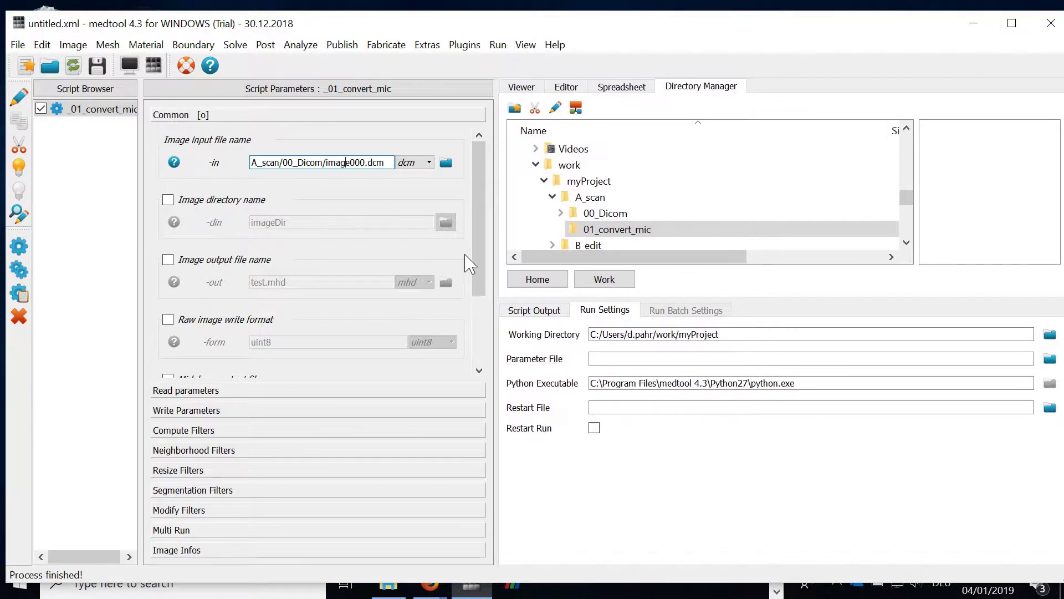
pyautogui.click(19, 247)
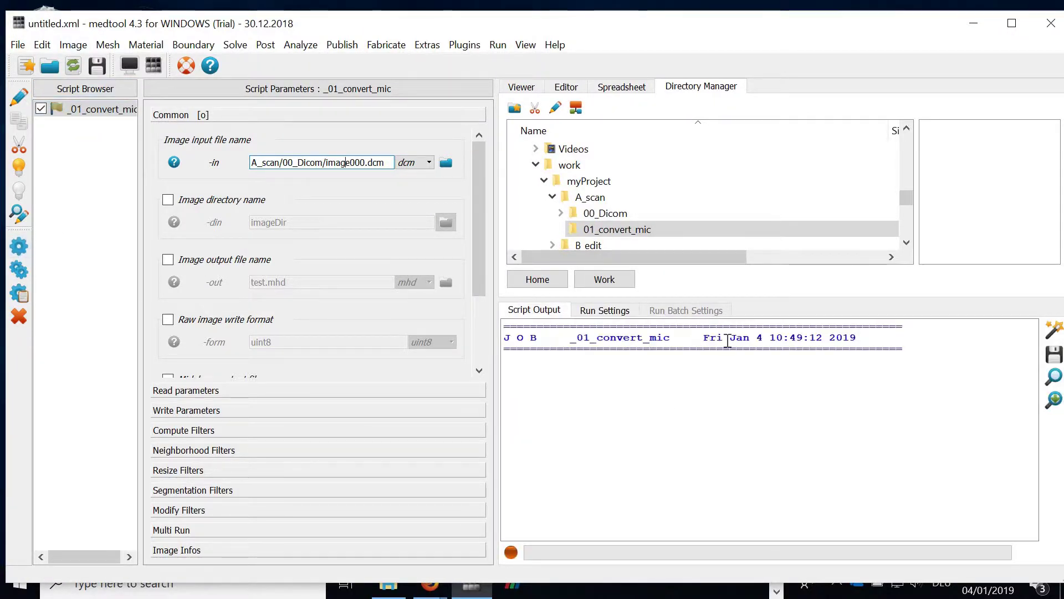
pyautogui.moveTo(743, 298); pyautogui.dragTo(744, 246)
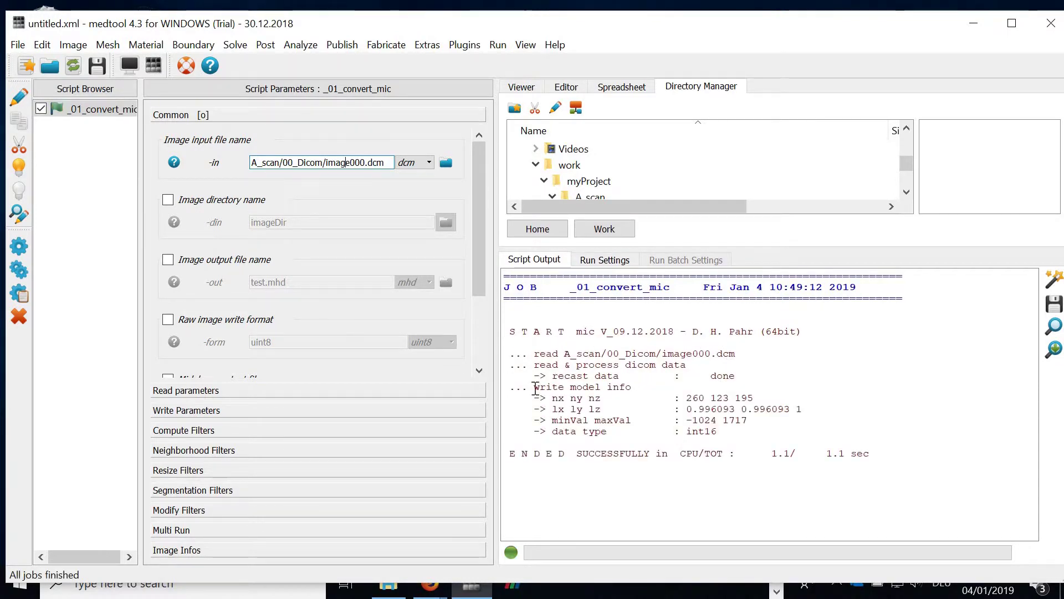
pyautogui.moveTo(535, 388); pyautogui.dragTo(754, 399)
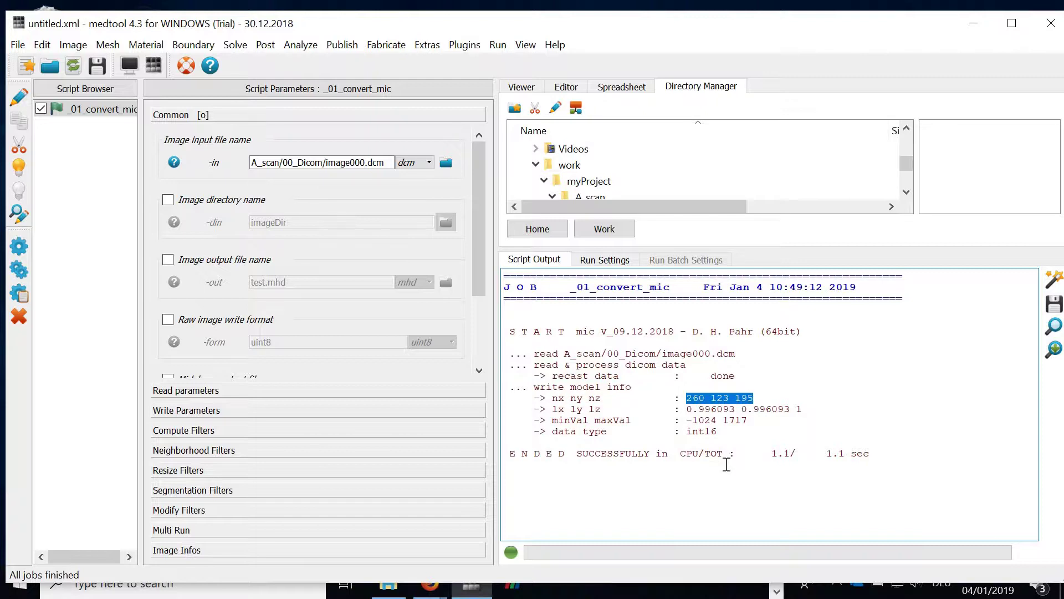
pyautogui.moveTo(690, 410); pyautogui.dragTo(795, 411)
pyautogui.moveTo(687, 420); pyautogui.dragTo(722, 421)
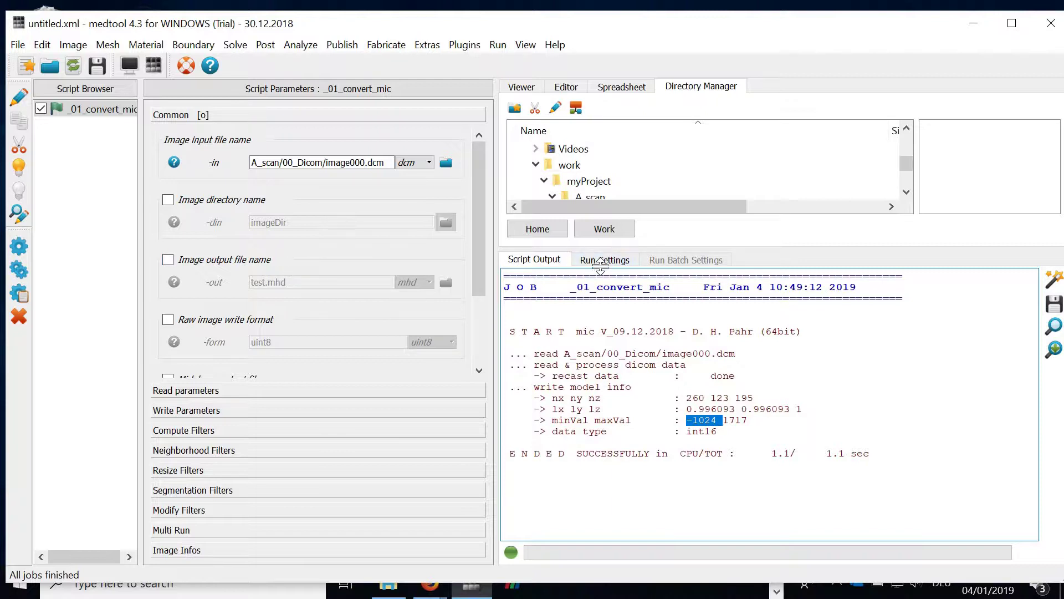
pyautogui.moveTo(601, 247); pyautogui.dragTo(601, 302)
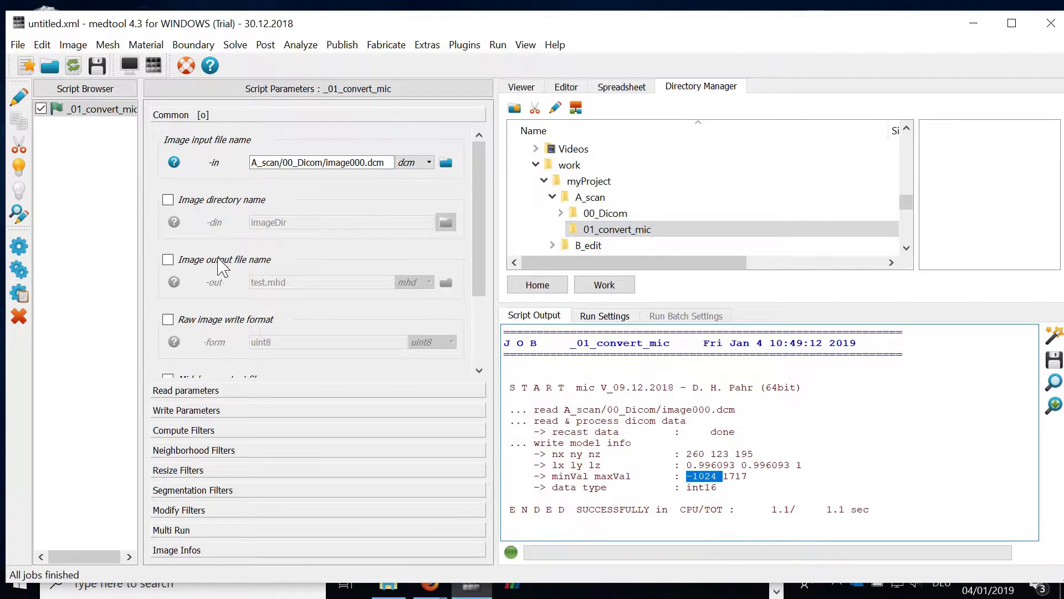
# Enable the output image and save it as image.mhd in A_scan/01_convert_mic.
pyautogui.click(249, 262)
pyautogui.click(445, 283)
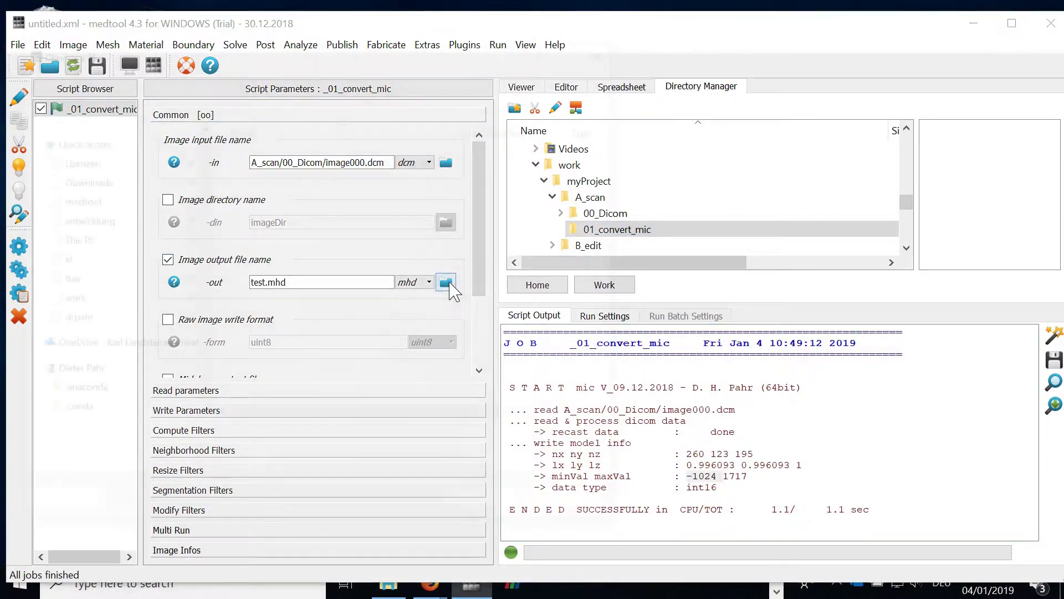
pyautogui.doubleClick(266, 153)
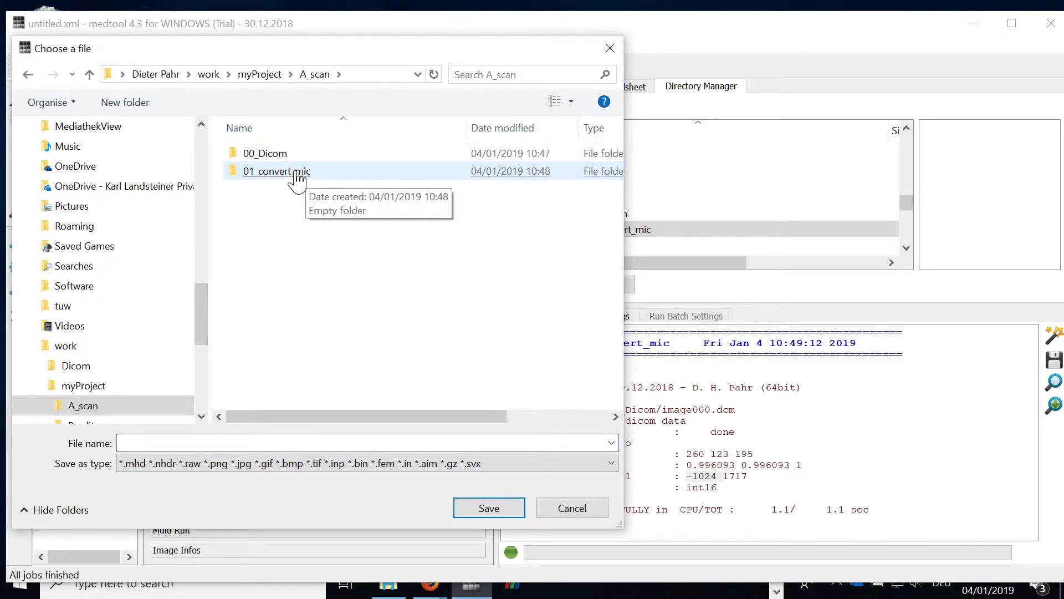
pyautogui.click(297, 176)
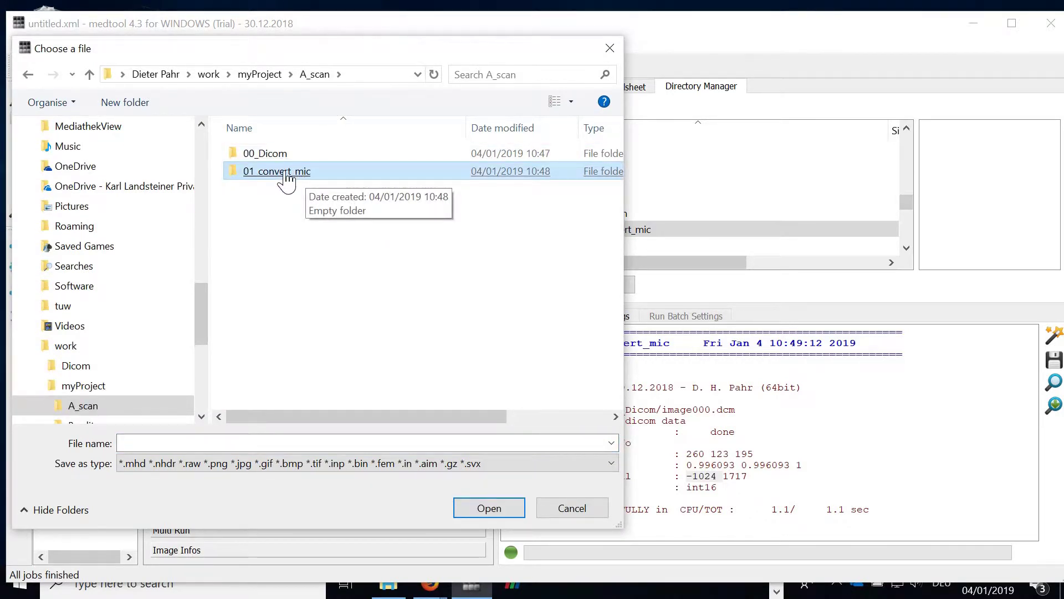
pyautogui.doubleClick(286, 175)
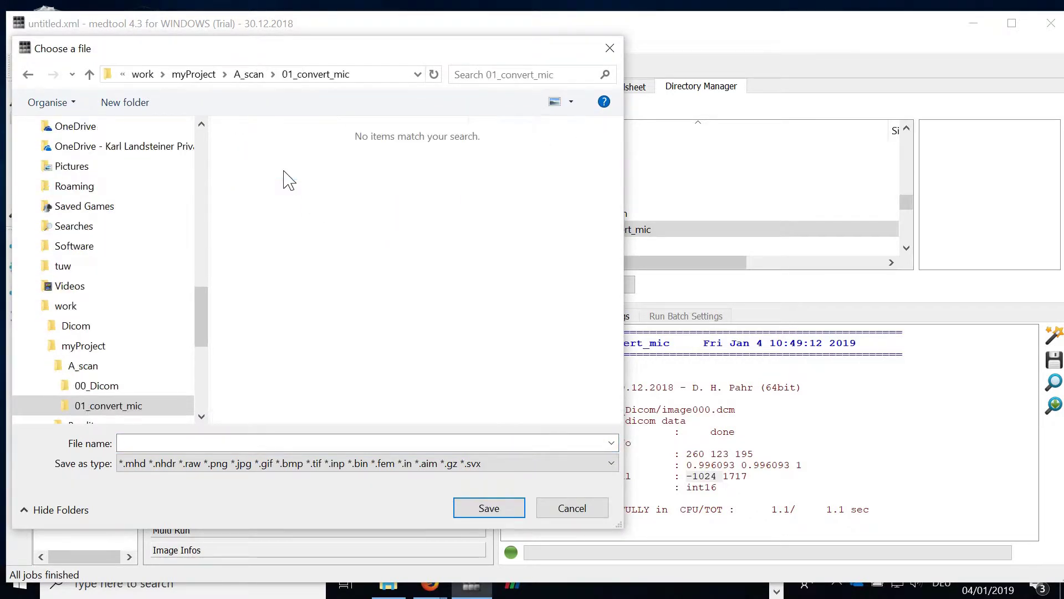
pyautogui.click(151, 444)
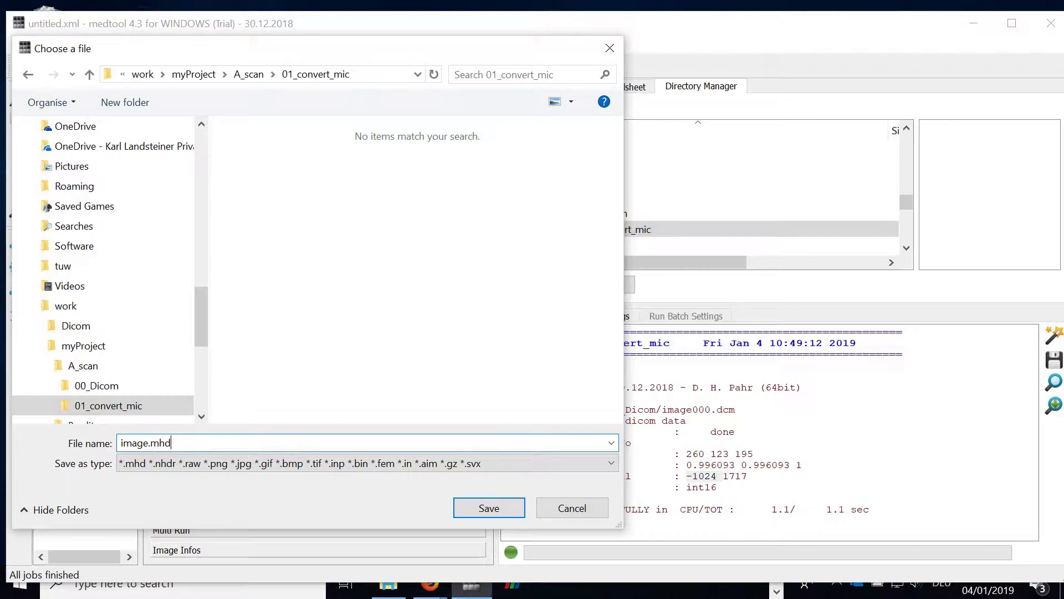
pyautogui.click(481, 509)
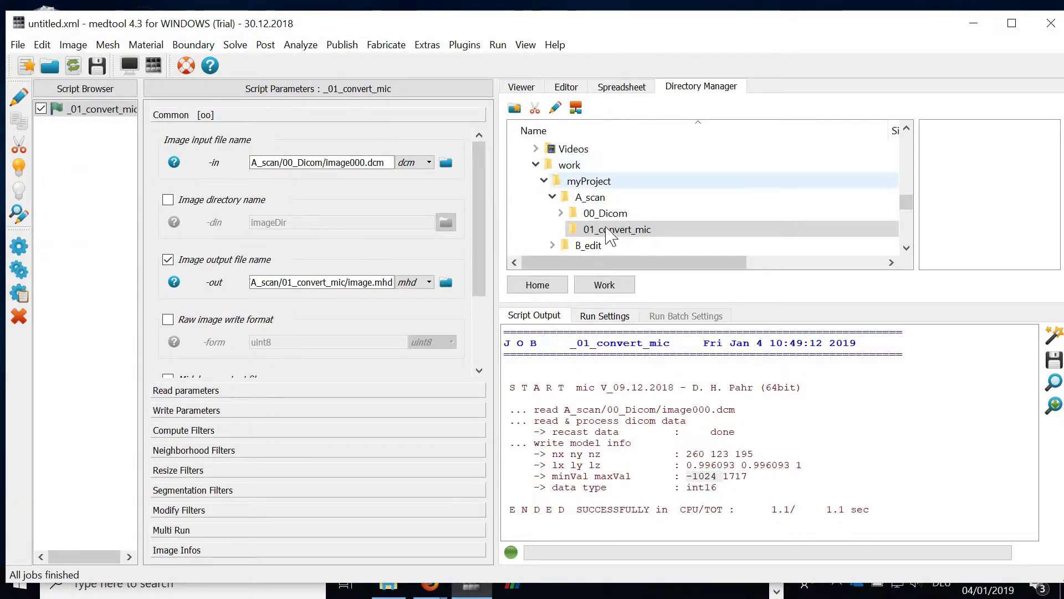
# Delete the leftover 'ject/' prefix so -out reads A_scan/01_convert_mic/image.mhd.
pyautogui.click(353, 284)
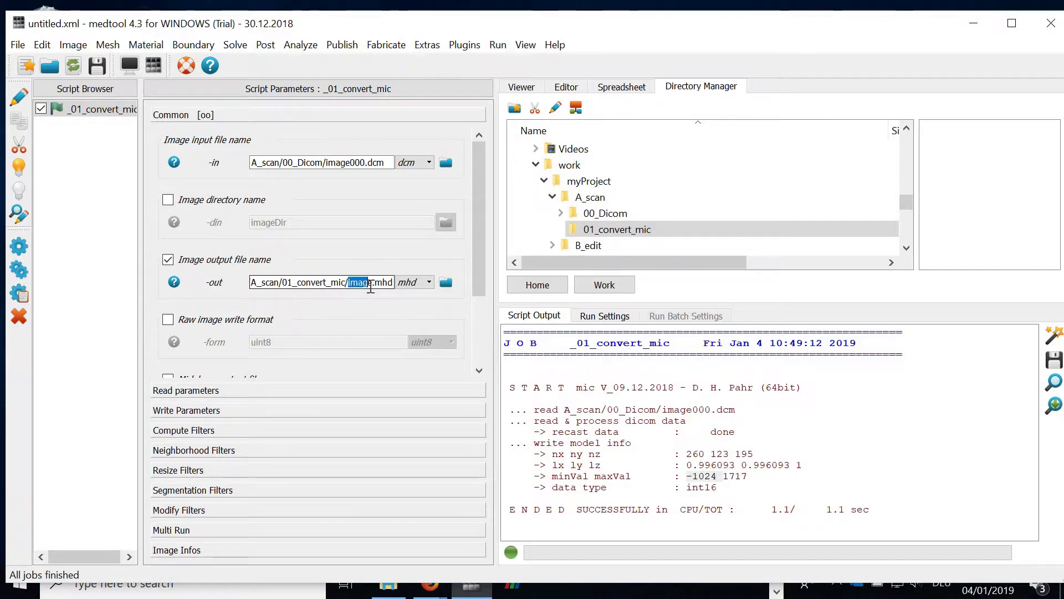
pyautogui.moveTo(371, 288); pyautogui.dragTo(373, 286)
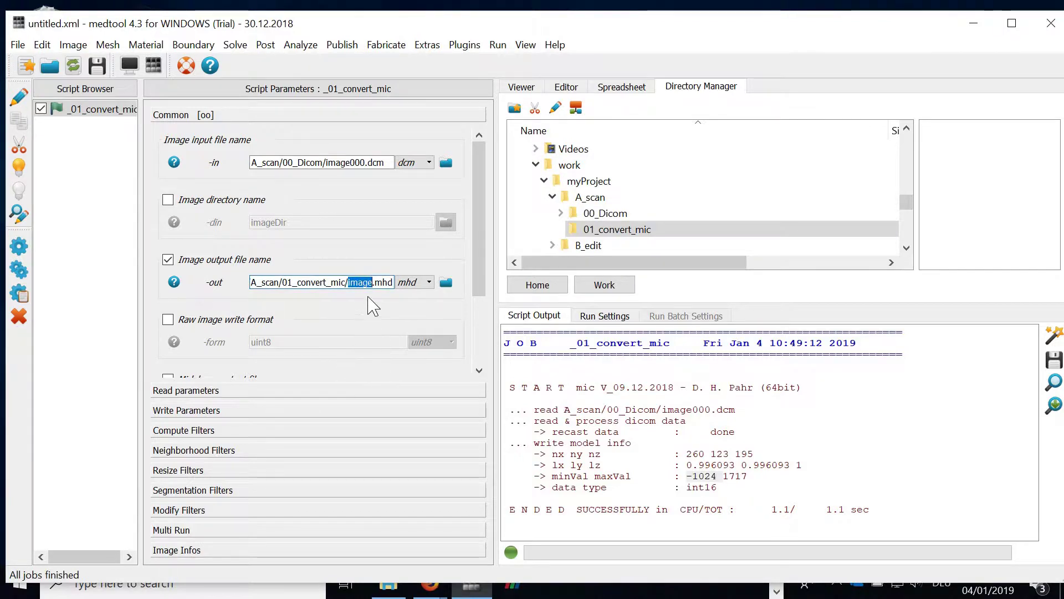
pyautogui.click(254, 285)
pyautogui.moveTo(254, 285); pyautogui.dragTo(227, 284)
pyautogui.press('BackSpace')
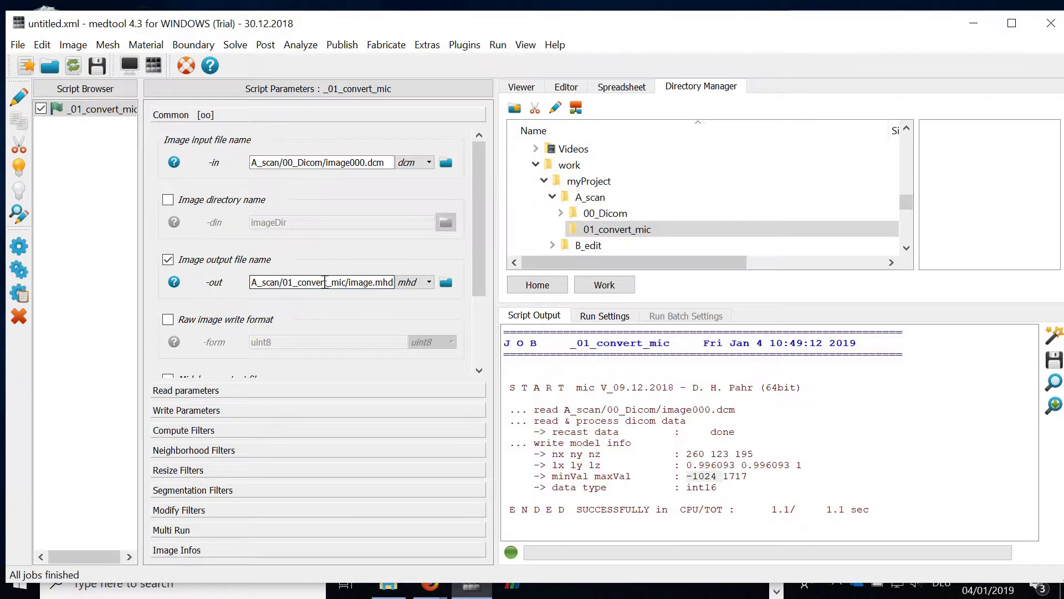
pyautogui.scroll(-2, 288, 280)
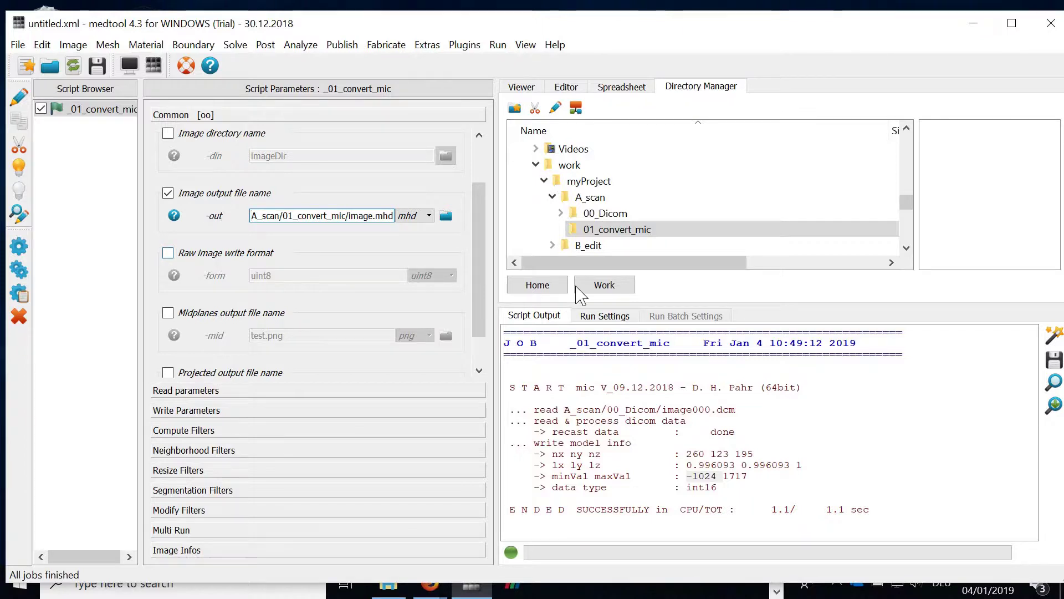
# Rerun the conversion script (0.8 sec) and check image.mhd and image.raw in 01_convert_mic.
pyautogui.click(28, 249)
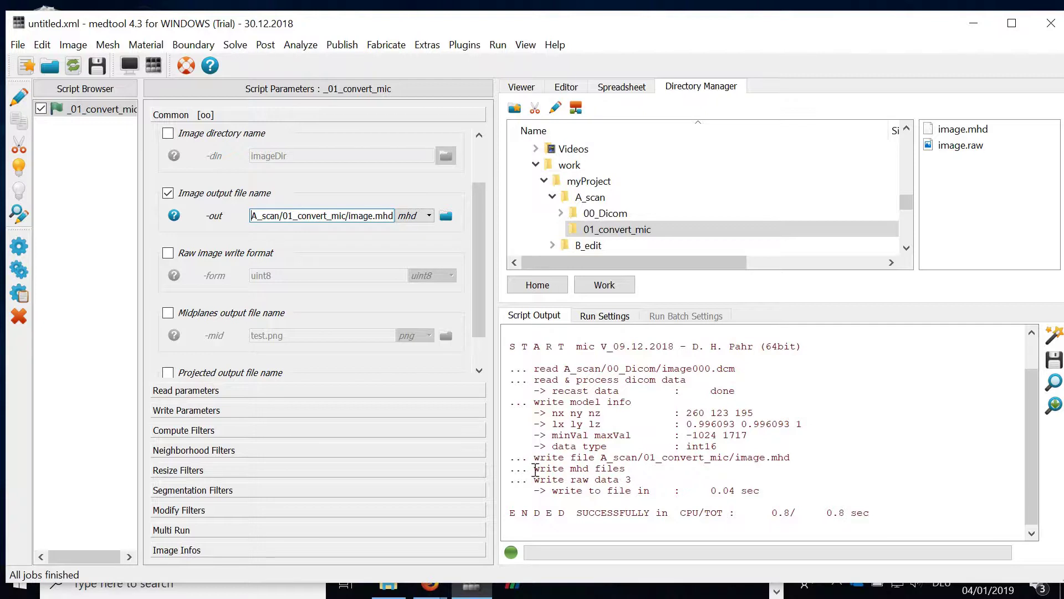
pyautogui.moveTo(535, 469); pyautogui.dragTo(626, 469)
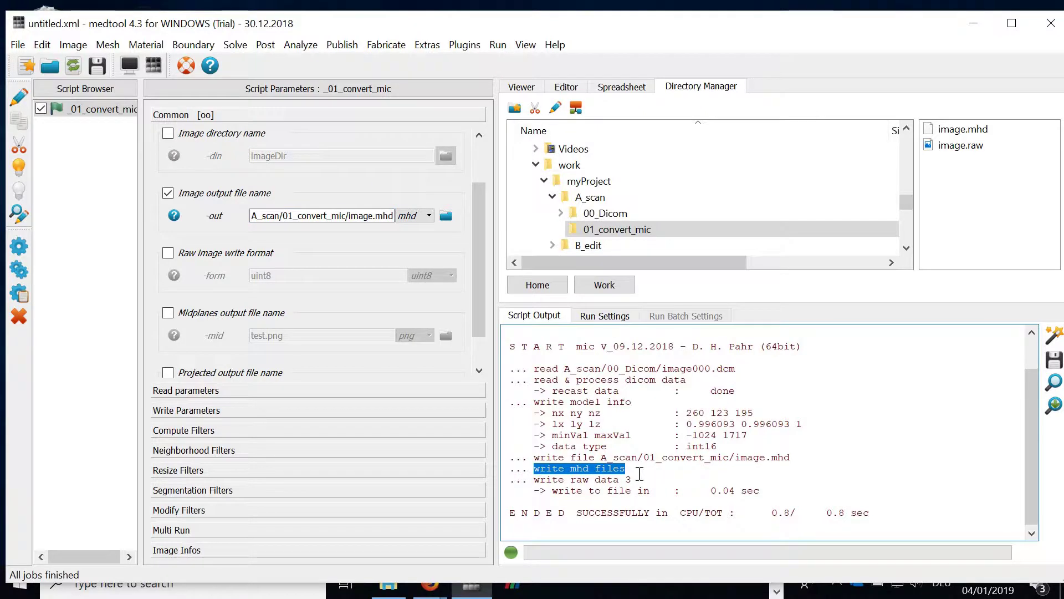
pyautogui.click(610, 231)
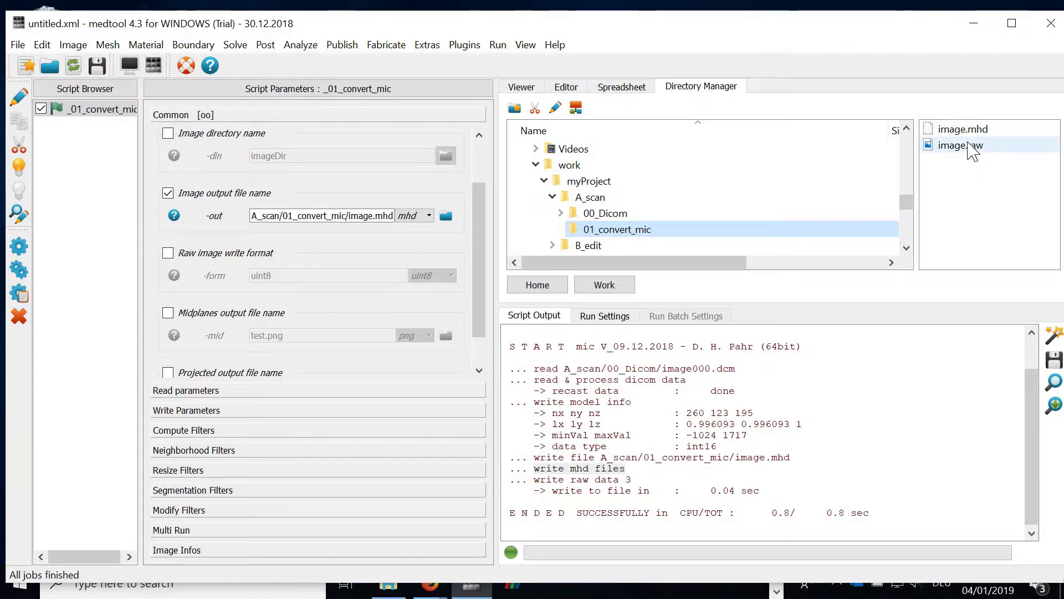
# Load image.mhd in the text editor and compare its MET_FLOAT element type with the log's int16.
pyautogui.click(534, 87)
pyautogui.click(566, 87)
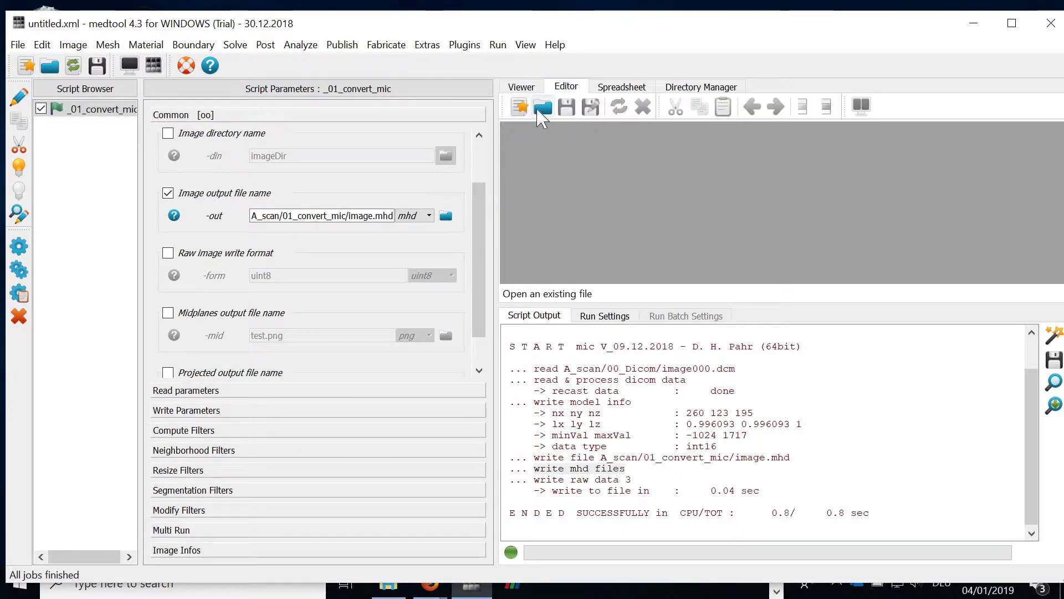
pyautogui.click(543, 107)
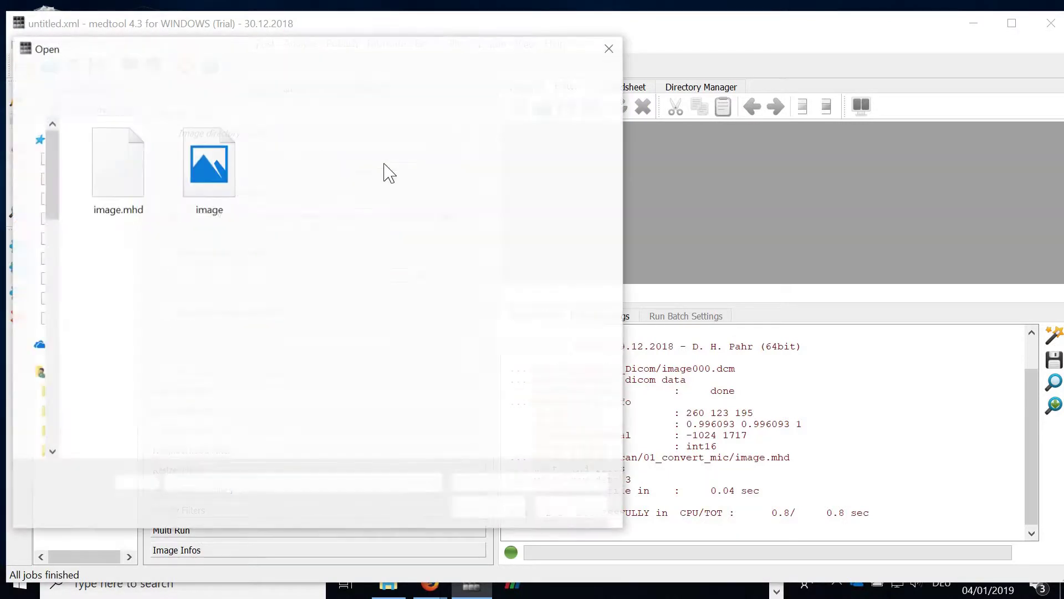
pyautogui.doubleClick(133, 211)
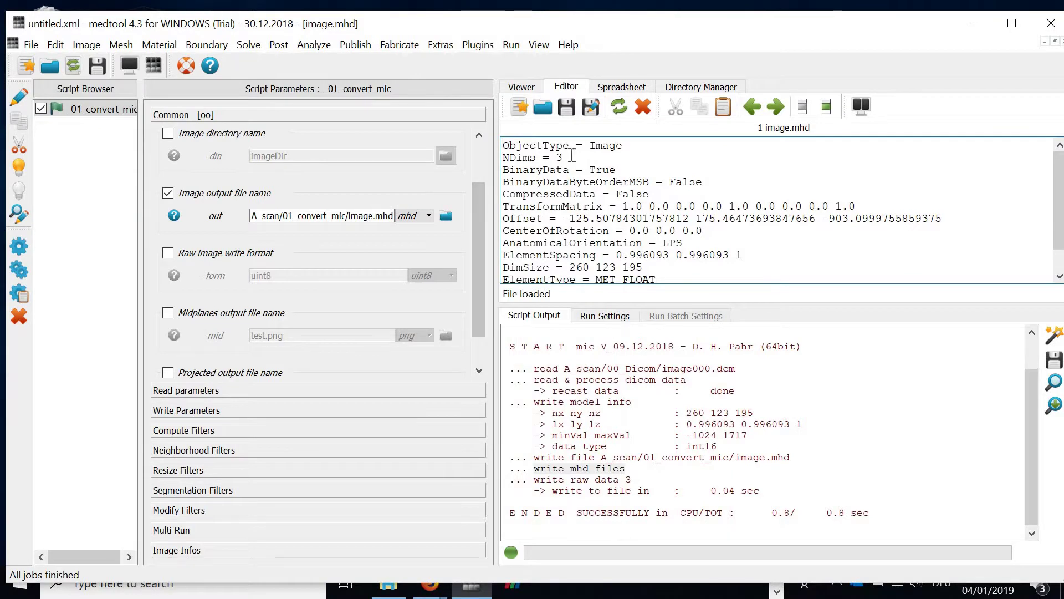
pyautogui.scroll(-1, 600, 206)
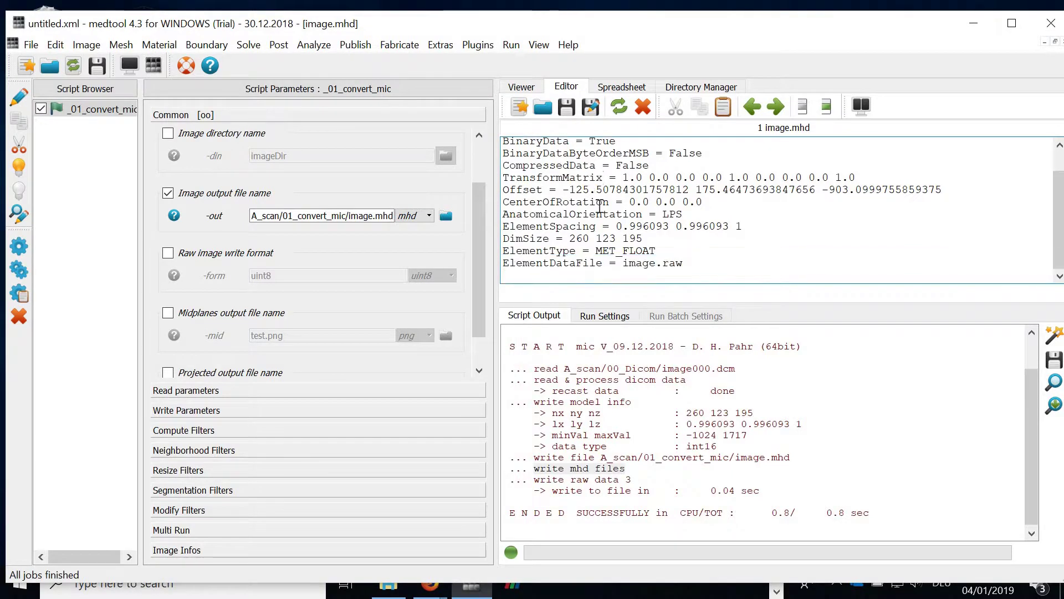
pyautogui.moveTo(597, 251); pyautogui.dragTo(656, 251)
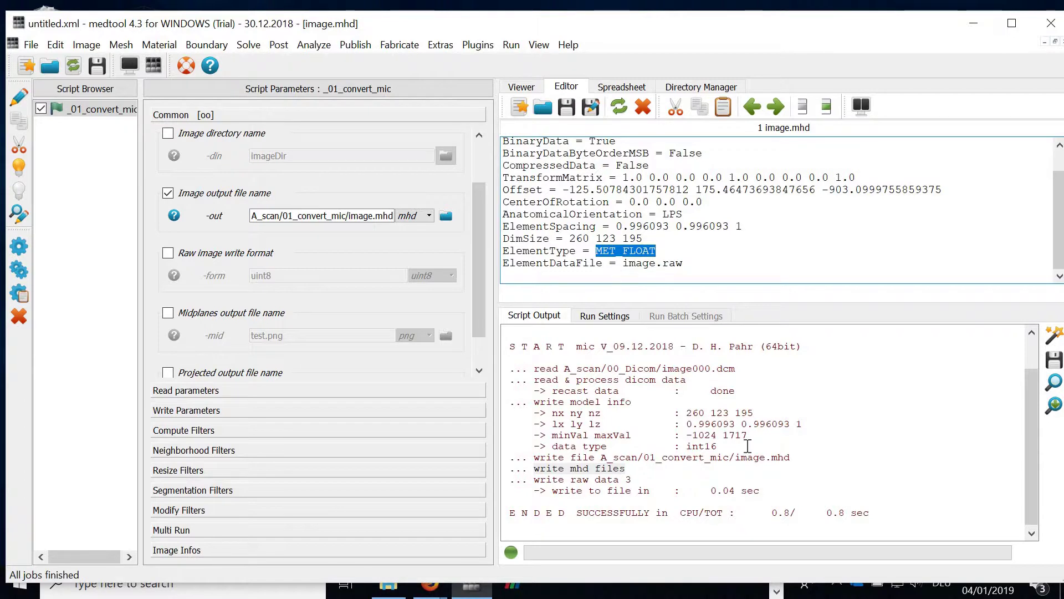
pyautogui.moveTo(687, 446); pyautogui.dragTo(725, 452)
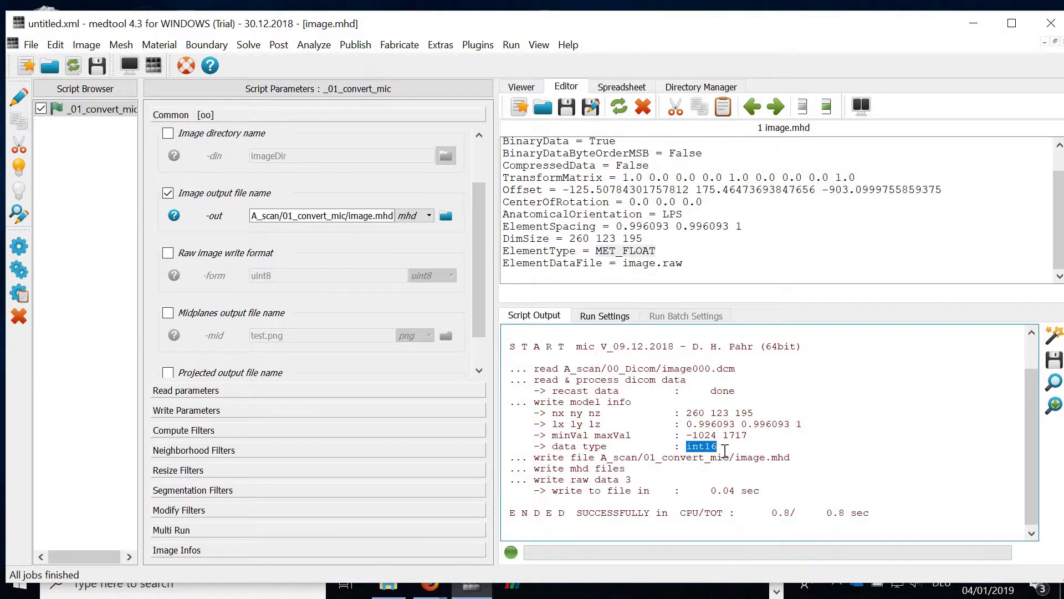
pyautogui.doubleClick(696, 447)
pyautogui.click(692, 447)
pyautogui.doubleClick(691, 447)
# Set the raw image write format to int16, rerun, and reload image.mhd to confirm MET_SHORT.
pyautogui.click(232, 257)
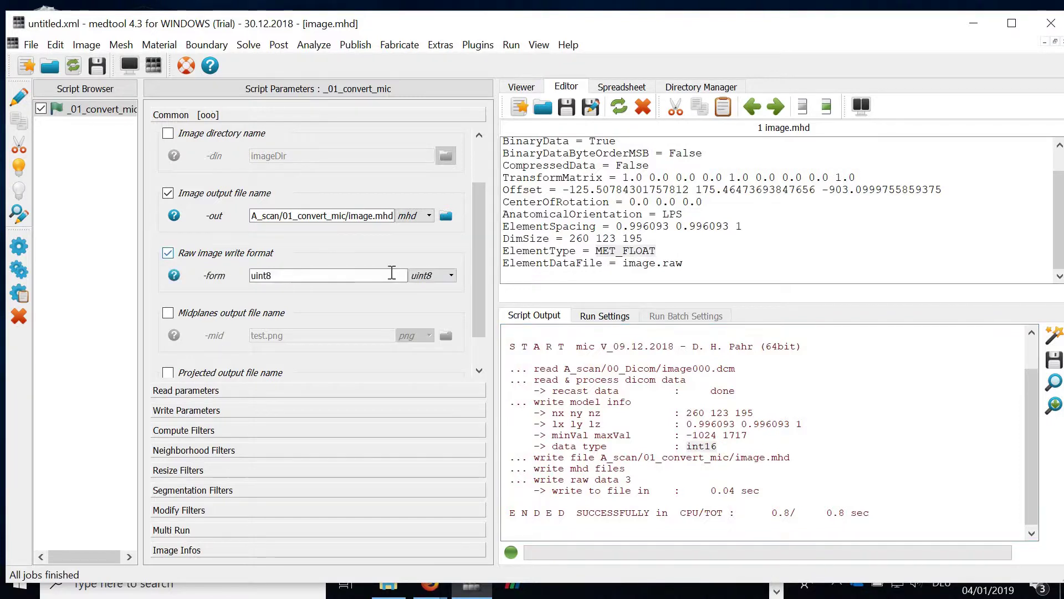
pyautogui.click(451, 275)
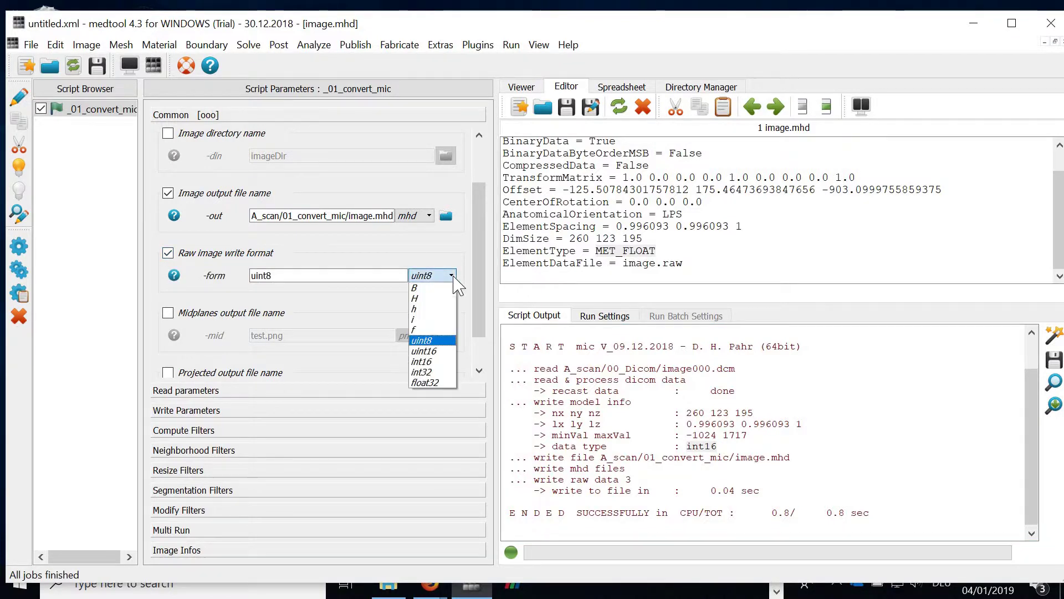
pyautogui.click(436, 362)
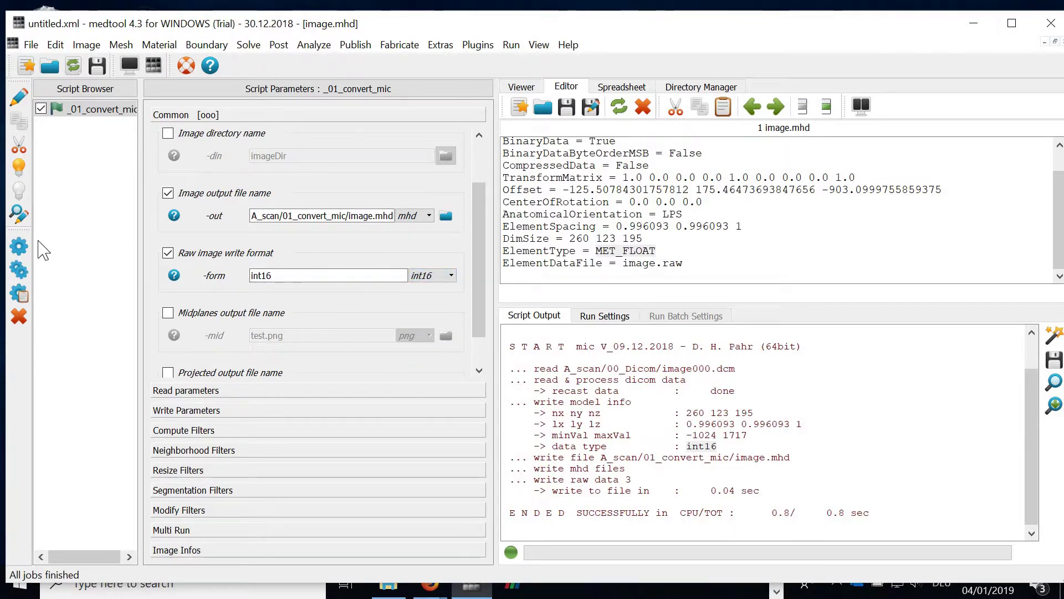
pyautogui.click(19, 245)
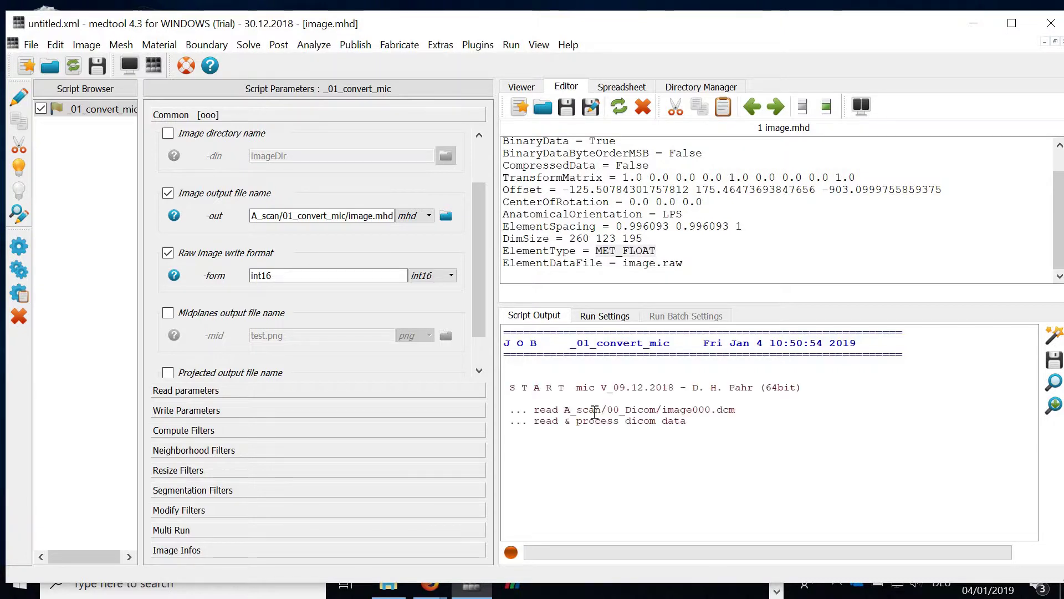
pyautogui.click(618, 109)
pyautogui.moveTo(657, 253); pyautogui.dragTo(599, 250)
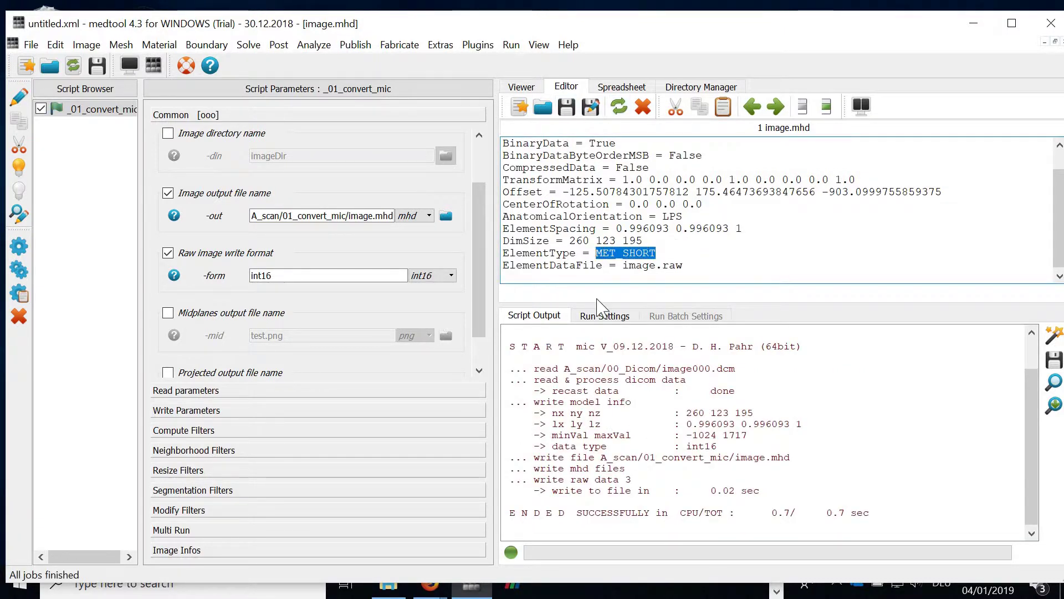
pyautogui.click(686, 87)
# Enable the Midplanes output file name, replacing test with A_scan/01_convert_mic/image.
pyautogui.scroll(-1, 265, 259)
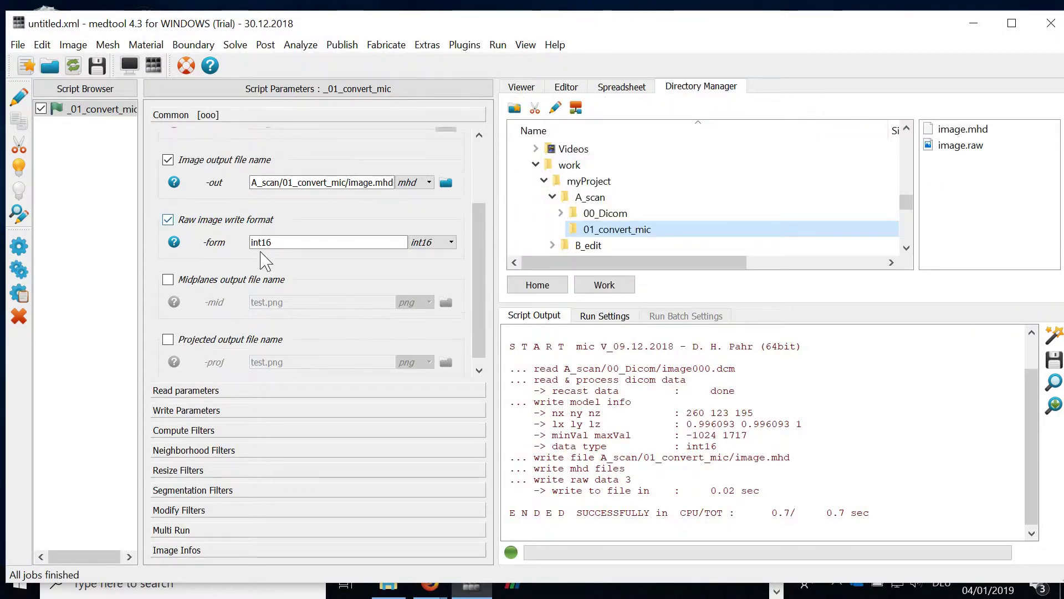
pyautogui.scroll(-1, 265, 260)
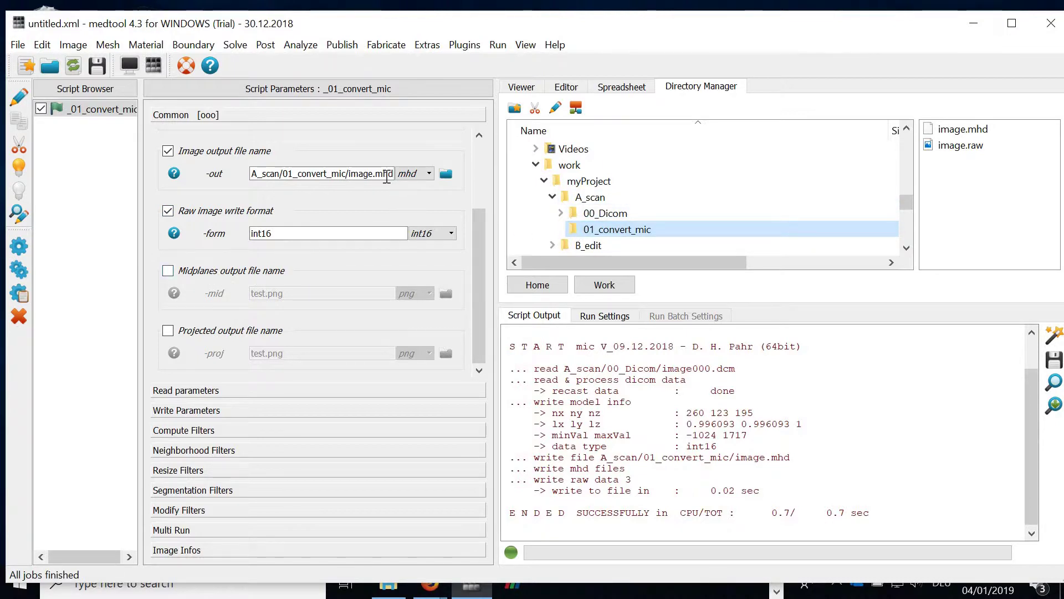
pyautogui.moveTo(373, 176); pyautogui.dragTo(244, 194)
pyautogui.hotkey('ctrl', 'c')
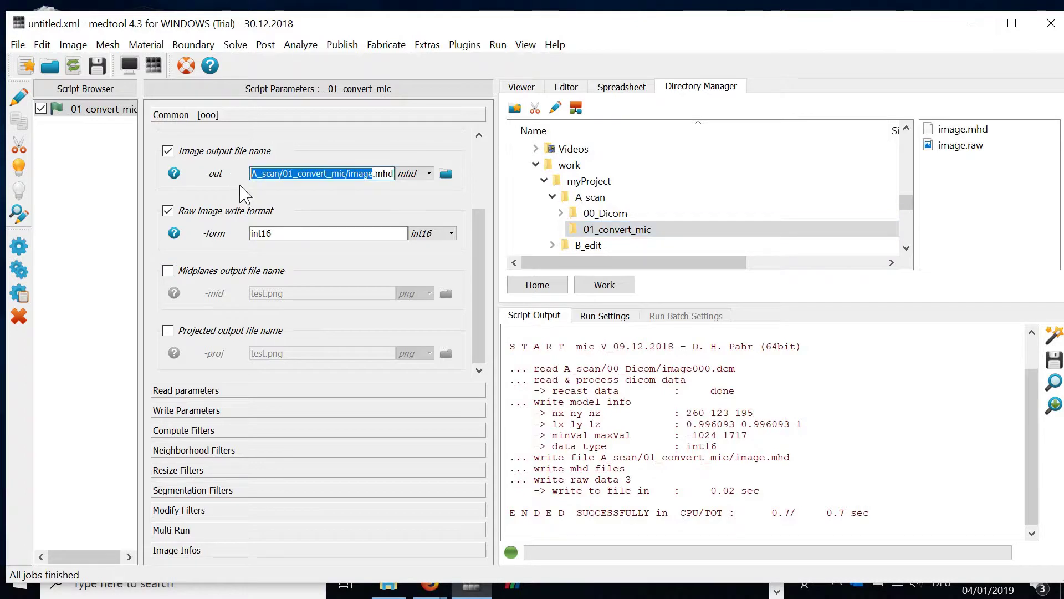
pyautogui.click(256, 269)
pyautogui.click(267, 274)
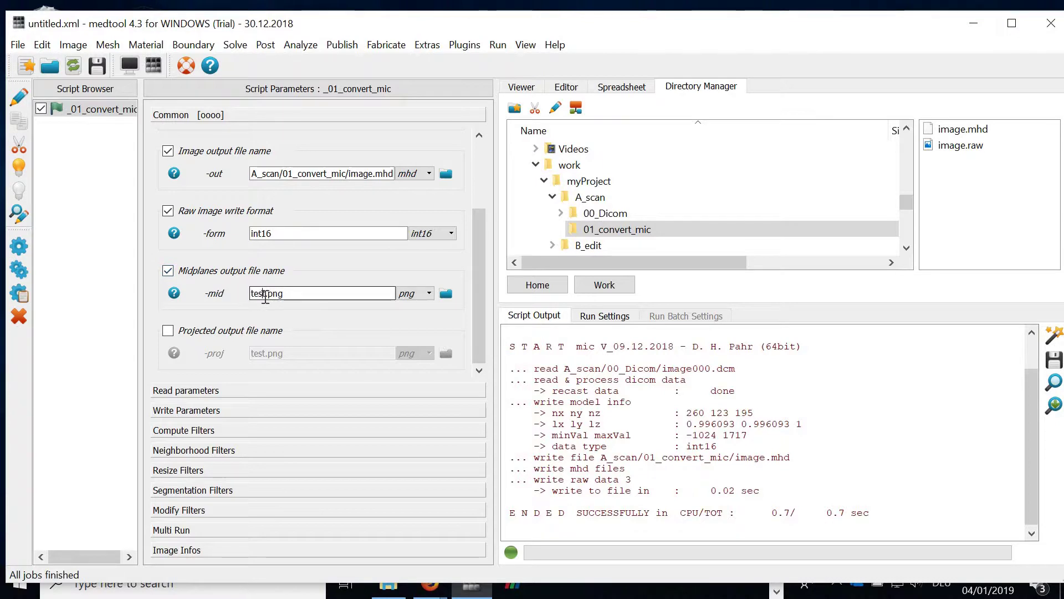
pyautogui.doubleClick(260, 294)
pyautogui.hotkey('ctrl', 'v')
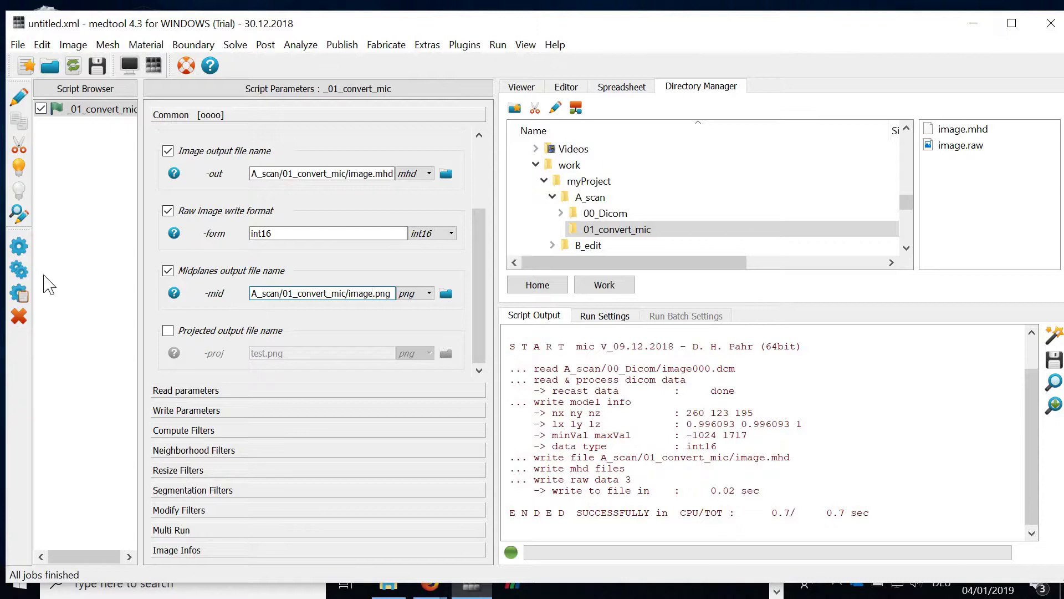
# Rerun the script and confirm the write midplane images line in the log.
pyautogui.click(18, 245)
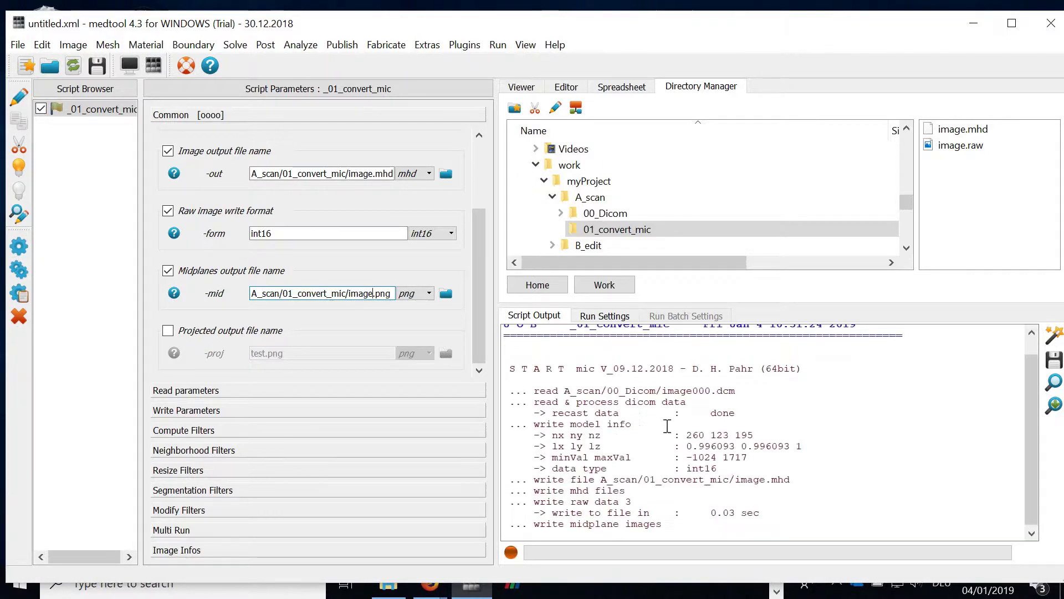
pyautogui.moveTo(642, 447); pyautogui.dragTo(541, 447)
pyautogui.moveTo(687, 424); pyautogui.dragTo(534, 426)
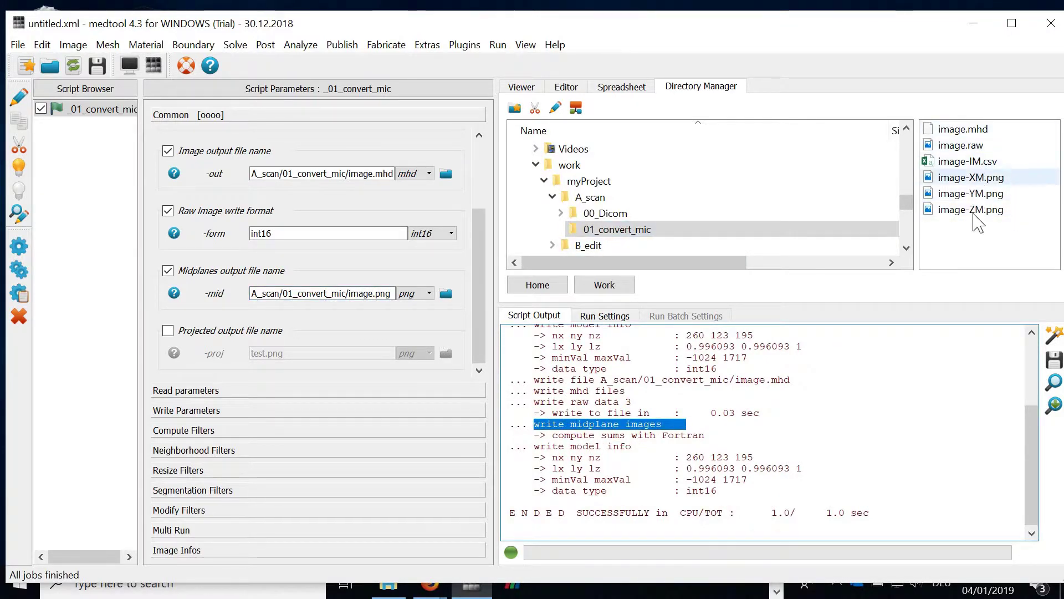
# Load the midplane images from A_scan/01_convert_mic into the viewer, adjust contrast and enlarge it.
pyautogui.click(524, 88)
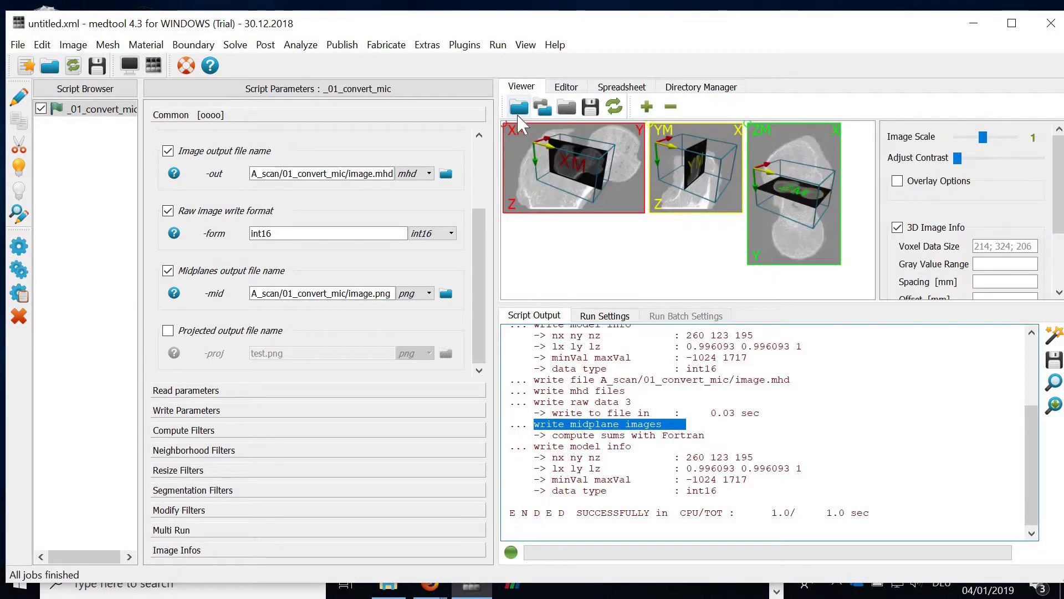
pyautogui.click(520, 108)
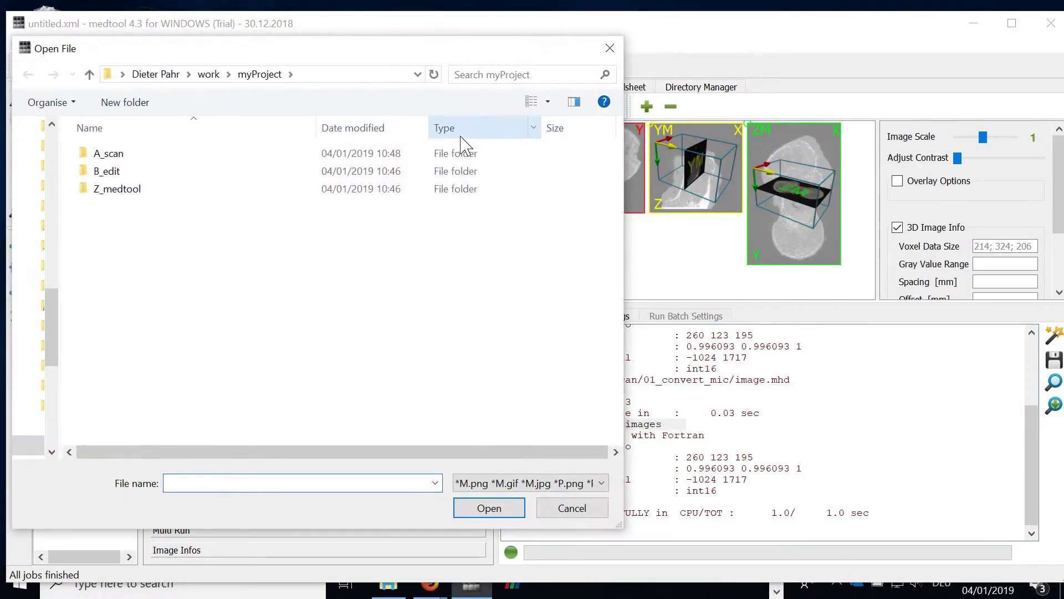
pyautogui.doubleClick(180, 162)
pyautogui.doubleClick(147, 173)
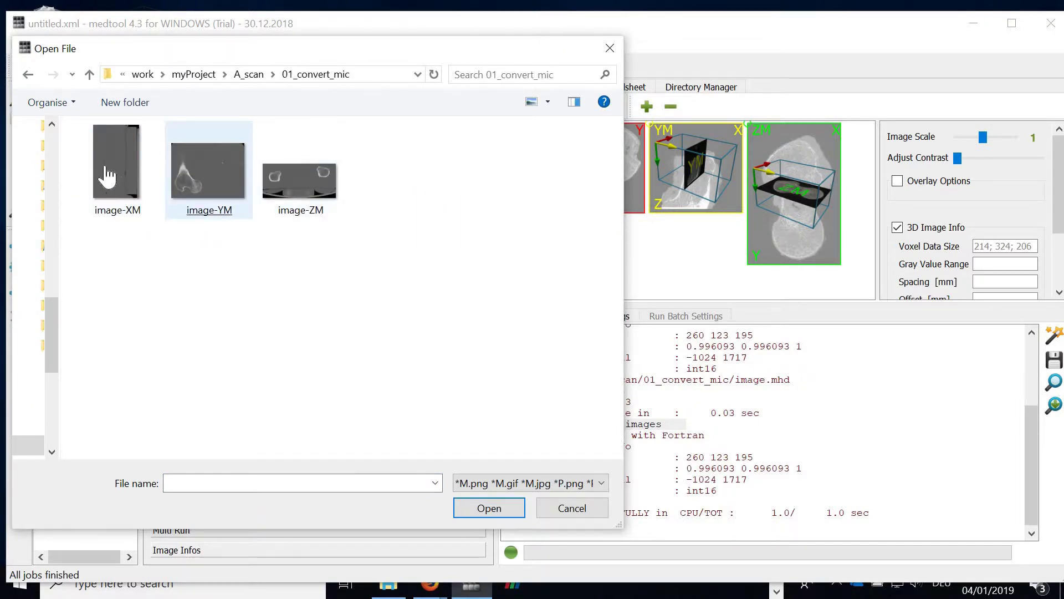
pyautogui.doubleClick(133, 183)
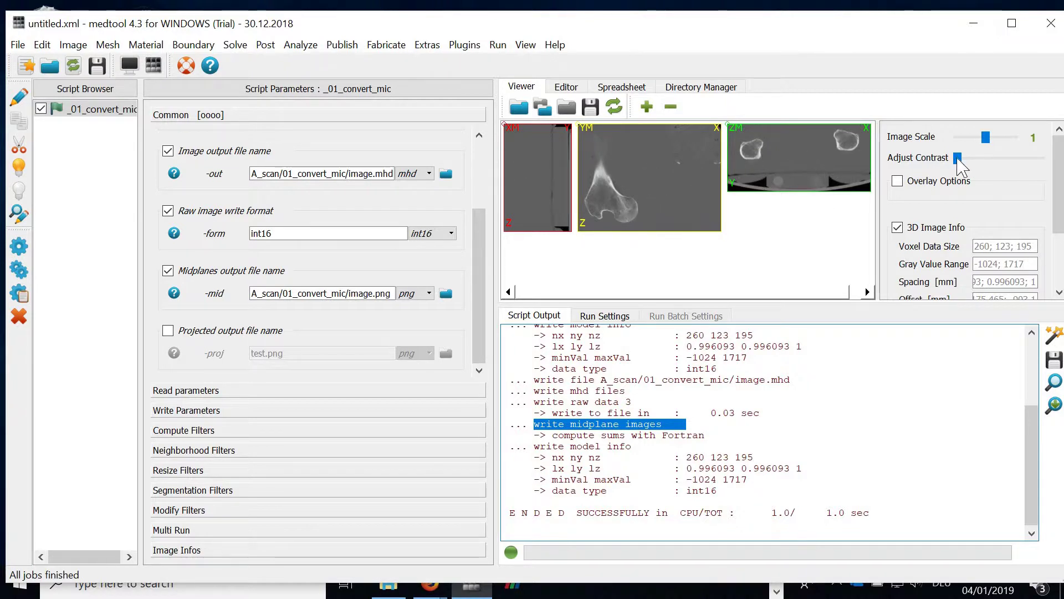
pyautogui.moveTo(959, 159)
pyautogui.mouseDown()
pyautogui.moveTo(976, 160)
pyautogui.moveTo(943, 166)
pyautogui.mouseUp()
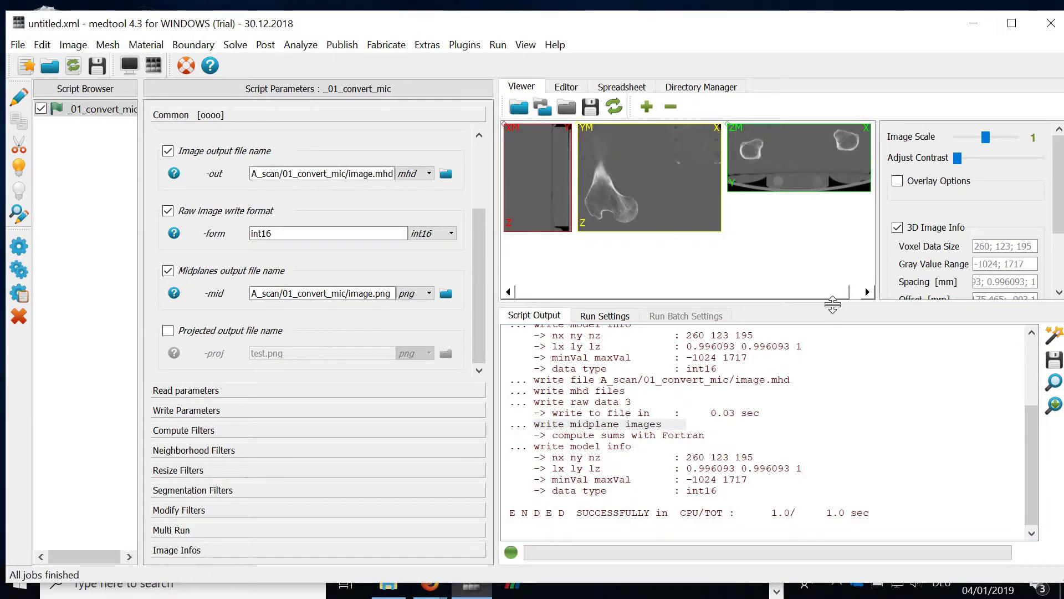
pyautogui.moveTo(833, 304); pyautogui.dragTo(866, 398)
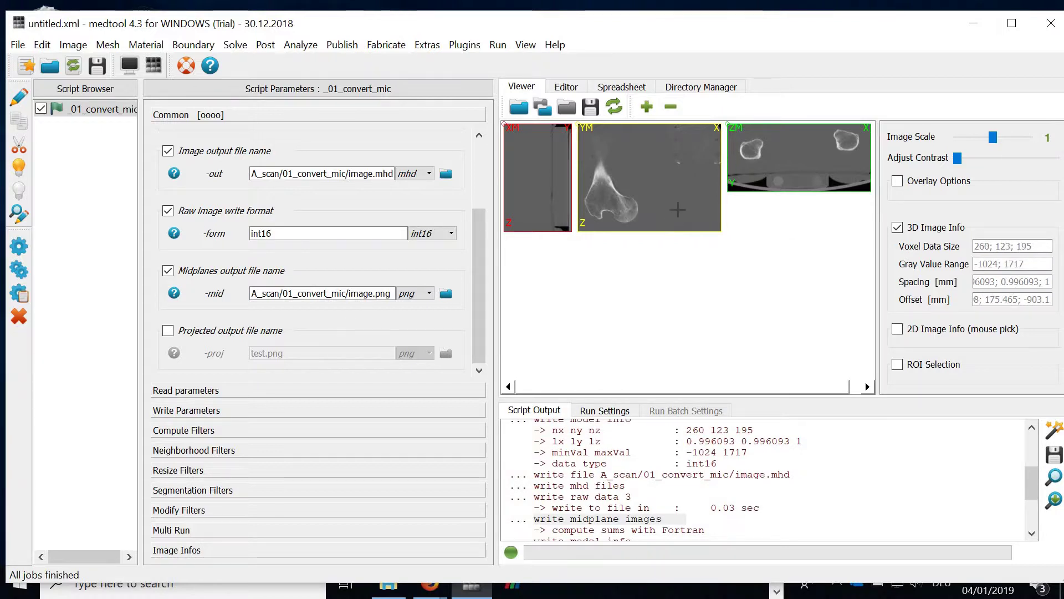
# Pick two points across the femur in the YM slice, measuring 42.7402 mm.
pyautogui.click(677, 209)
pyautogui.scroll(-1, 996, 355)
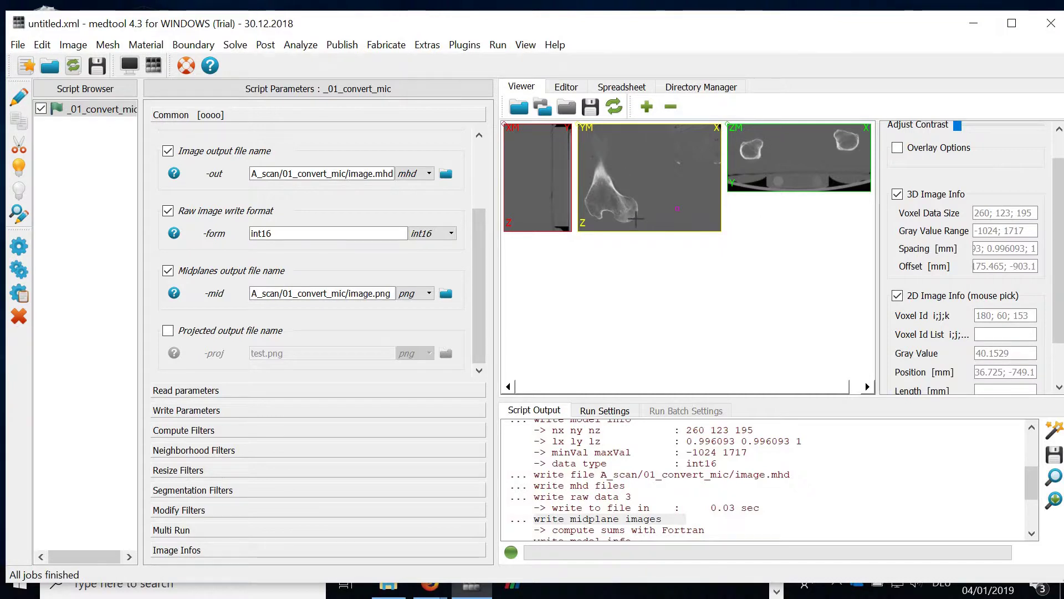
pyautogui.click(636, 216)
pyautogui.click(590, 194)
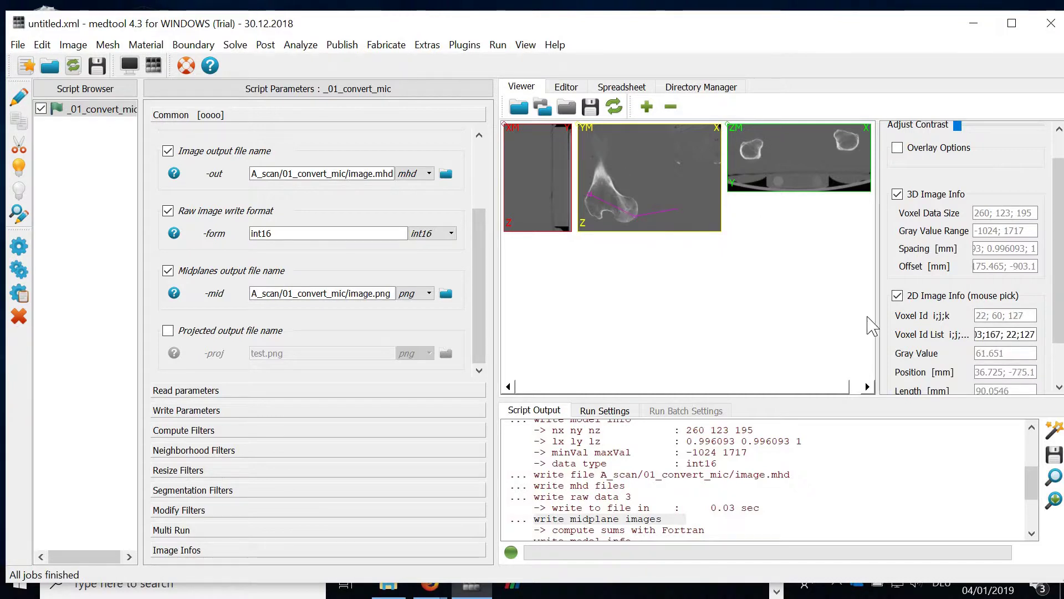
pyautogui.scroll(-1, 1004, 361)
pyautogui.click(731, 305)
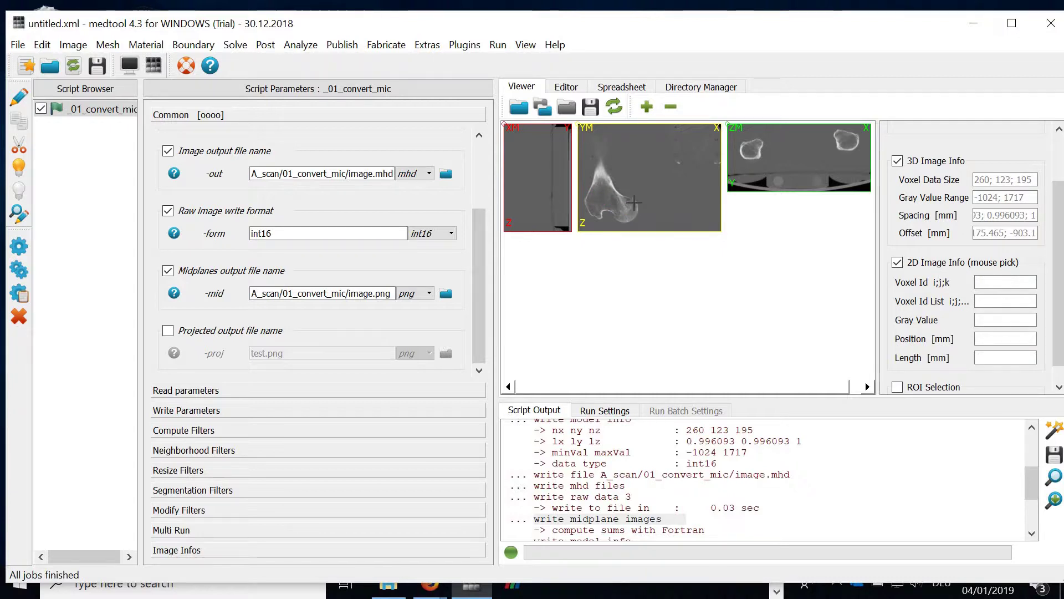
pyautogui.click(634, 203)
pyautogui.click(619, 222)
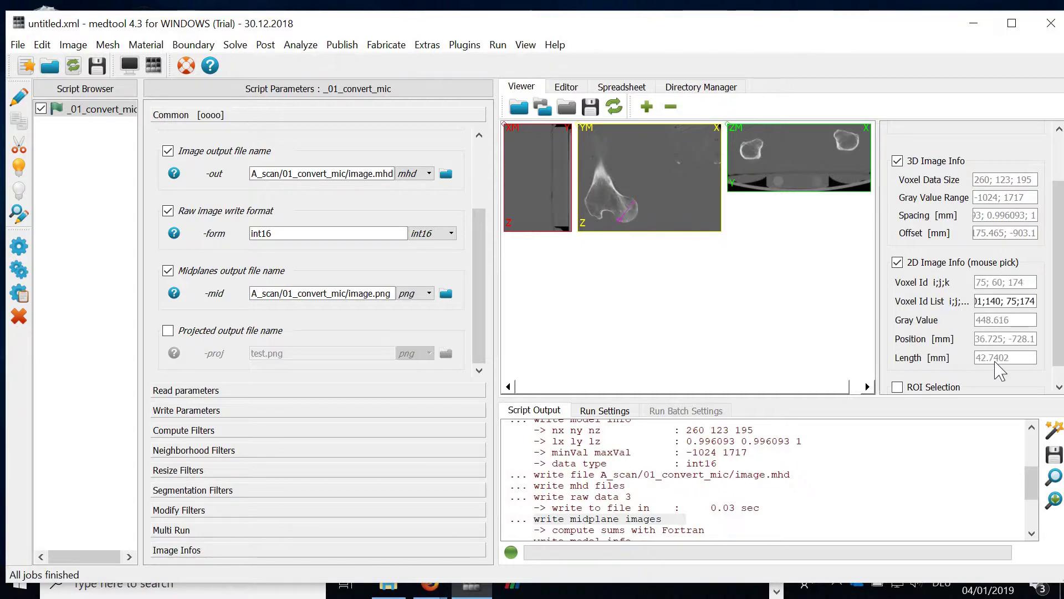
pyautogui.scroll(-1, 939, 283)
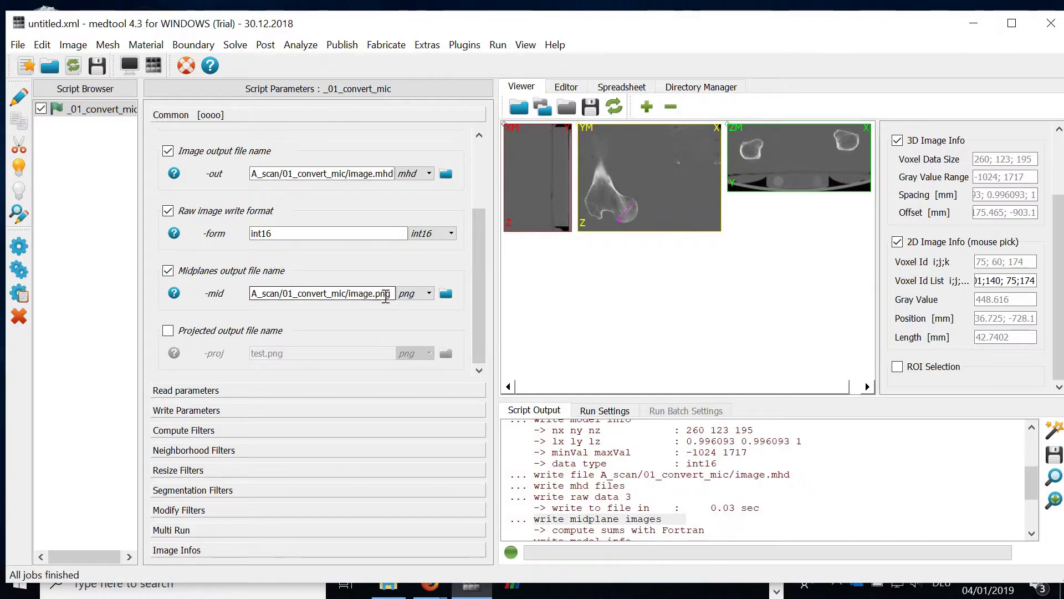
# Enable Projected output file name as A_scan/01_convert_mic/image.png, replacing test.png.
pyautogui.moveTo(394, 294); pyautogui.dragTo(233, 296)
pyautogui.hotkey('ctrl', 'c')
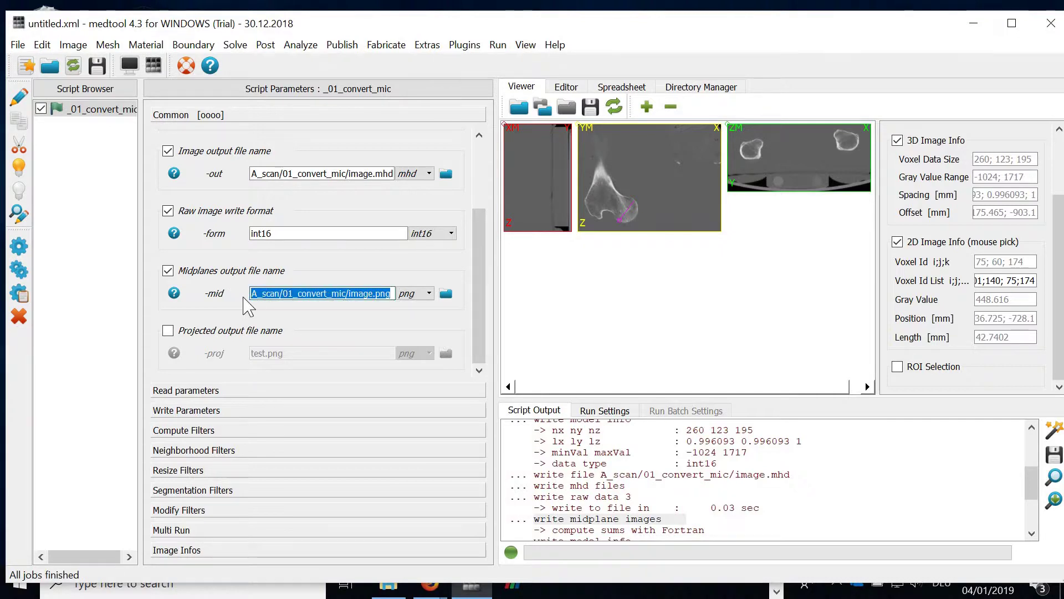
pyautogui.click(225, 332)
pyautogui.doubleClick(294, 355)
pyautogui.hotkey('ctrl', 'v')
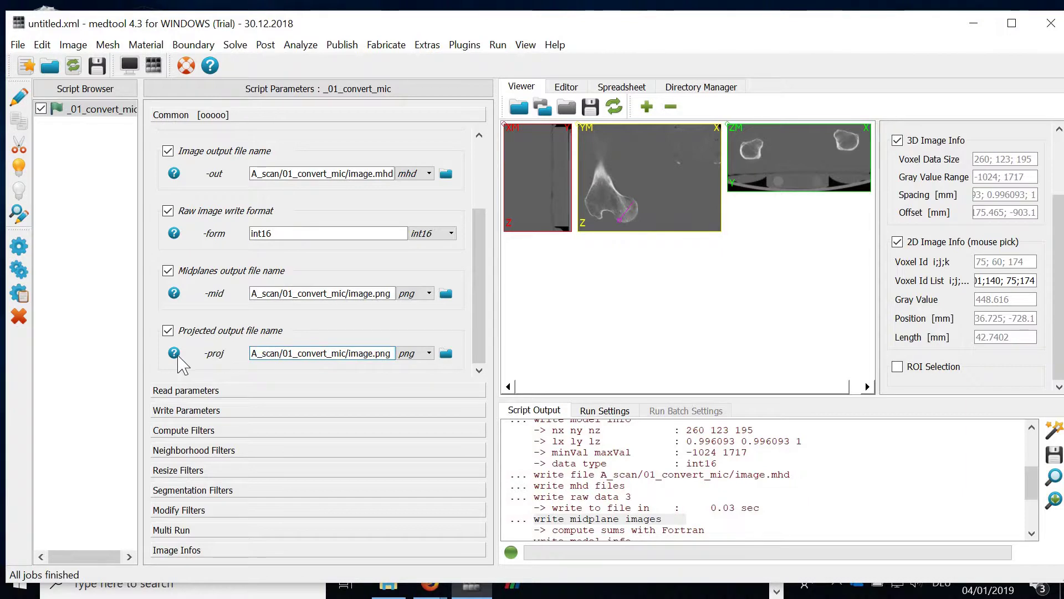
# Check the help note on _XM/_YM/_ZM suffixes, then rerun the script, finishing in 2.0 sec.
pyautogui.click(174, 294)
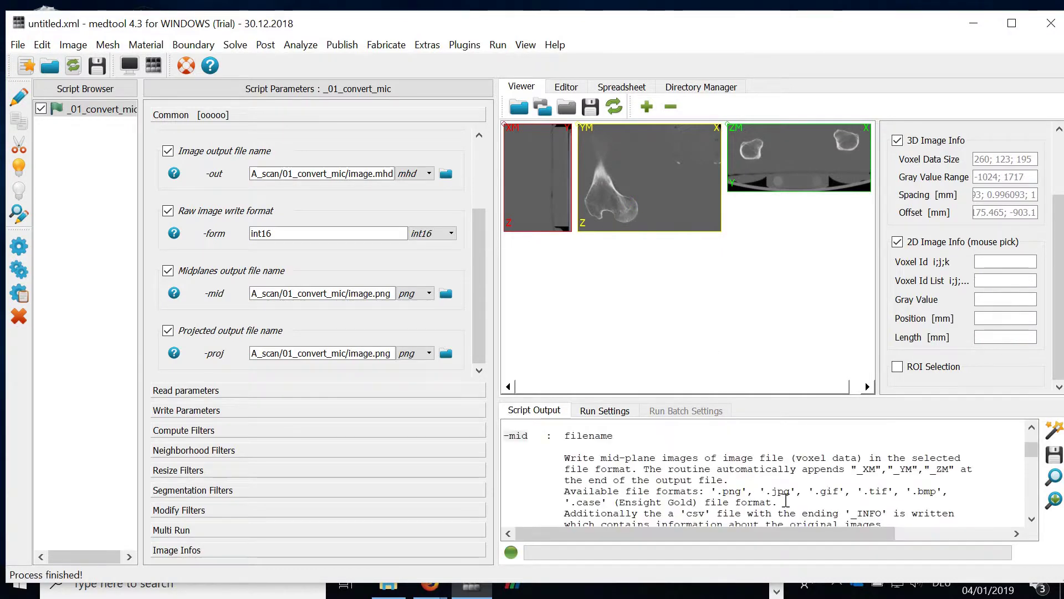
pyautogui.scroll(-1, 786, 500)
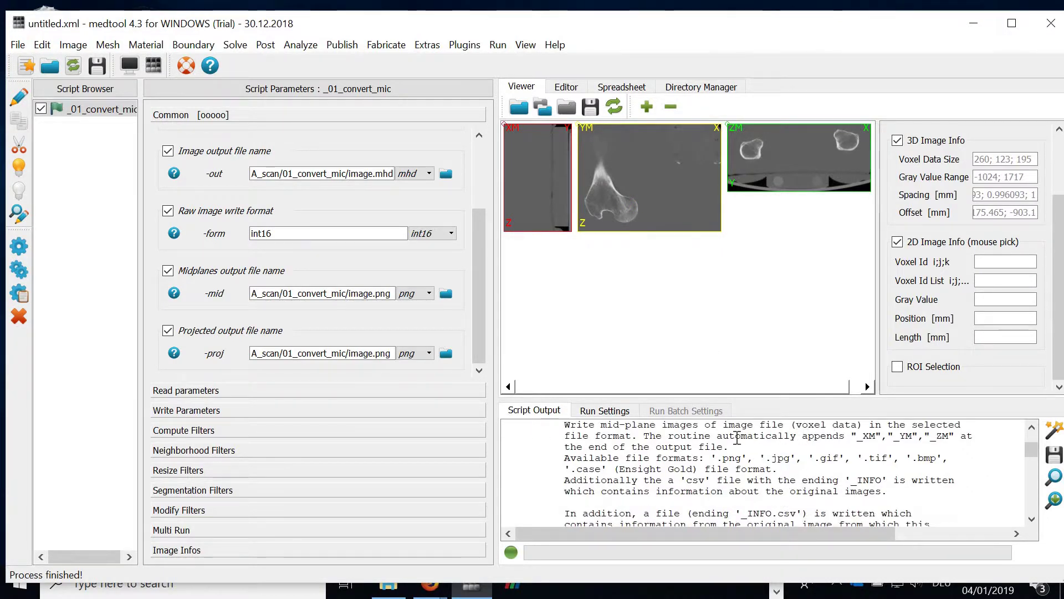
pyautogui.moveTo(669, 437); pyautogui.dragTo(957, 441)
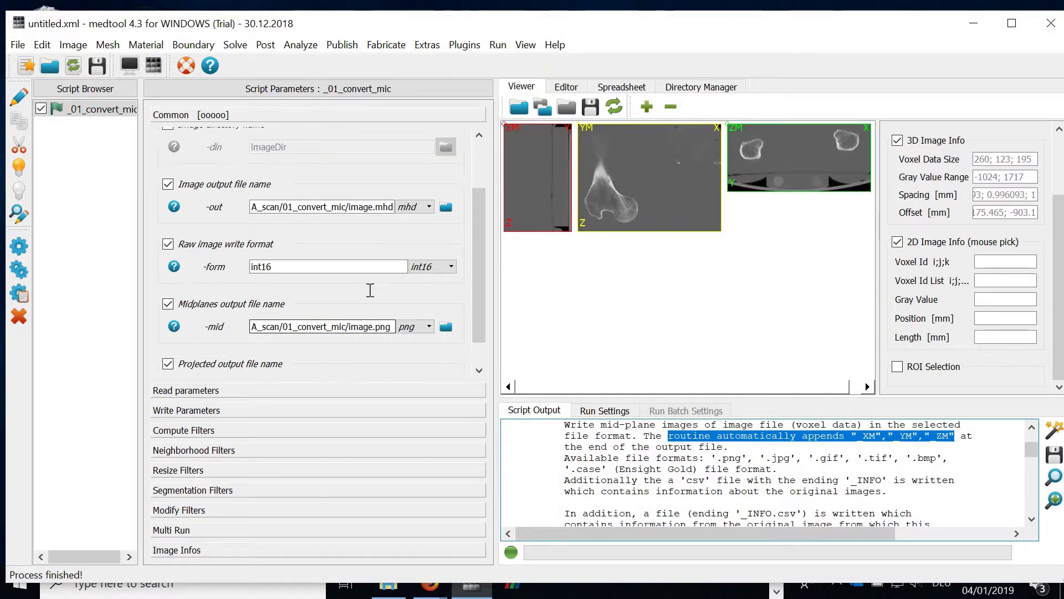
pyautogui.click(15, 244)
pyautogui.moveTo(602, 400); pyautogui.dragTo(617, 273)
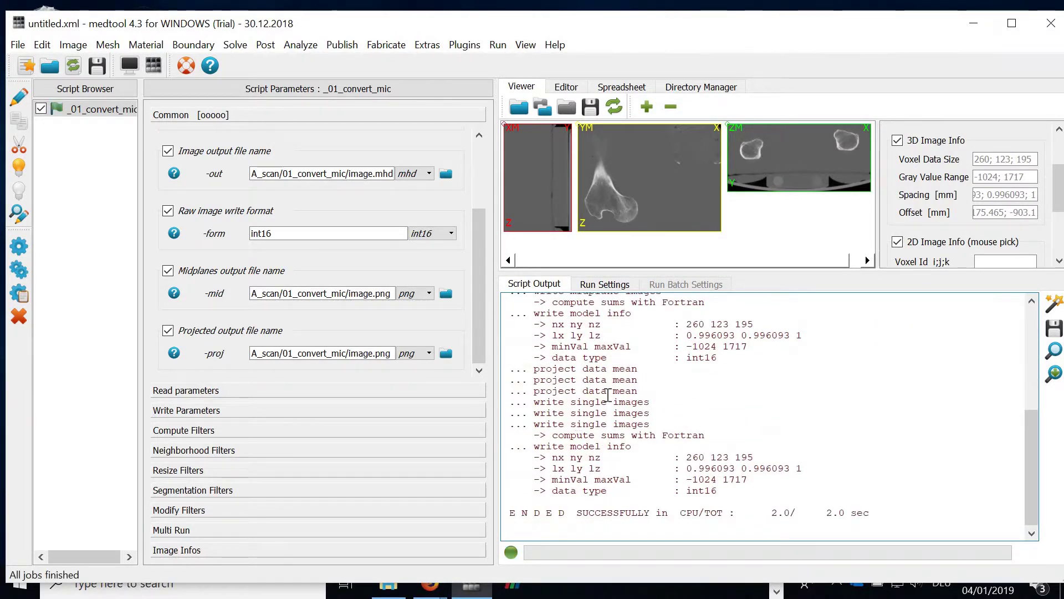
# Load image-YP.png into the viewer, raise its contrast, and list 01_convert_mic's projection files.
pyautogui.click(519, 109)
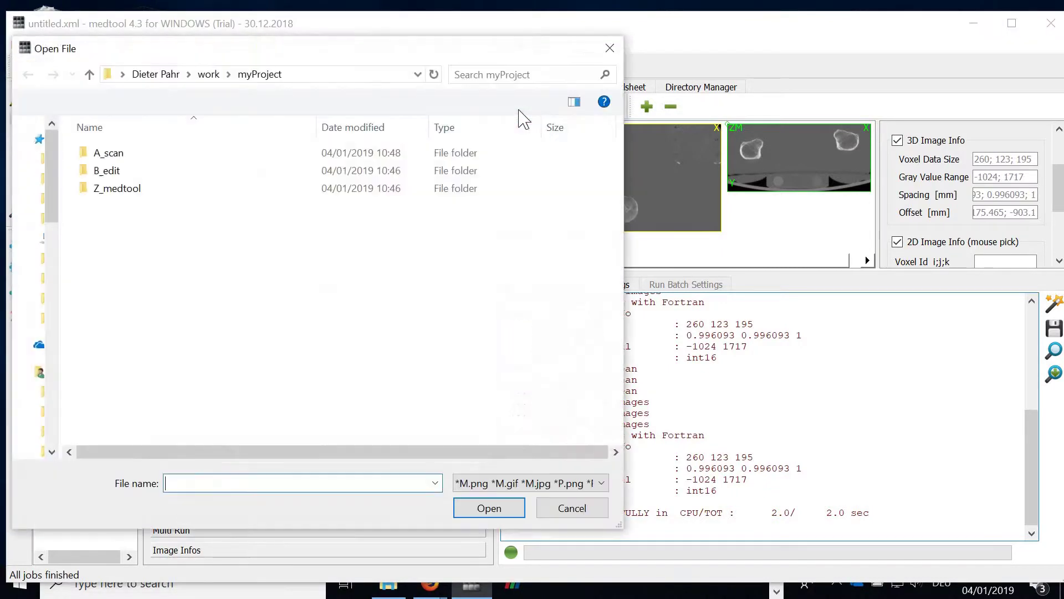
pyautogui.doubleClick(113, 157)
pyautogui.doubleClick(129, 172)
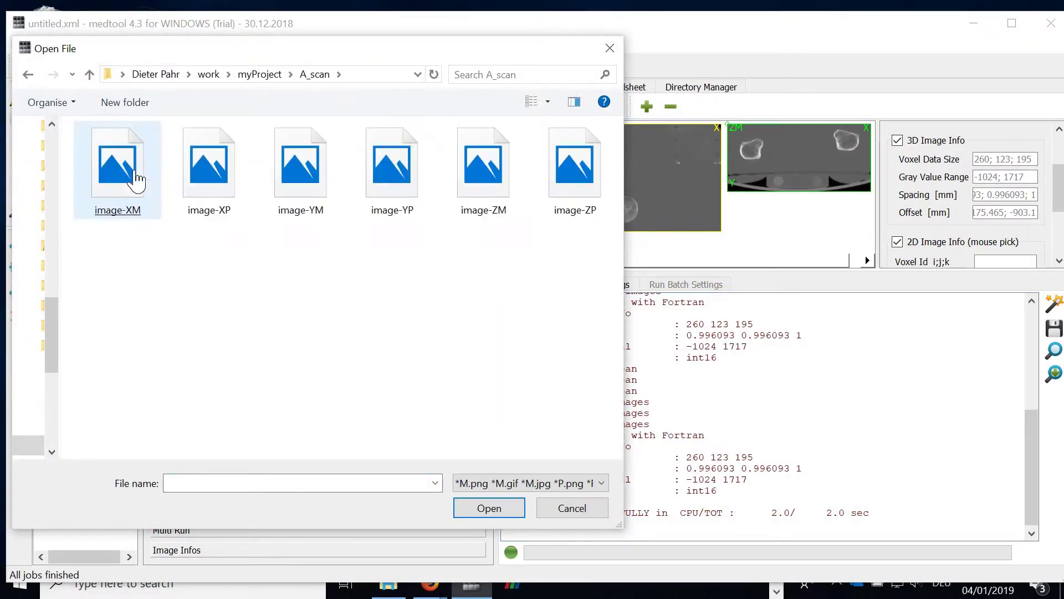
pyautogui.doubleClick(409, 217)
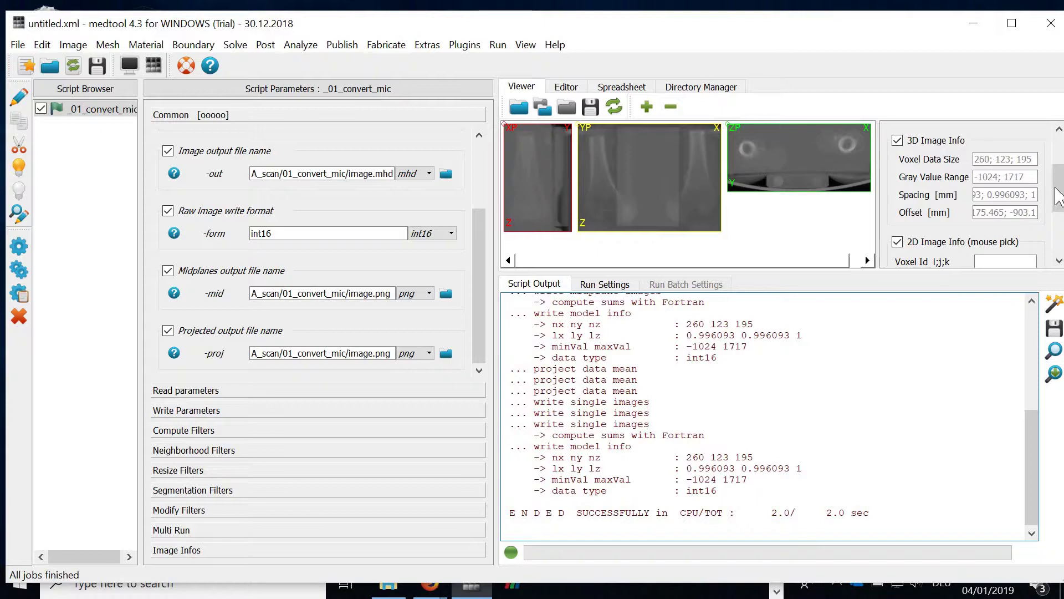
pyautogui.moveTo(1059, 195); pyautogui.dragTo(1058, 169)
pyautogui.moveTo(959, 156); pyautogui.dragTo(972, 156)
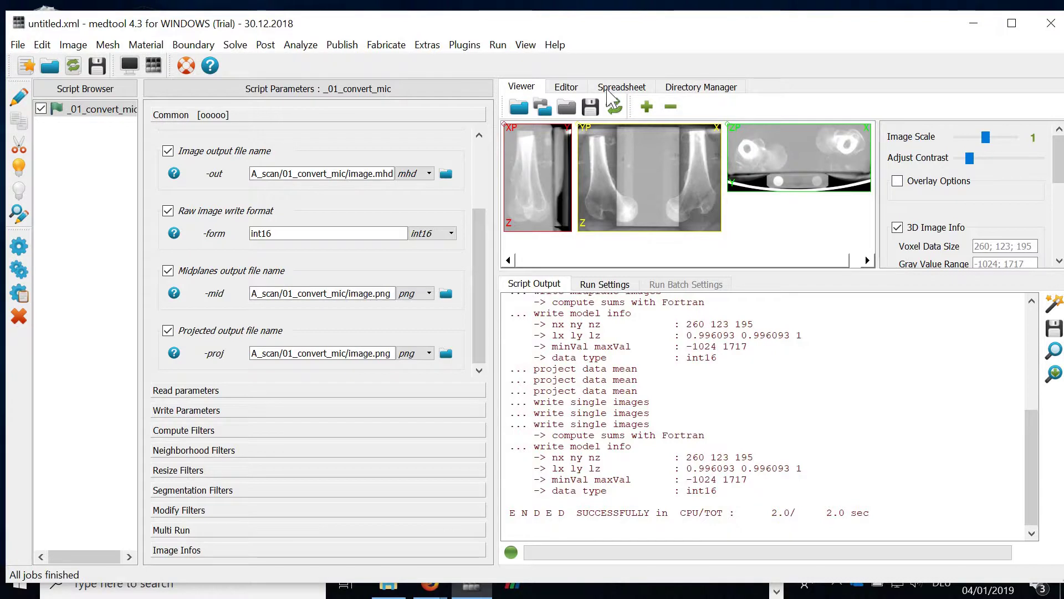
pyautogui.click(693, 87)
pyautogui.scroll(-1, 672, 152)
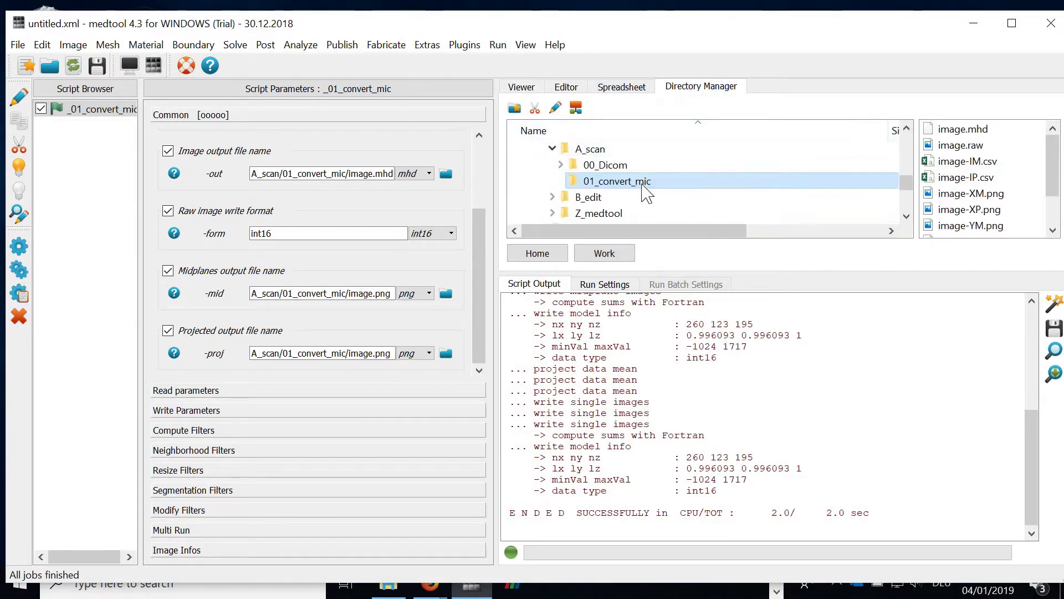
# Start adding an image Processor script, then cancel it.
pyautogui.click(73, 48)
pyautogui.click(84, 62)
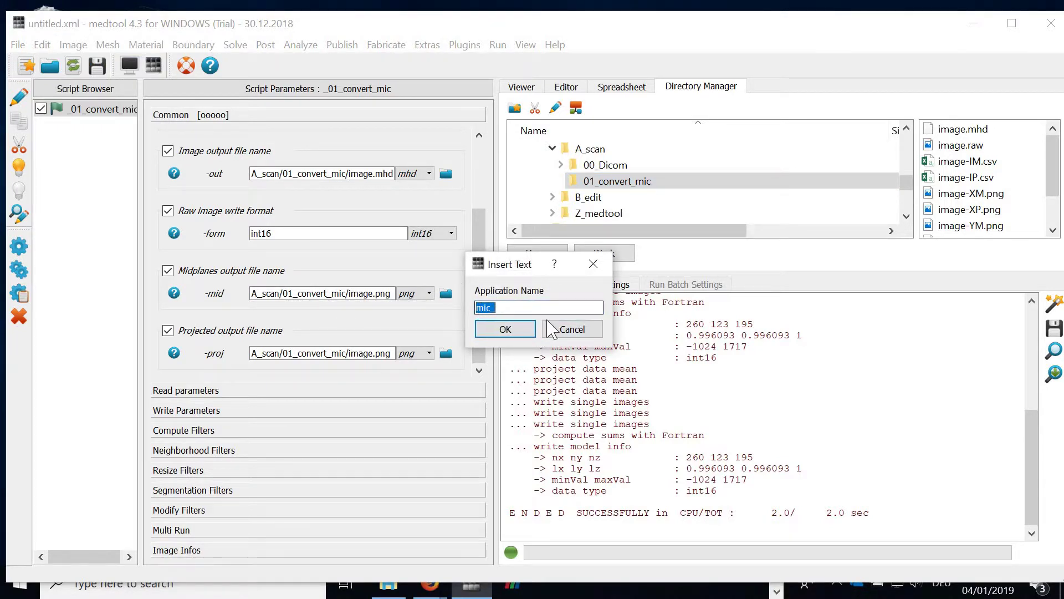
pyautogui.press('End')
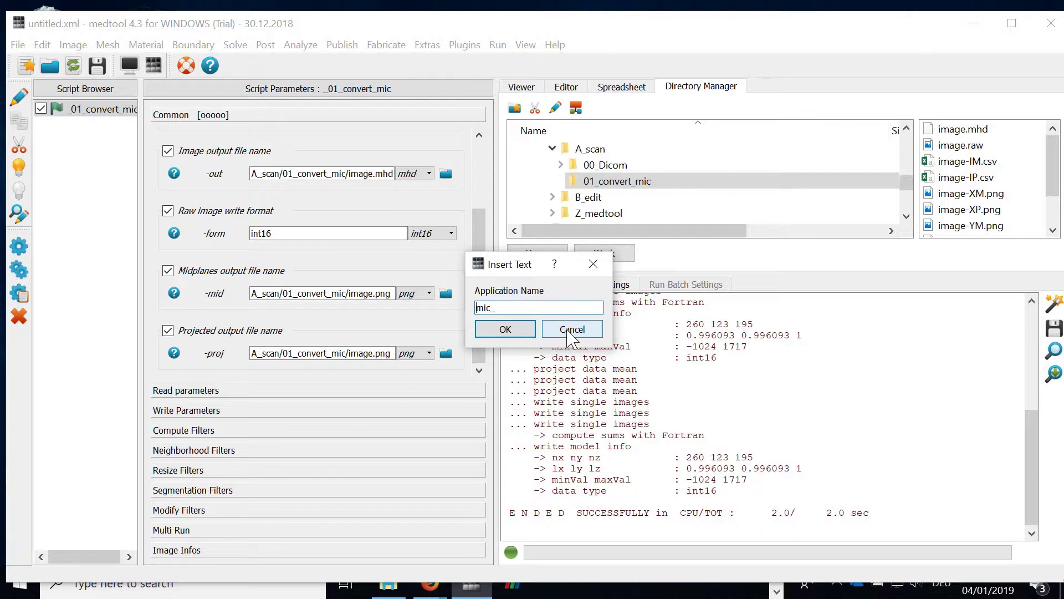
pyautogui.click(572, 329)
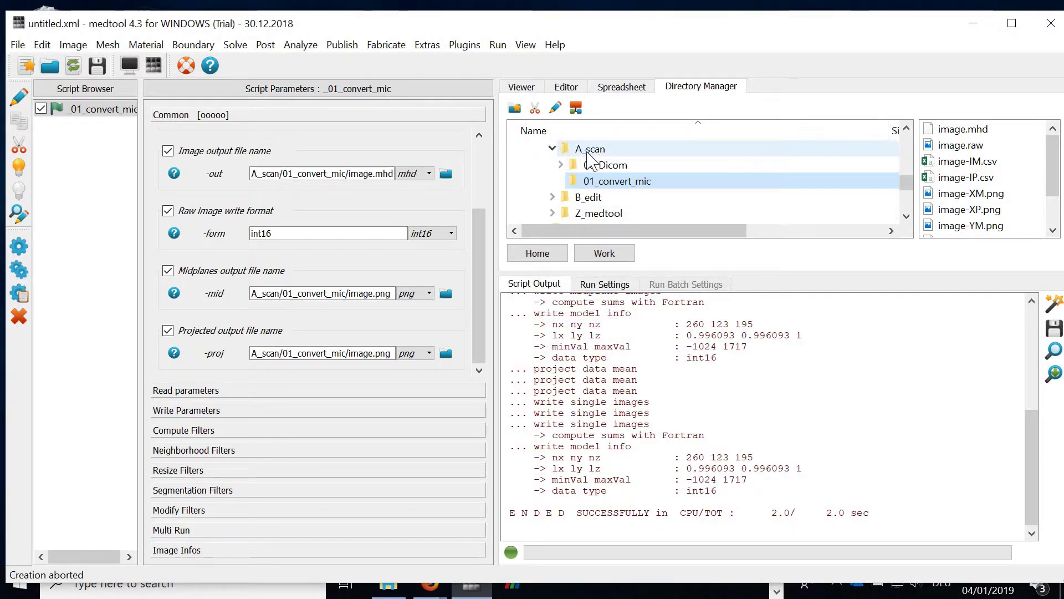
# Add an Info Text script named _A_scan_ and move it above _01_convert_mic.
pyautogui.click(428, 45)
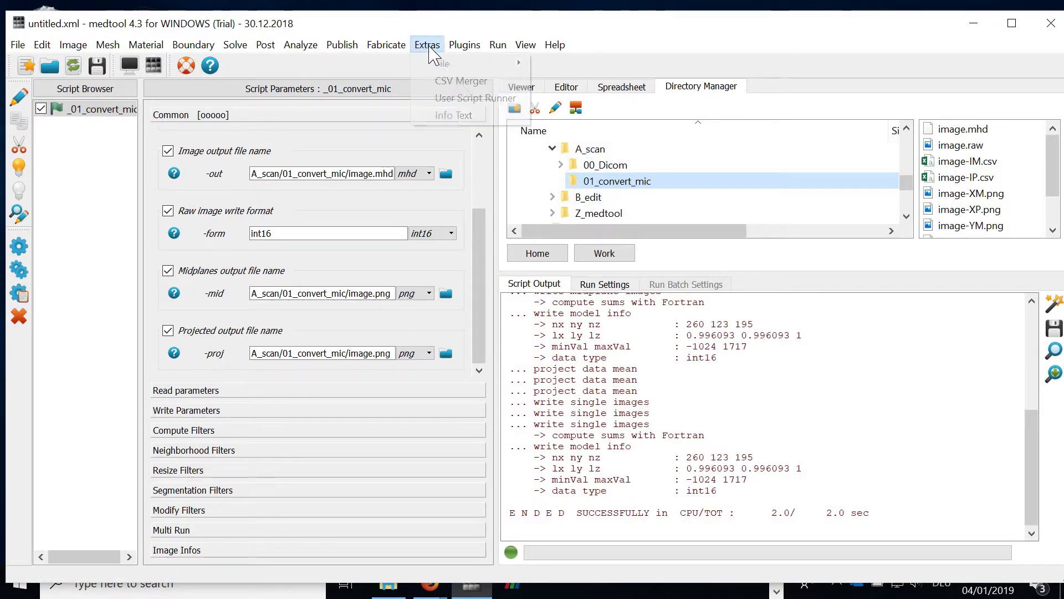
pyautogui.click(473, 116)
pyautogui.click(508, 306)
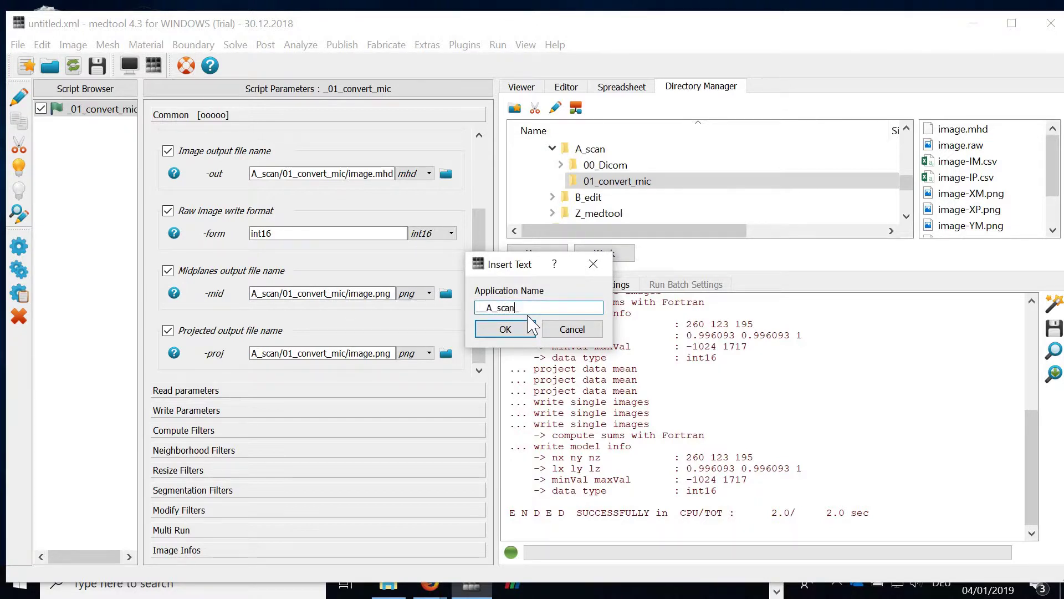
pyautogui.click(524, 330)
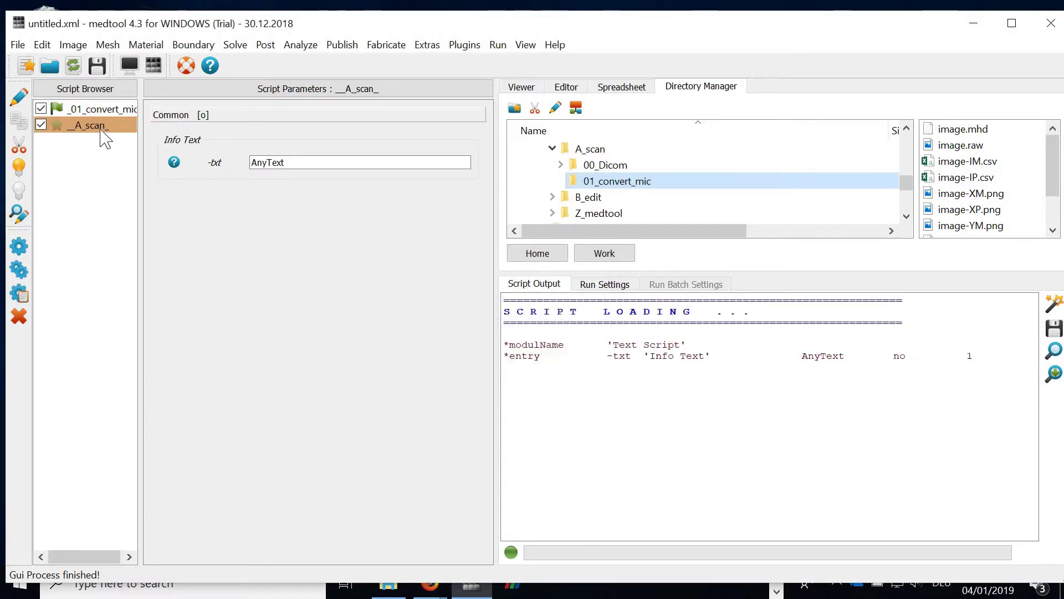
pyautogui.moveTo(111, 126); pyautogui.dragTo(99, 109)
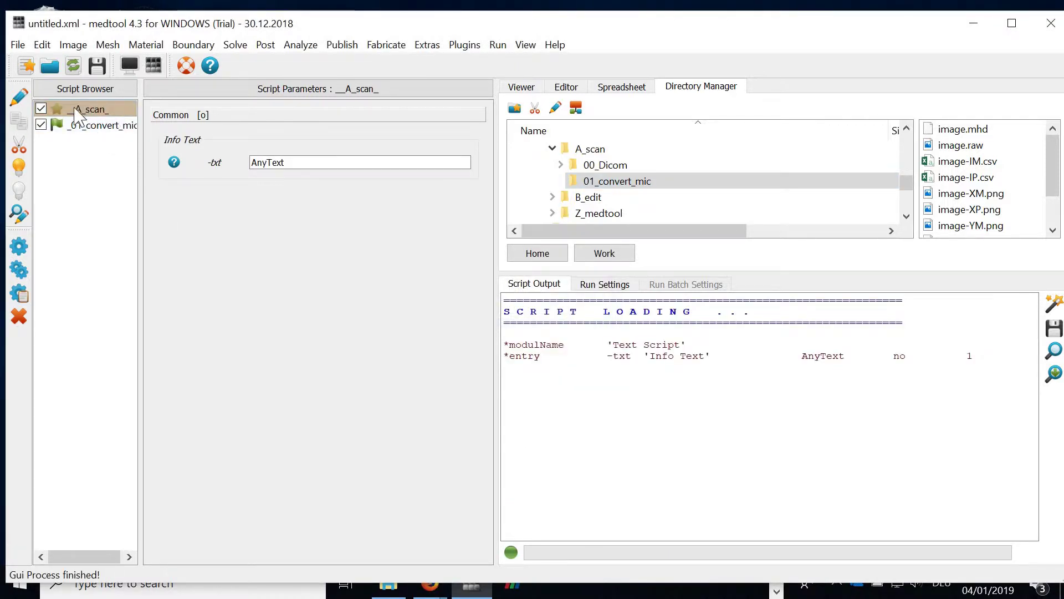
pyautogui.click(89, 127)
pyautogui.click(95, 110)
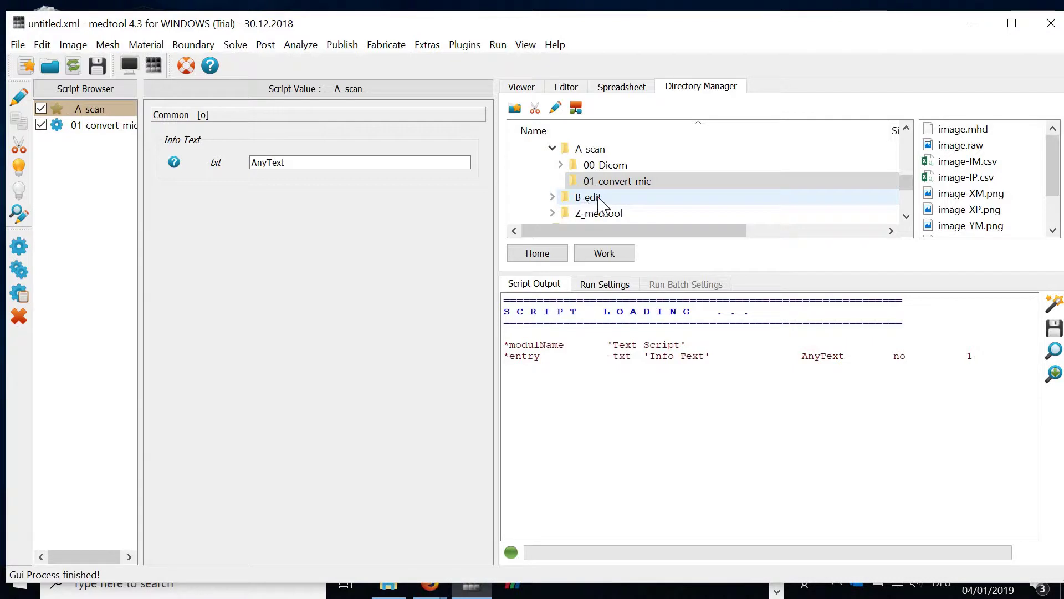
# Add a second Info Text script _Info_ and move it below _01_convert_mic.
pyautogui.click(427, 44)
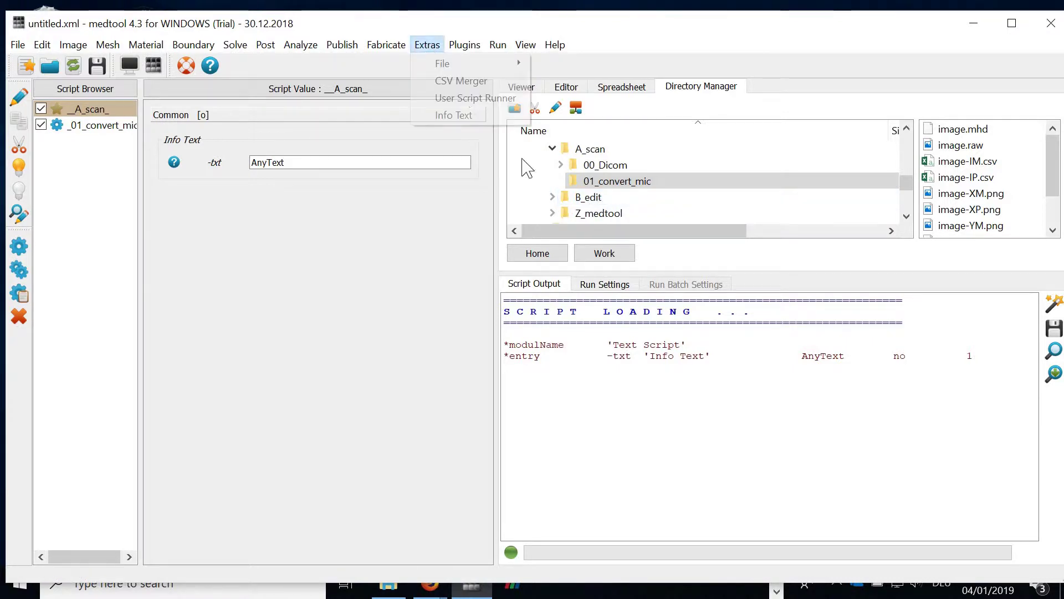
pyautogui.click(483, 116)
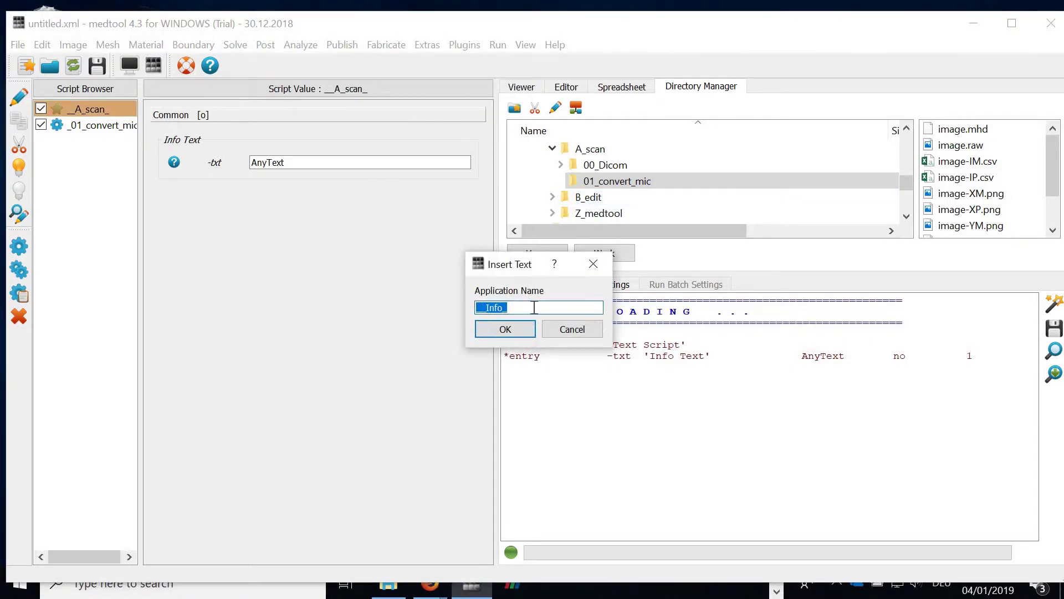
pyautogui.click(506, 331)
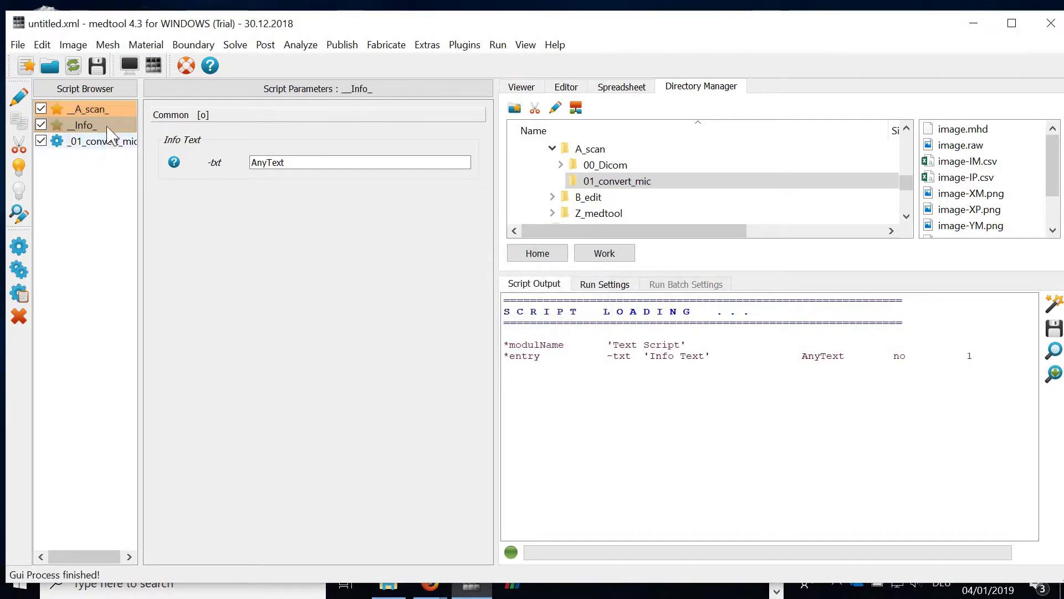
pyautogui.moveTo(83, 125); pyautogui.dragTo(95, 152)
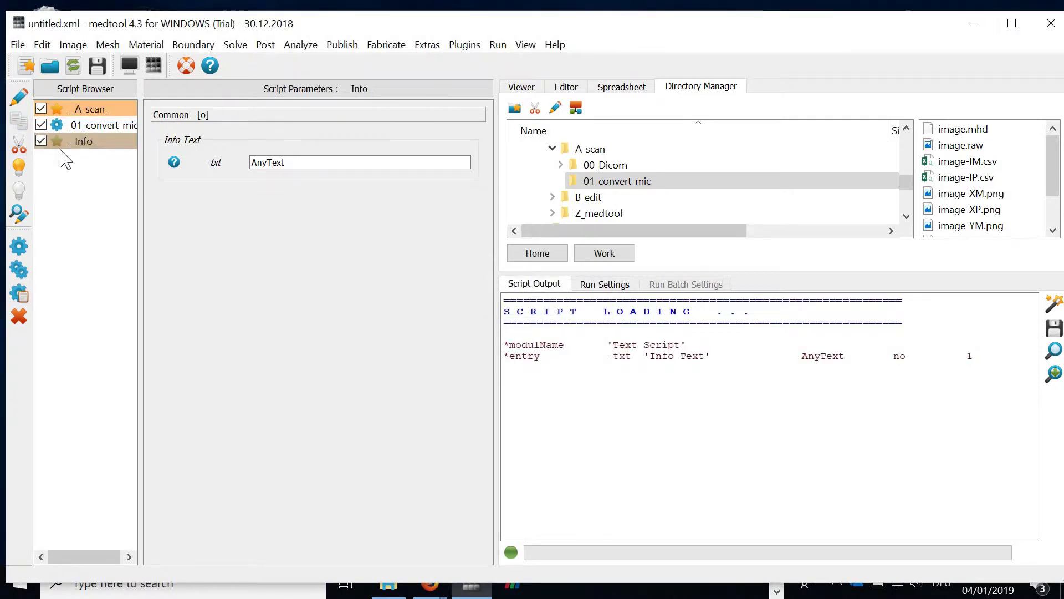
# Rename the _Info_ script to B_edit.
pyautogui.rightClick(74, 141)
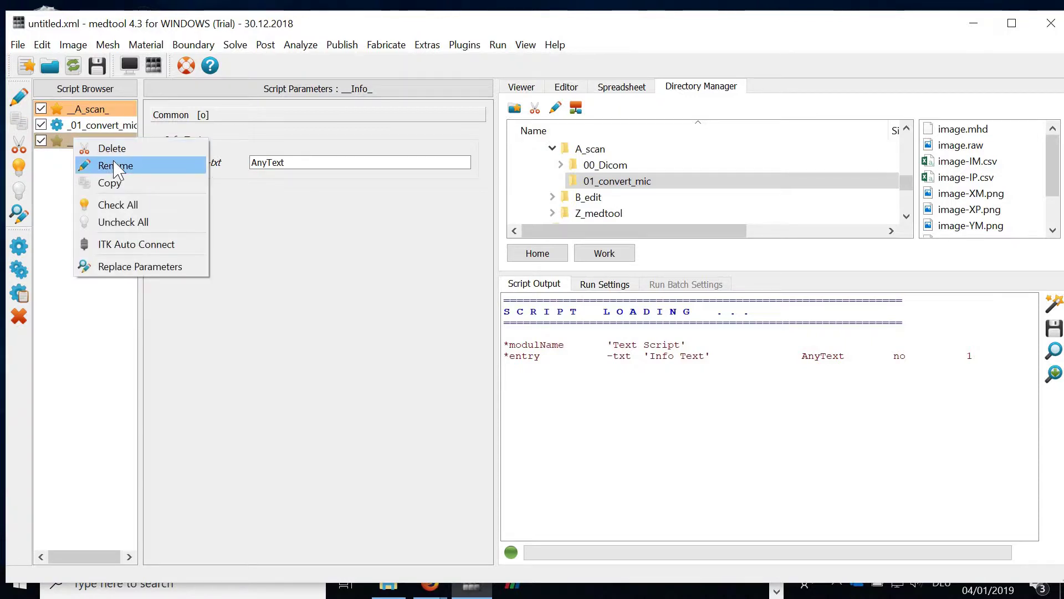
pyautogui.click(55, 164)
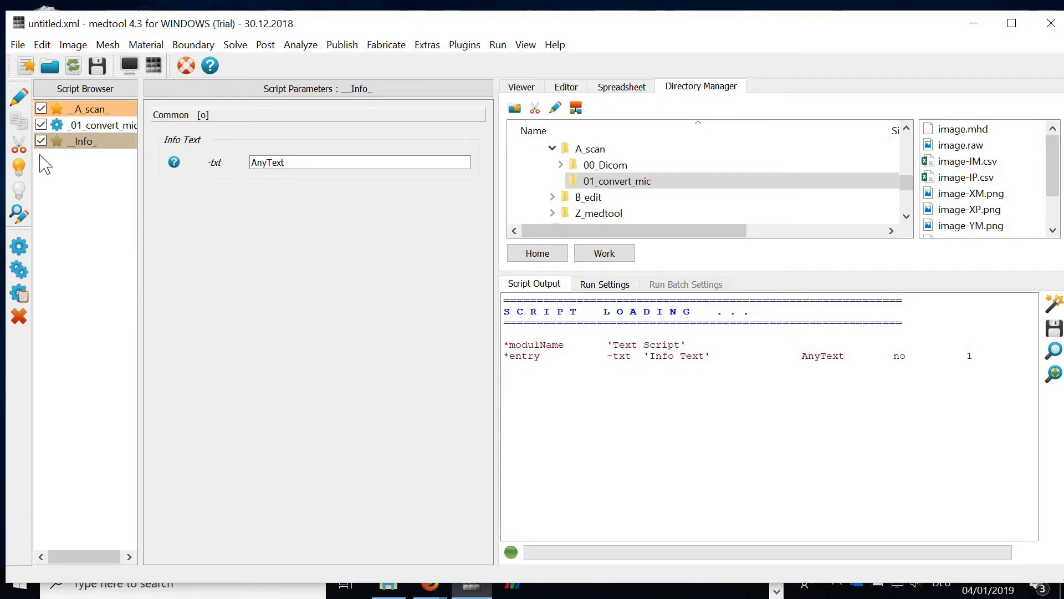
pyautogui.click(16, 96)
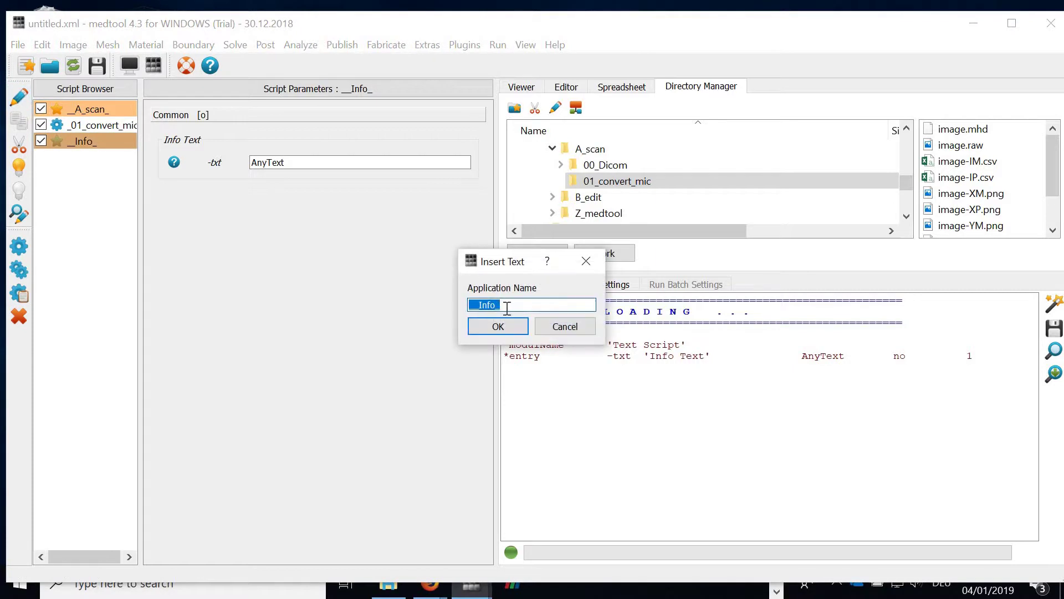
pyautogui.click(514, 304)
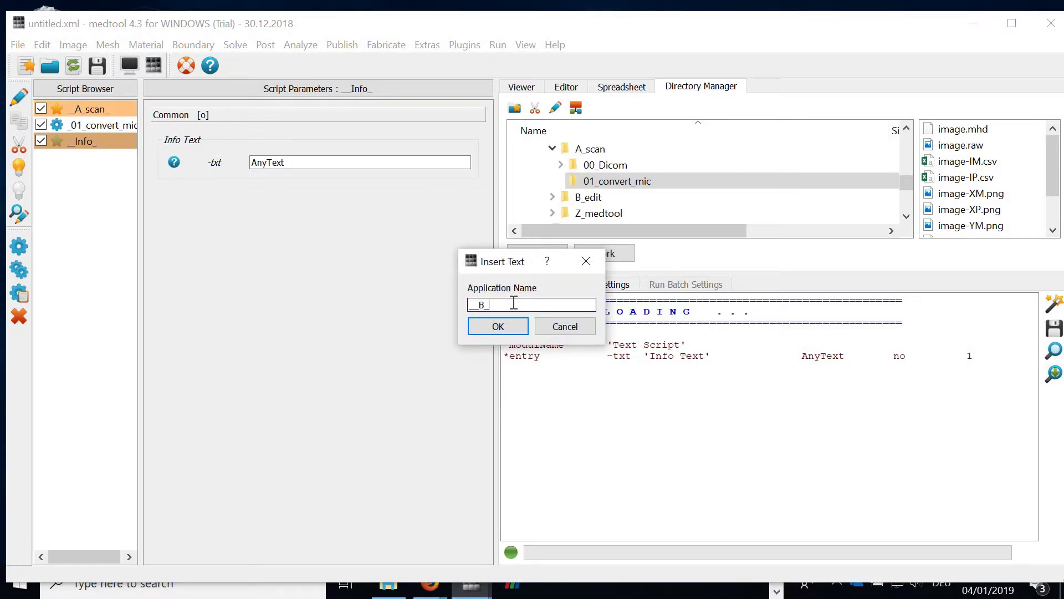
pyautogui.write('B_edit')
pyautogui.click(498, 327)
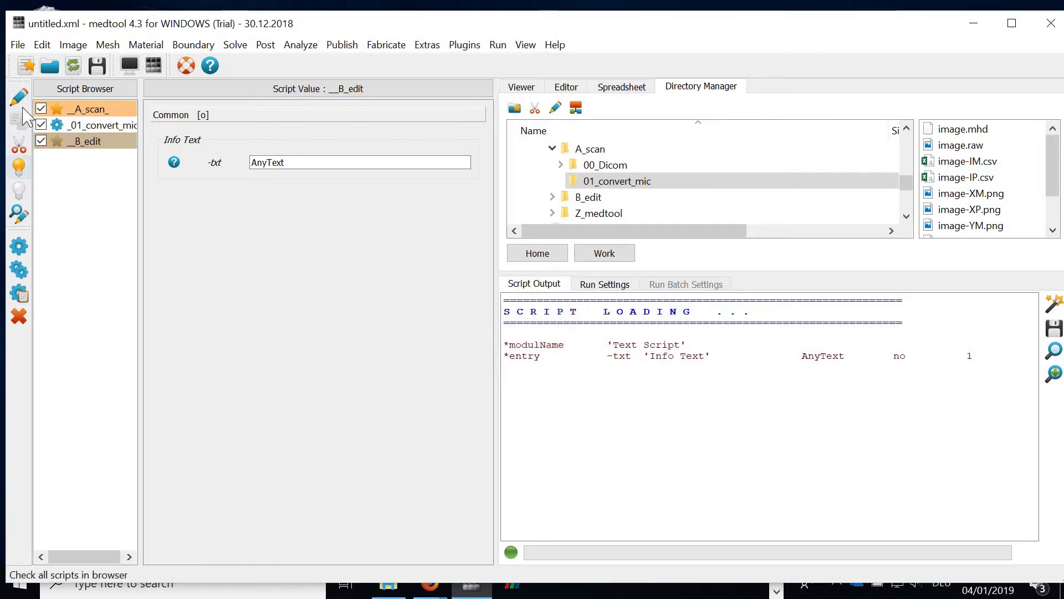
# Expand the empty B_edit folder in the directory tree.
pyautogui.click(42, 45)
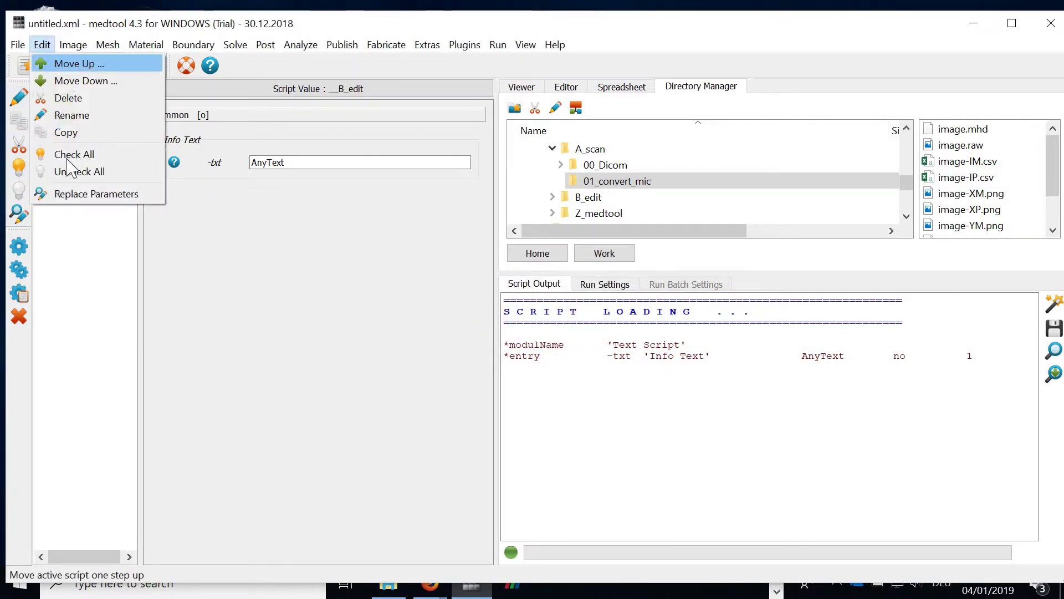
pyautogui.click(85, 222)
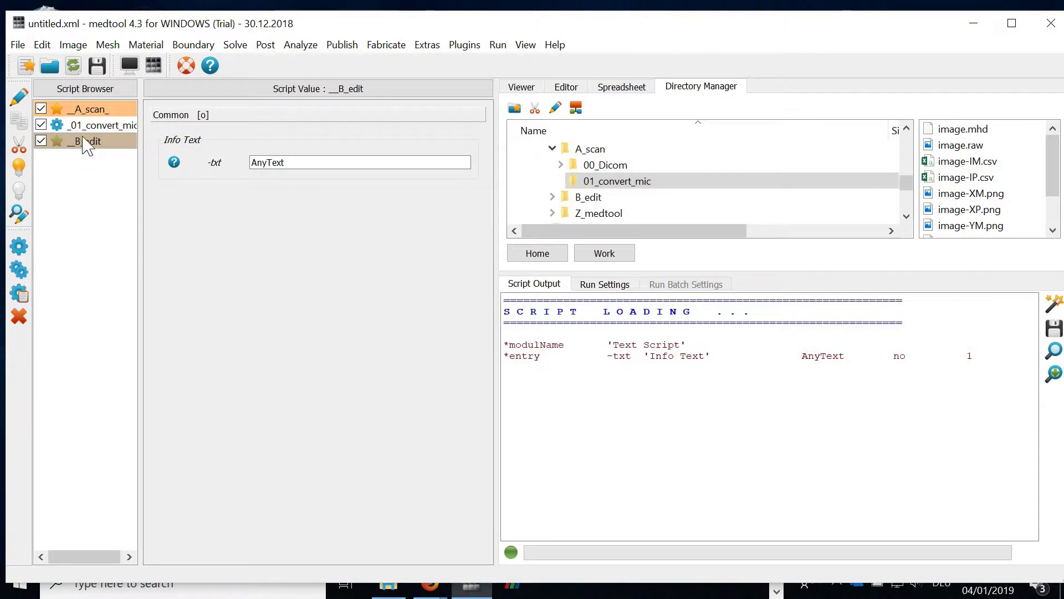
pyautogui.click(553, 198)
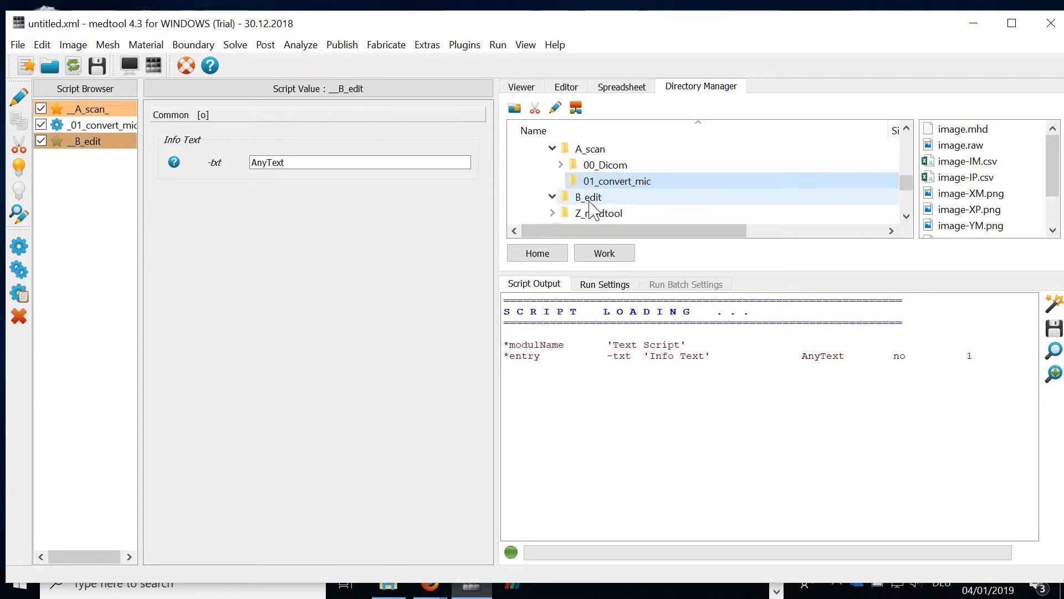
# Add an image Processor script named _01_crop_mic.
pyautogui.click(131, 177)
pyautogui.click(74, 44)
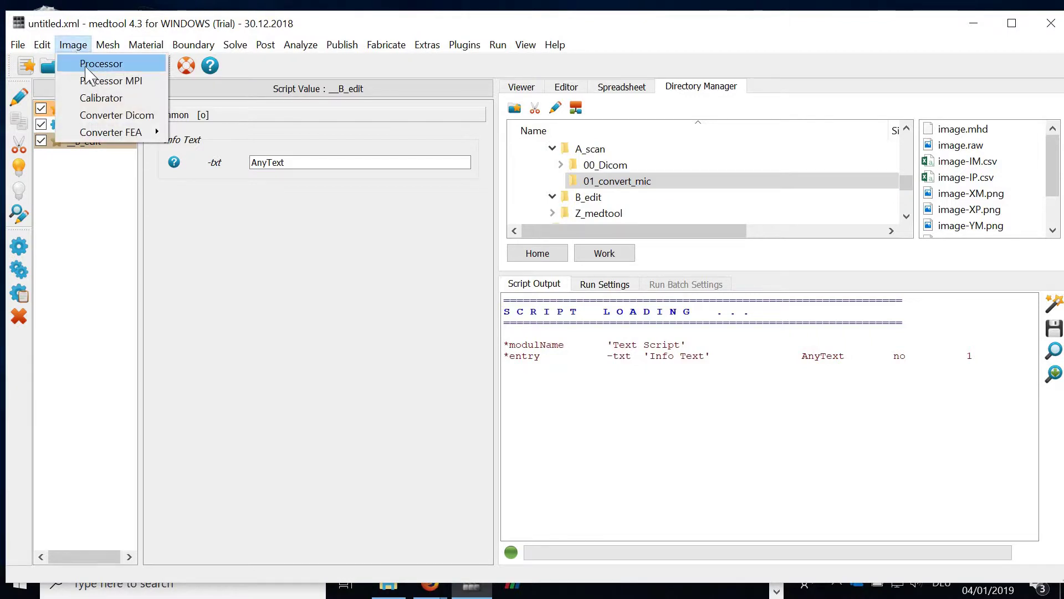
pyautogui.click(87, 67)
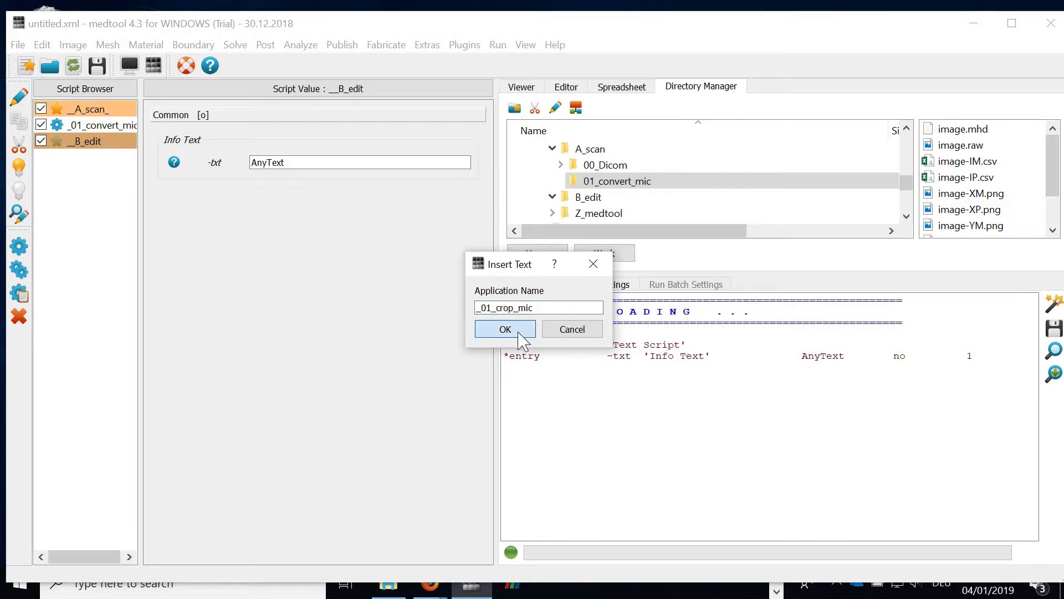
pyautogui.moveTo(535, 308); pyautogui.dragTo(483, 310)
pyautogui.hotkey('ctrl', 'c')
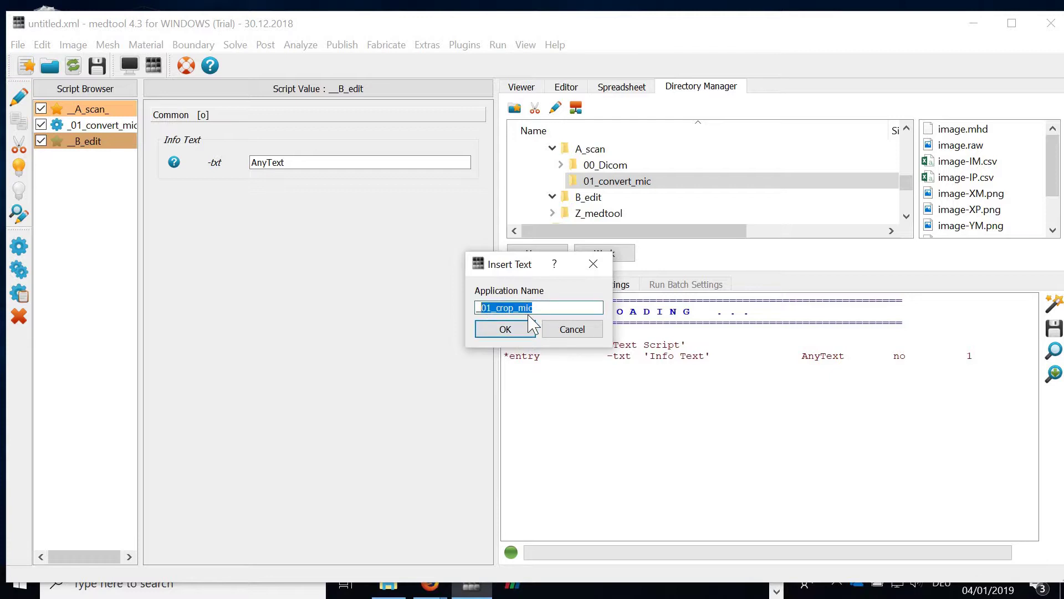
pyautogui.click(490, 328)
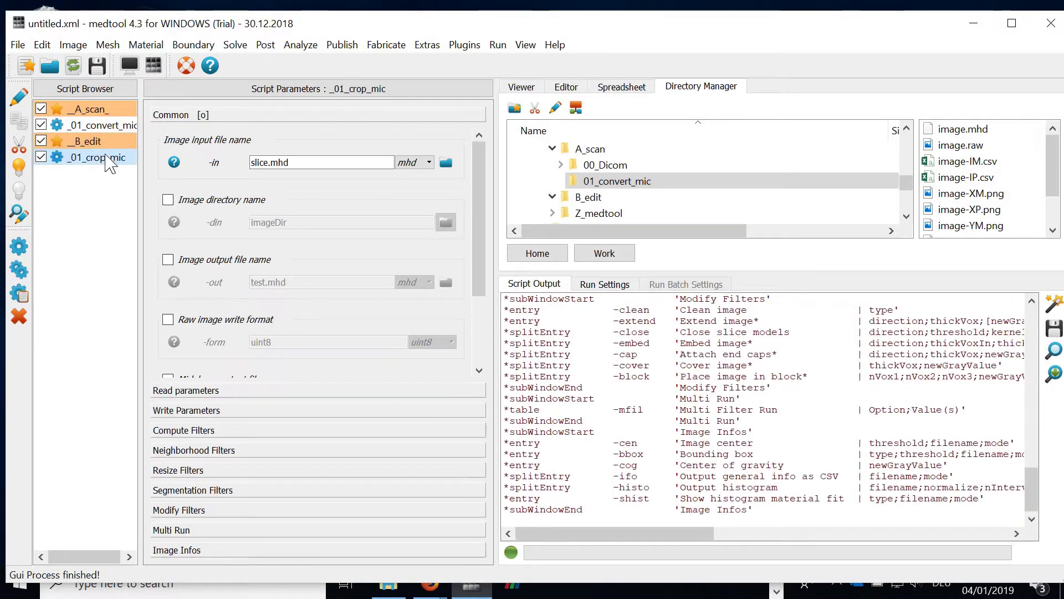
# Create a 01_crop_mic folder inside B_edit and widen the script list.
pyautogui.click(595, 198)
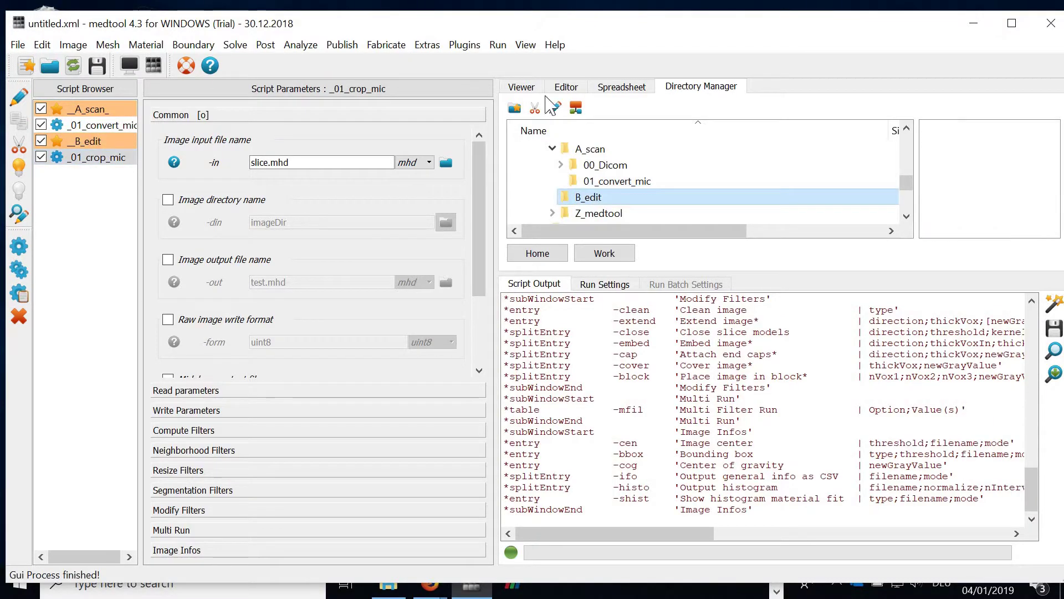
pyautogui.click(514, 107)
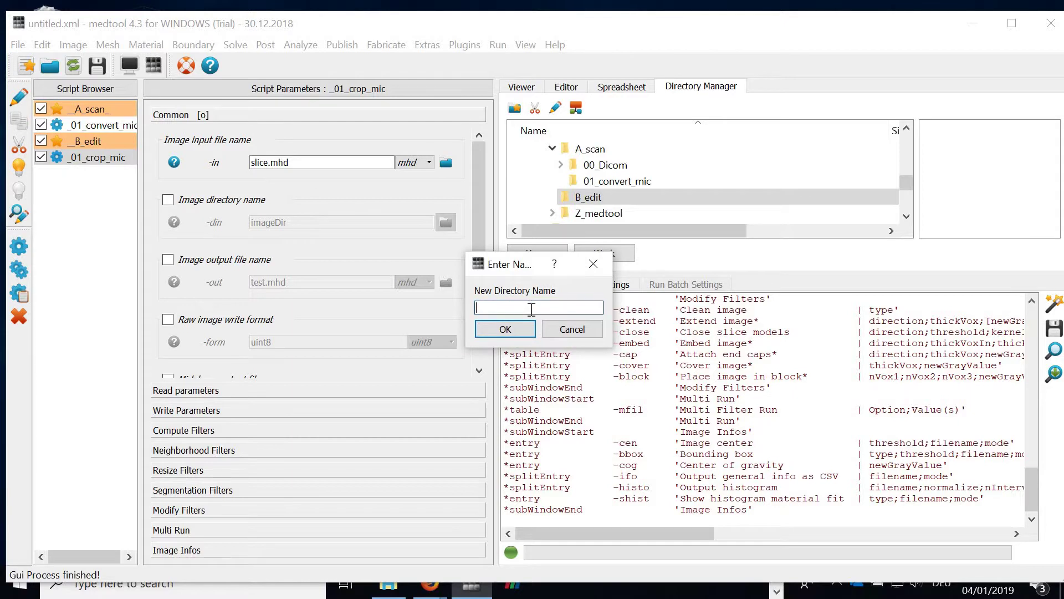
pyautogui.hotkey('ctrl', 'v')
pyautogui.click(505, 329)
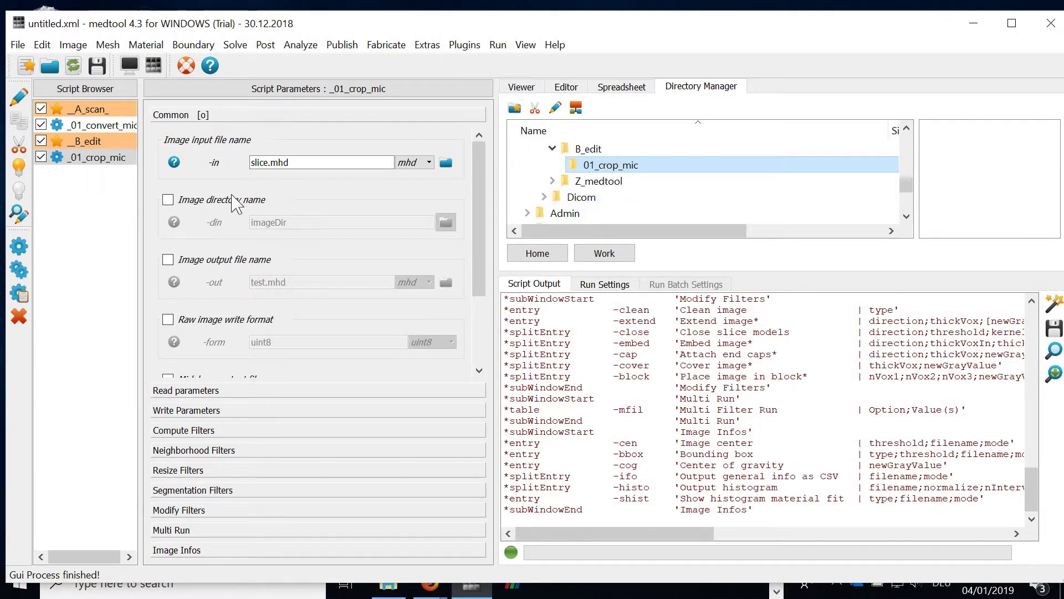
pyautogui.moveTo(140, 255); pyautogui.dragTo(153, 246)
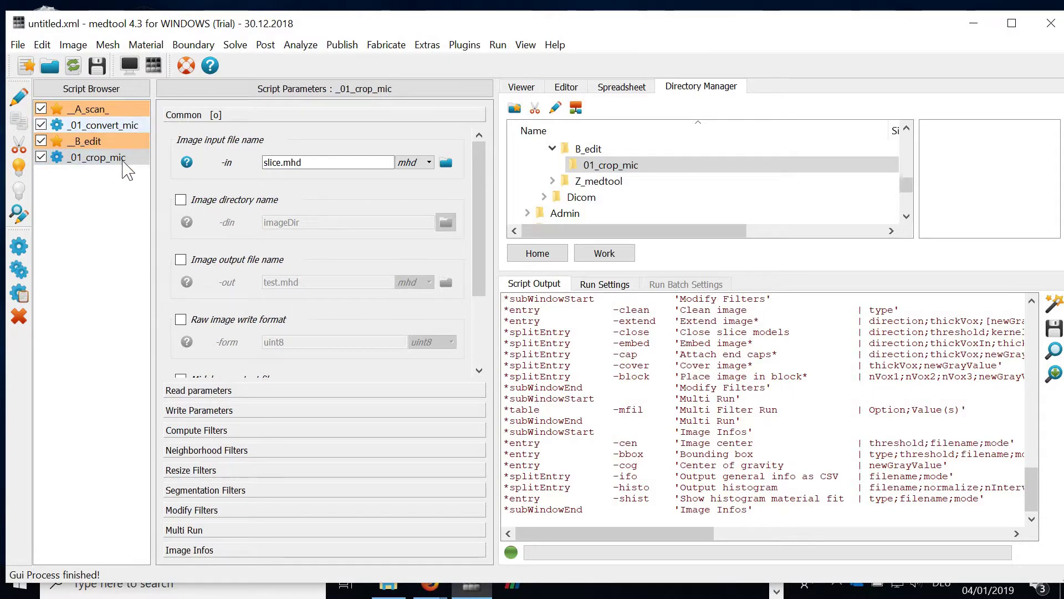
# Set _01_crop_mic's -in to A_scan/01_convert_mic/image.mhd and run it, reporting 260 123 195 voxels.
pyautogui.click(120, 127)
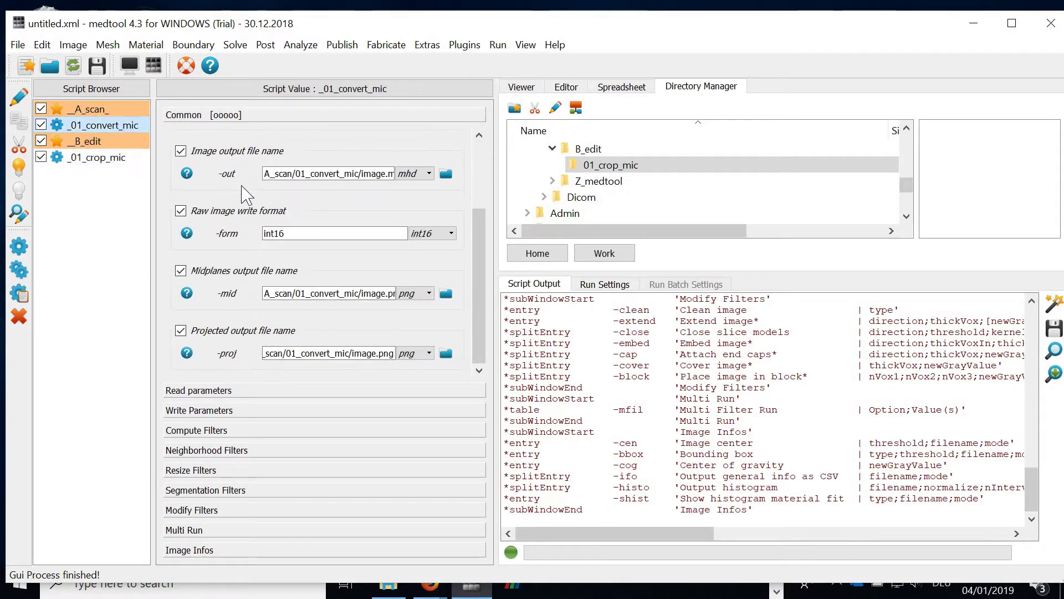
pyautogui.scroll(1, 331, 240)
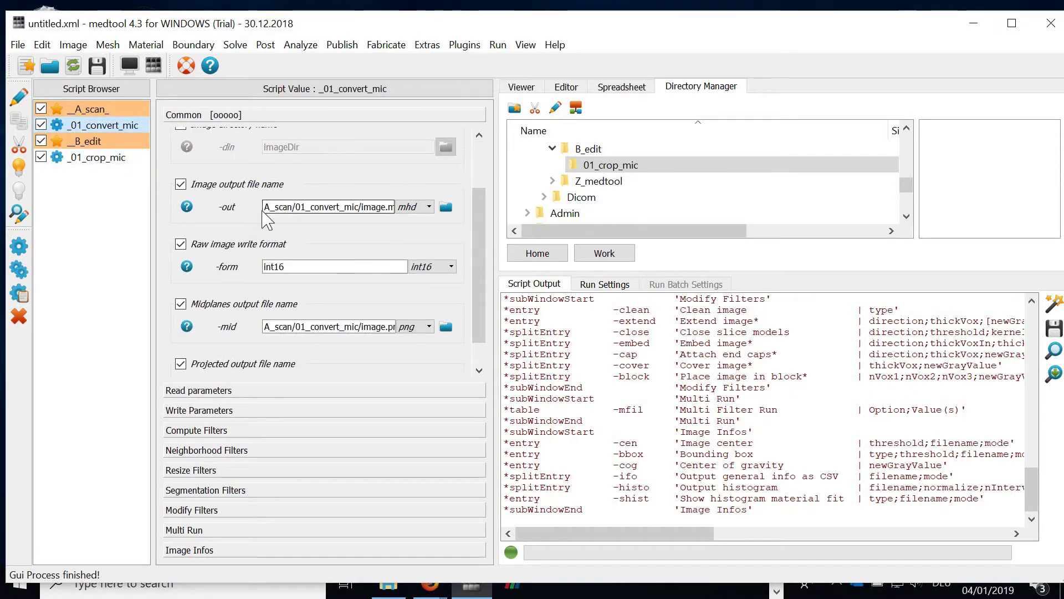
pyautogui.moveTo(268, 208); pyautogui.dragTo(409, 233)
pyautogui.click(123, 158)
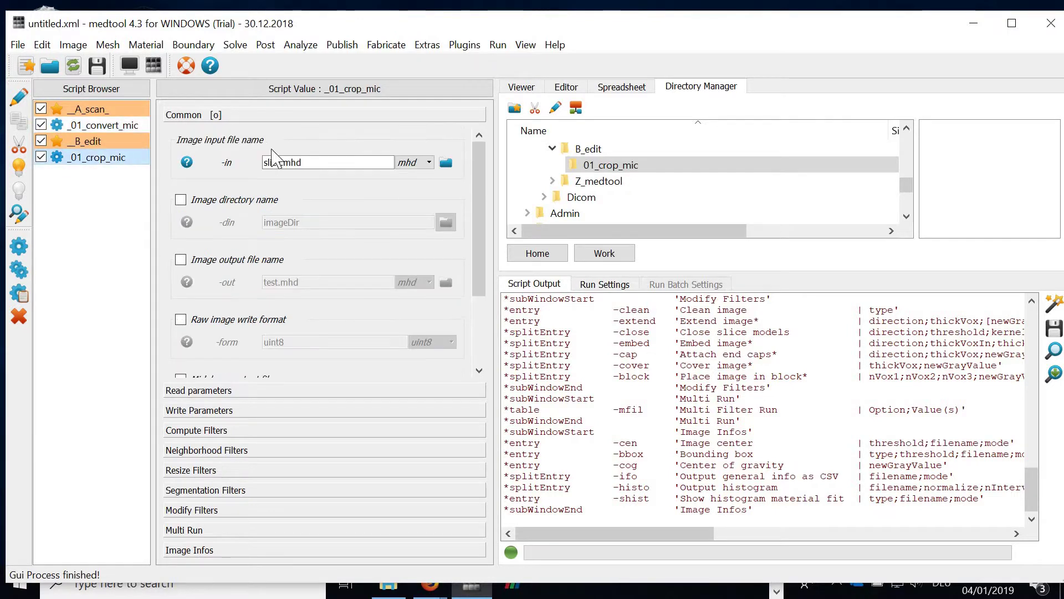
pyautogui.click(273, 164)
pyautogui.press('End')
pyautogui.hotkey('shift', 'Left')
pyautogui.hotkey('shift', 'Left')
pyautogui.hotkey('shift', 'Left')
pyautogui.hotkey('ctrl', 'a')
pyautogui.hotkey('ctrl', 'v')
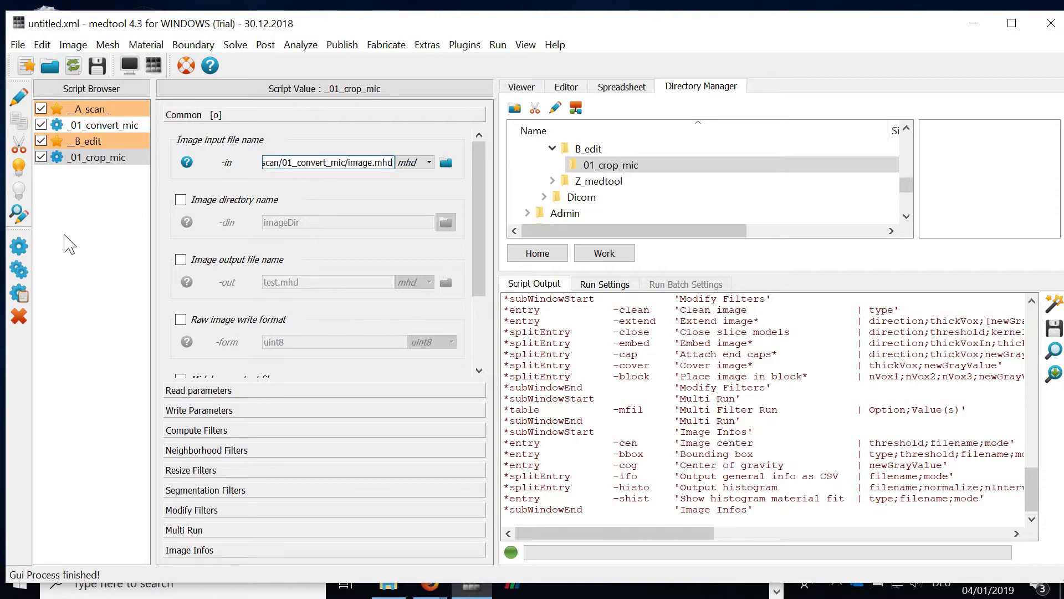
pyautogui.click(21, 248)
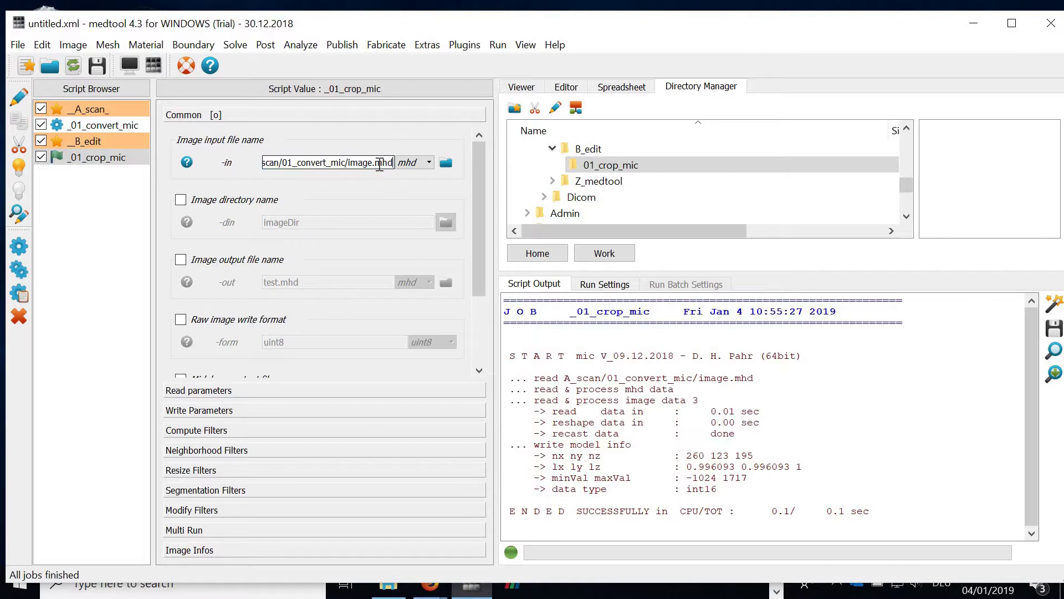
# Enable the image output file and save it as B_edit/01_crop_mic/image.mhd.
pyautogui.click(256, 261)
pyautogui.click(446, 284)
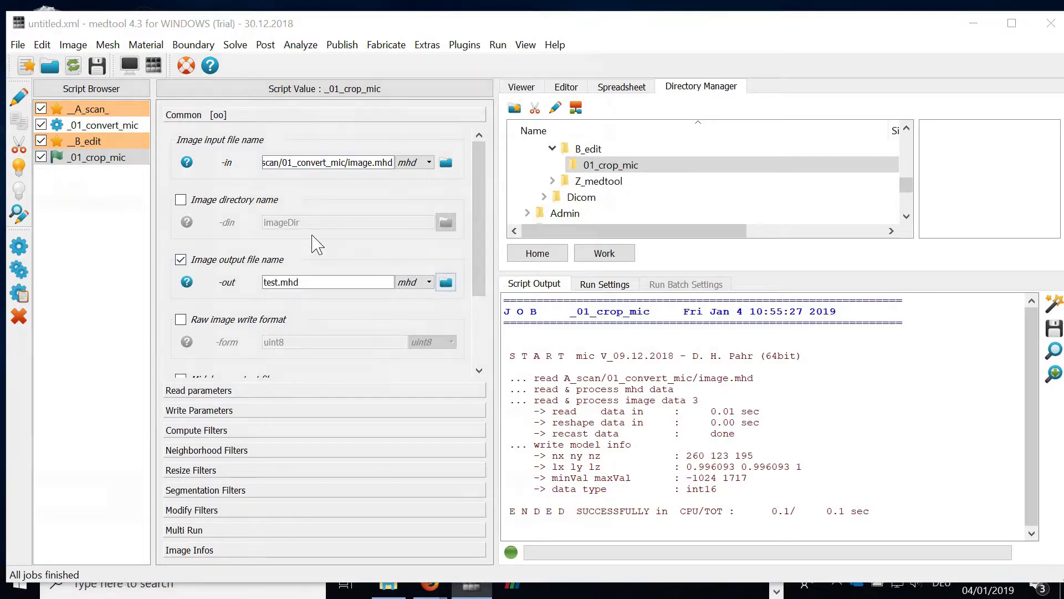
pyautogui.doubleClick(269, 171)
pyautogui.doubleClick(269, 161)
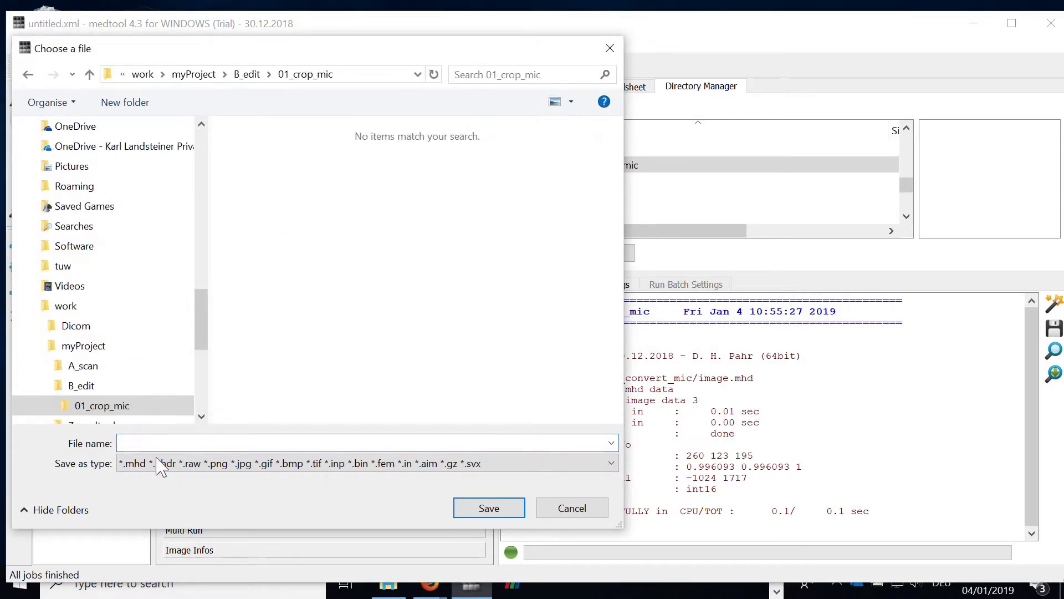
pyautogui.click(152, 443)
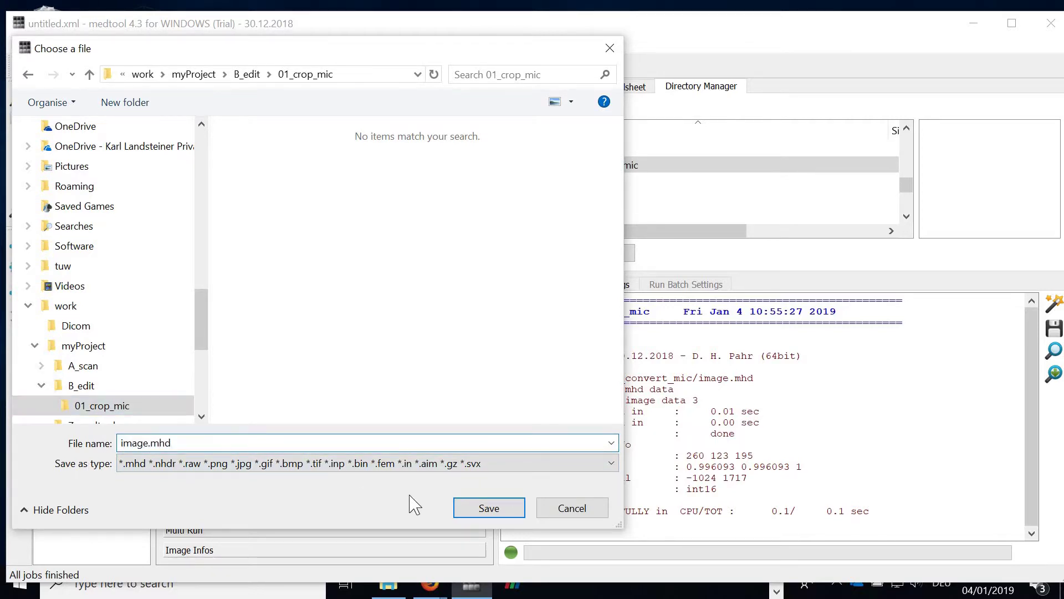
pyautogui.click(486, 517)
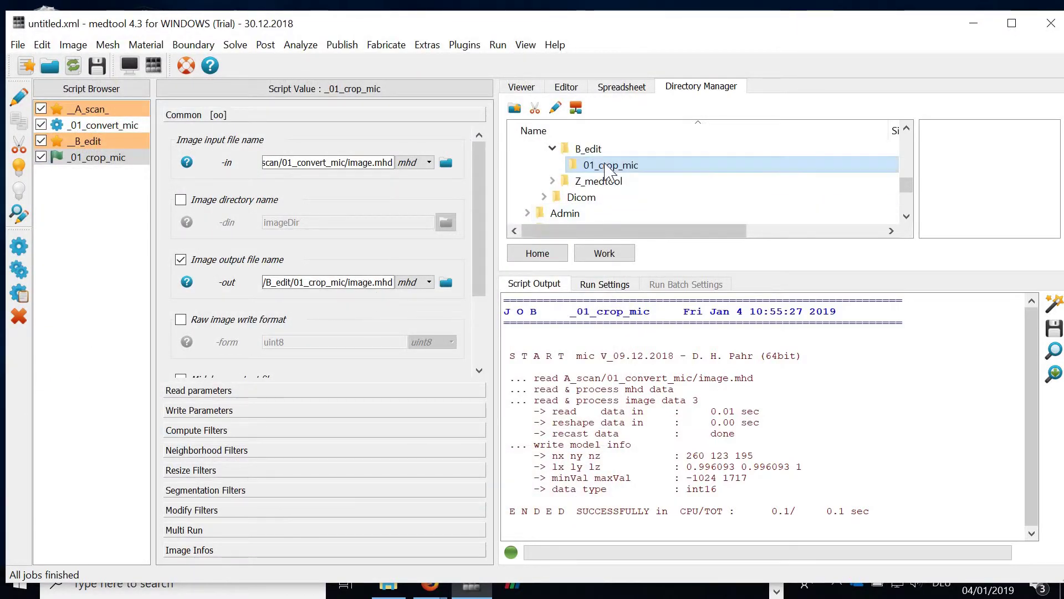
# Strip the absolute prefix from the -out path, check the input and output paths, and rerun the crop script.
pyautogui.scroll(1, 610, 172)
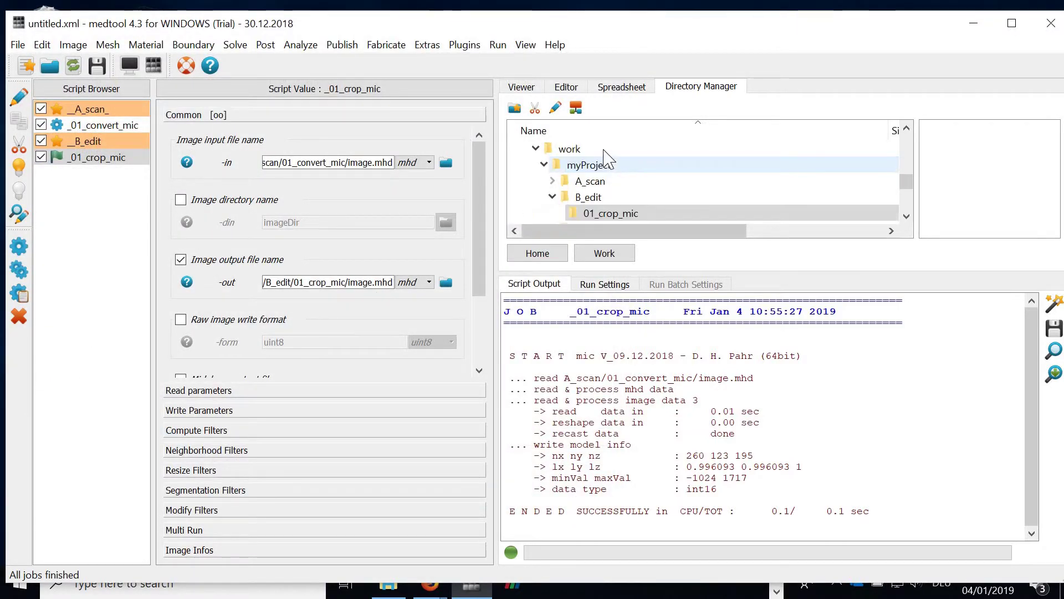
pyautogui.click(270, 283)
pyautogui.moveTo(266, 284); pyautogui.dragTo(236, 294)
pyautogui.press('BackSpace')
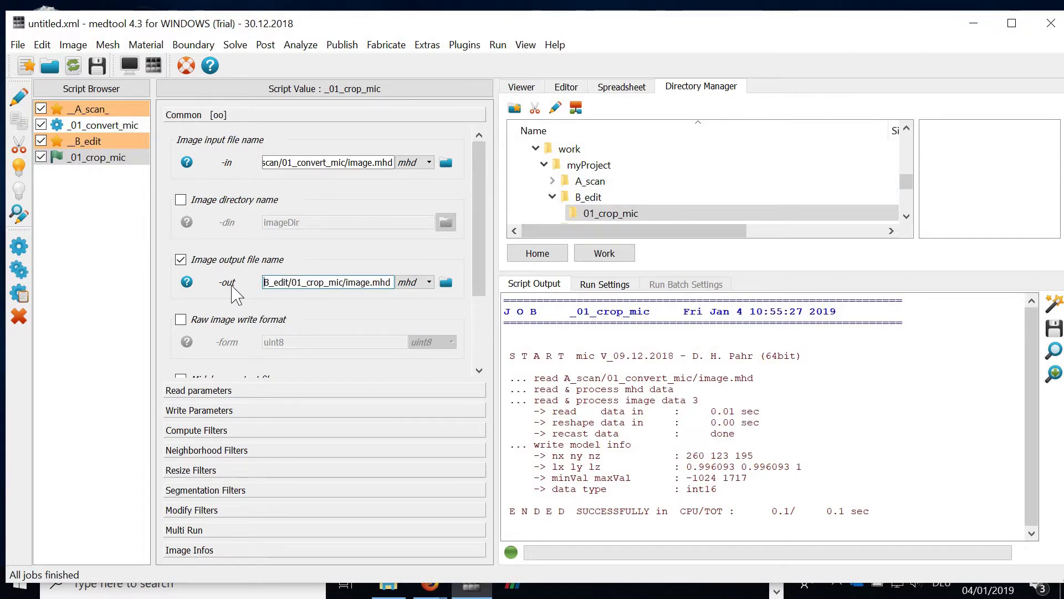
pyautogui.click(311, 163)
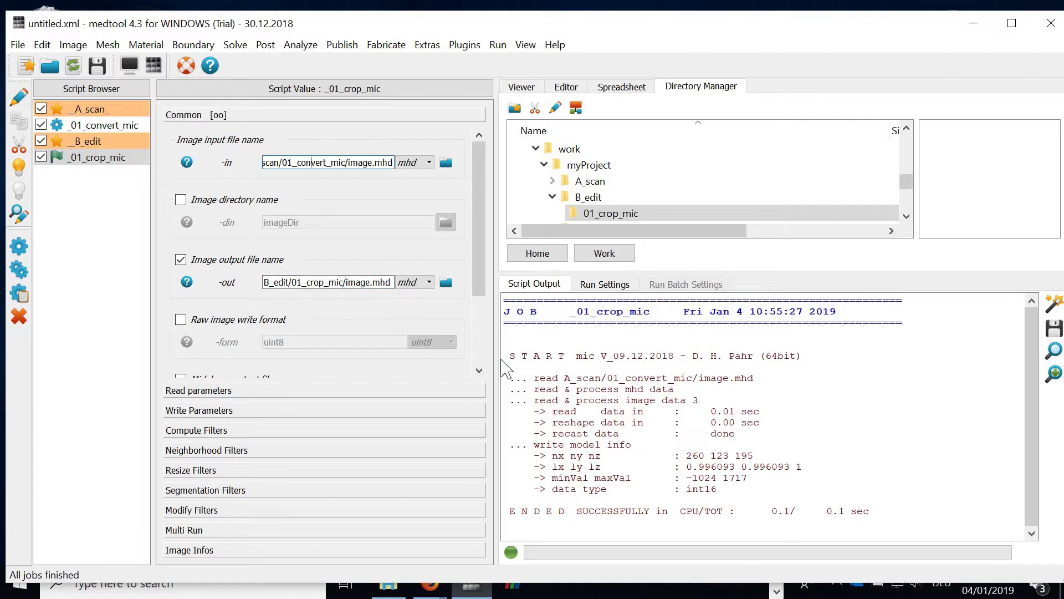
pyautogui.click(592, 286)
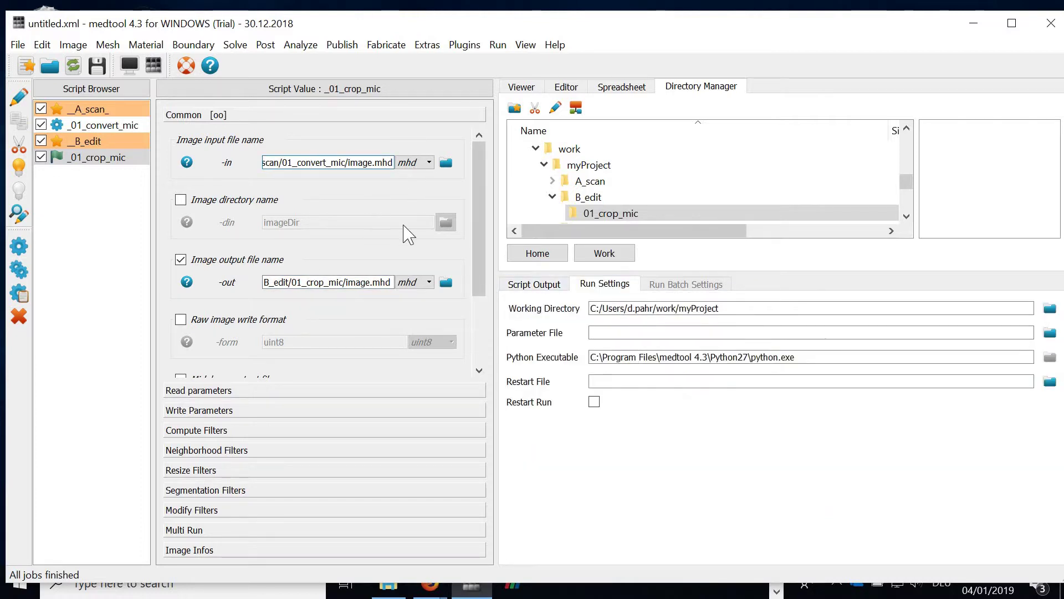
pyautogui.click(335, 280)
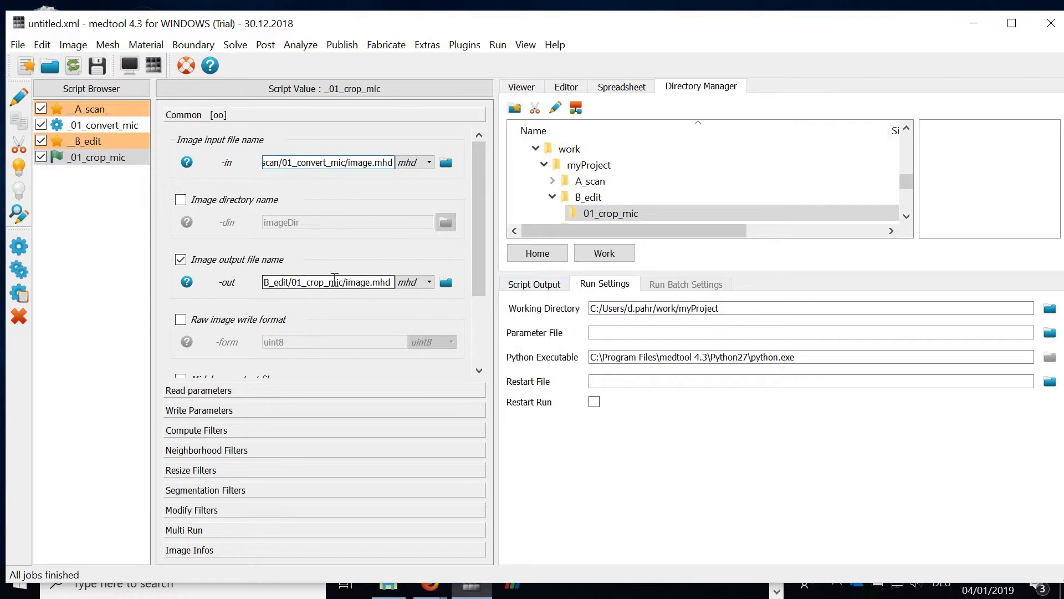
pyautogui.click(19, 246)
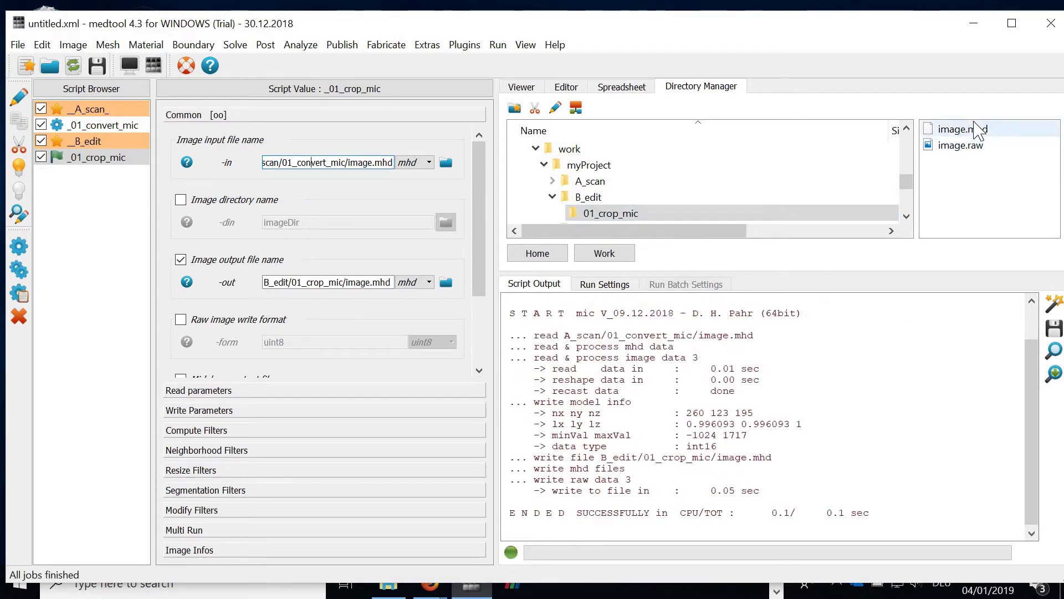
# Turn on midplane output and set the raw image data type to int16.
pyautogui.scroll(-1, 297, 275)
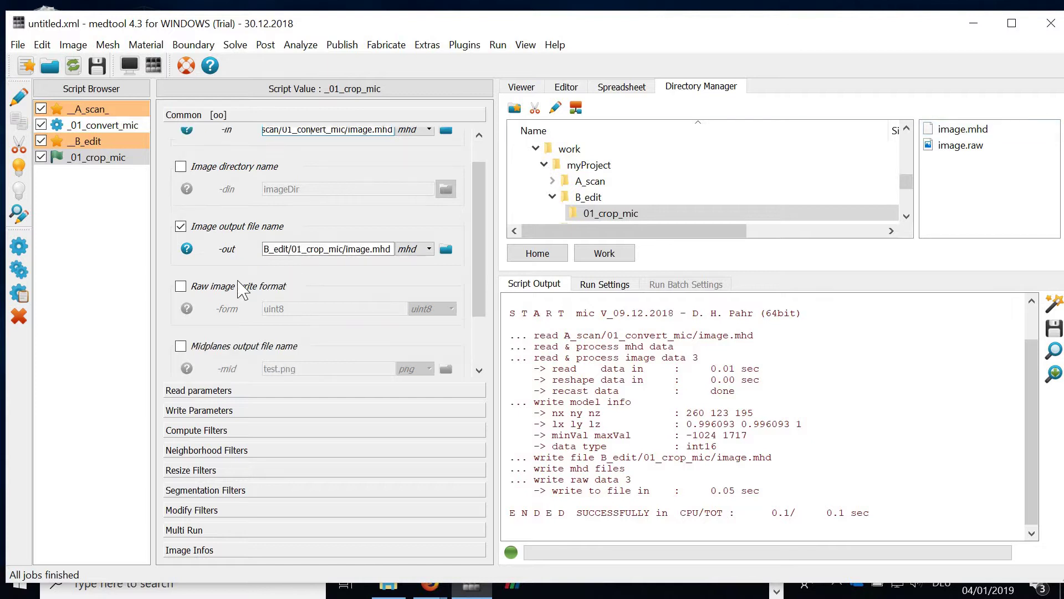
pyautogui.click(220, 344)
pyautogui.scroll(-1, 278, 304)
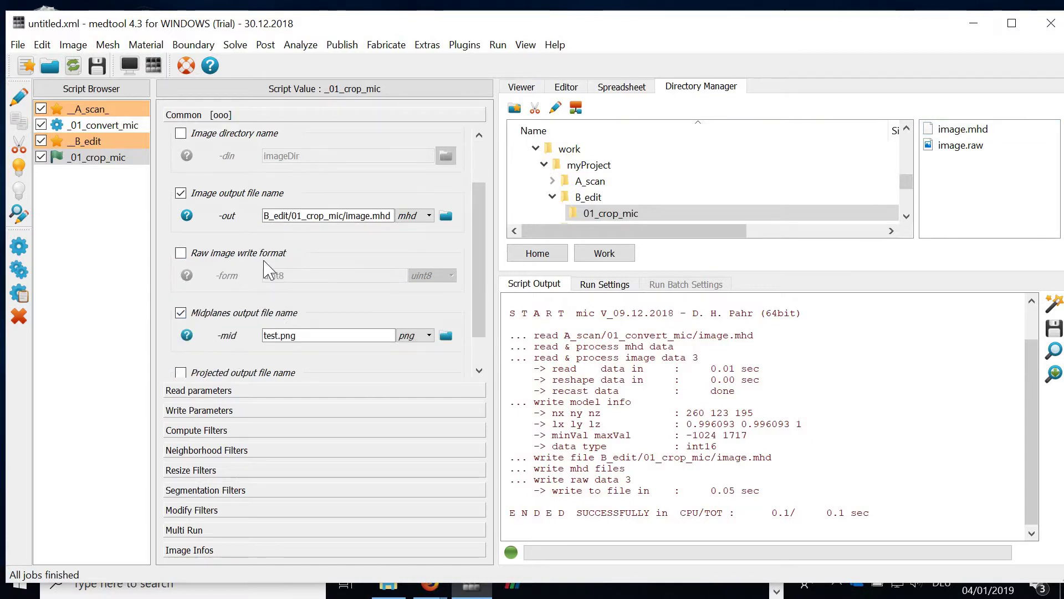
pyautogui.click(432, 280)
pyautogui.click(431, 277)
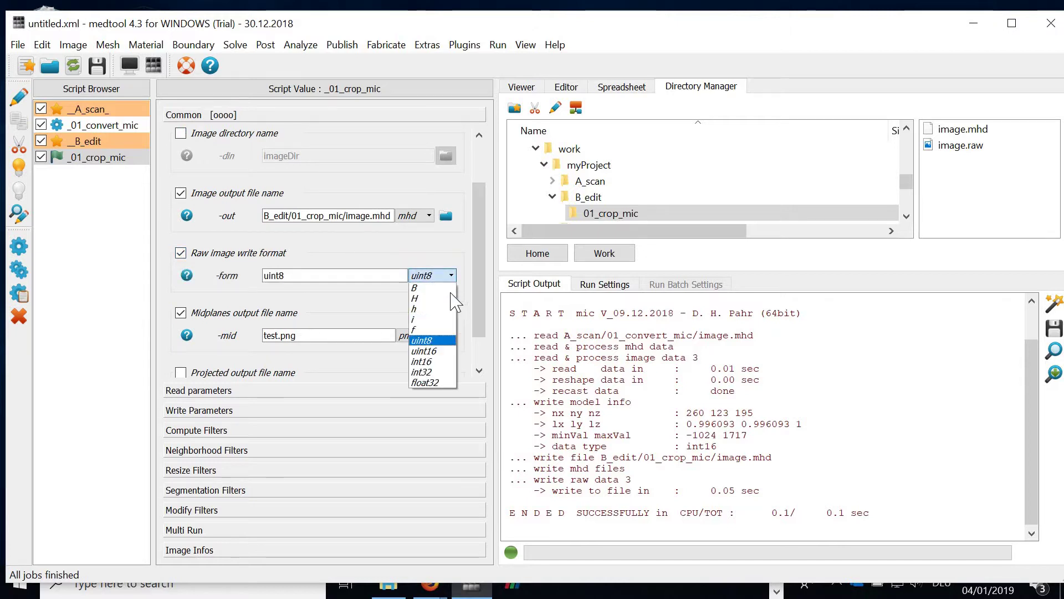
pyautogui.click(425, 359)
# Set the midplanes file name to the copied output path with a .png extension.
pyautogui.scroll(-1, 333, 309)
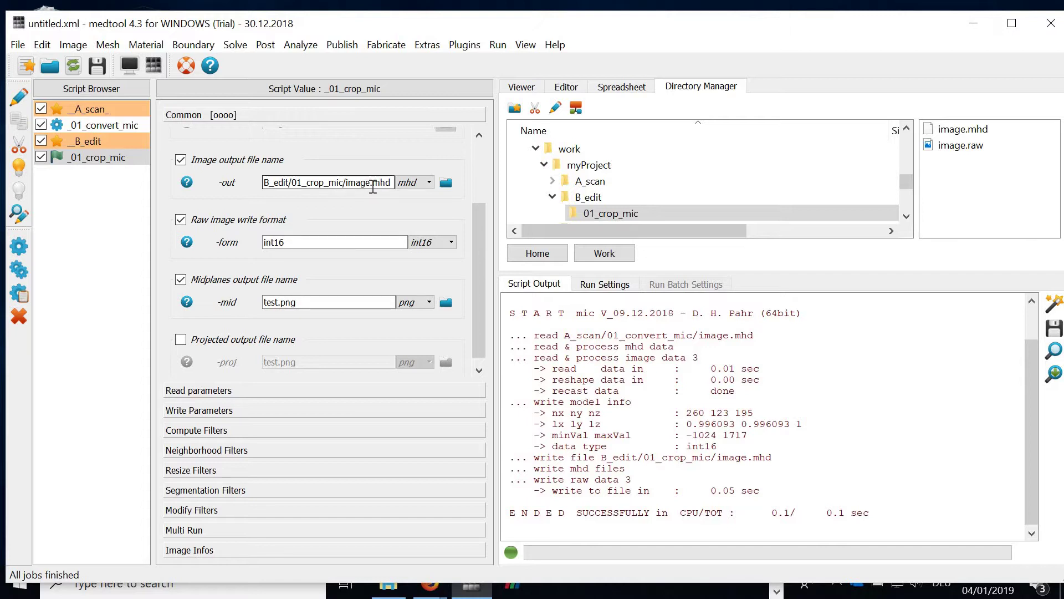
pyautogui.moveTo(391, 182); pyautogui.dragTo(244, 188)
pyautogui.hotkey('ctrl', 'c')
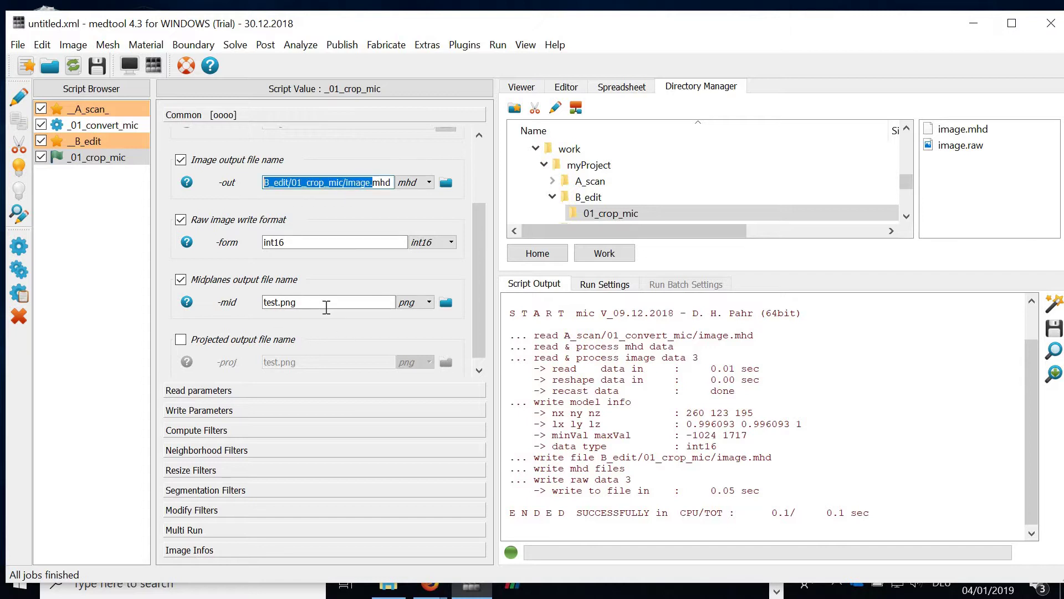
pyautogui.moveTo(326, 302); pyautogui.dragTo(220, 313)
pyautogui.hotkey('ctrl', 'v')
pyautogui.press('BackSpace')
pyautogui.press('BackSpace')
pyautogui.press('BackSpace')
pyautogui.write('png')
# Enable the projected output as image.png, switch midplane output back off, and rerun _01_crop_mic.
pyautogui.click(278, 340)
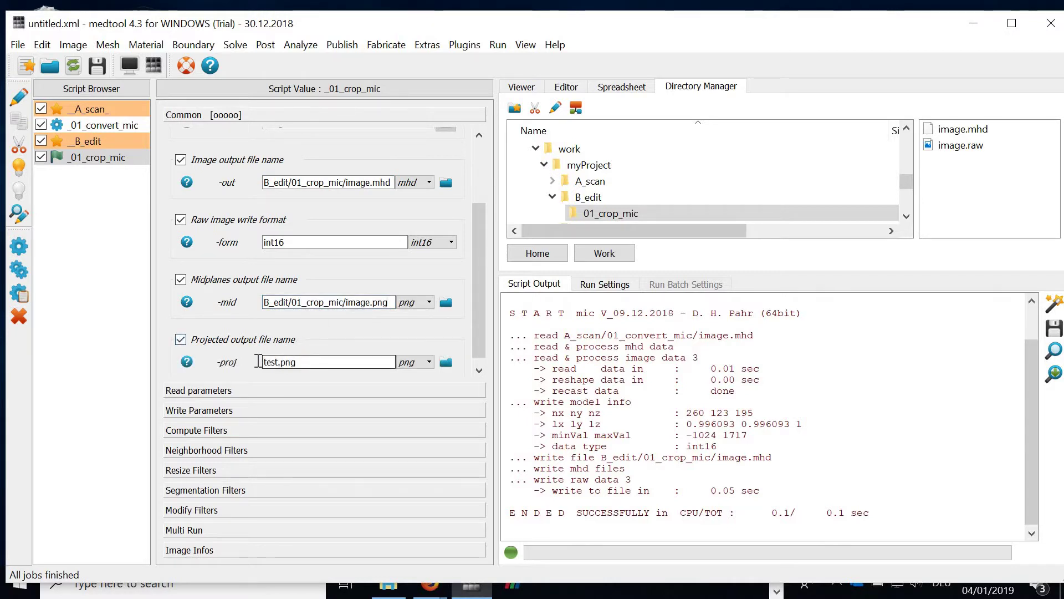
pyautogui.moveTo(258, 361); pyautogui.dragTo(343, 361)
pyautogui.write('B_edit/01_crop_mic/image.')
pyautogui.write('png')
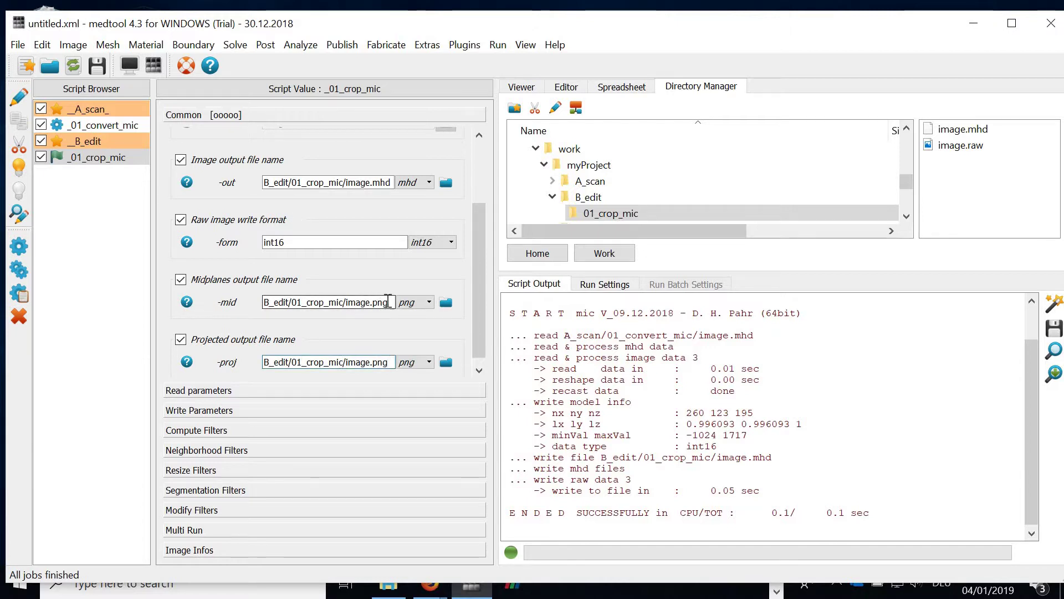
pyautogui.click(311, 280)
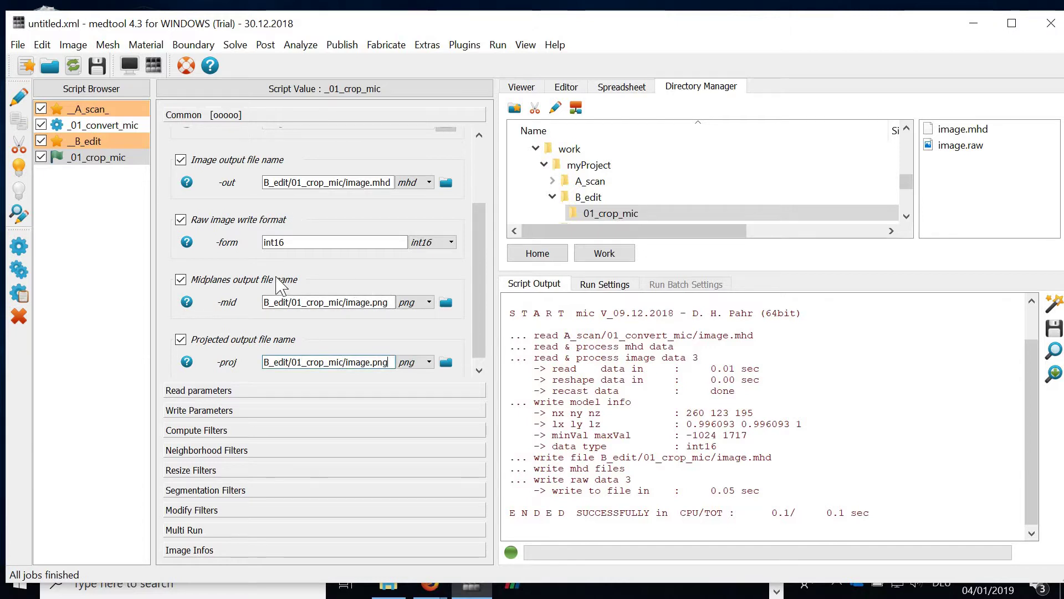
pyautogui.click(20, 250)
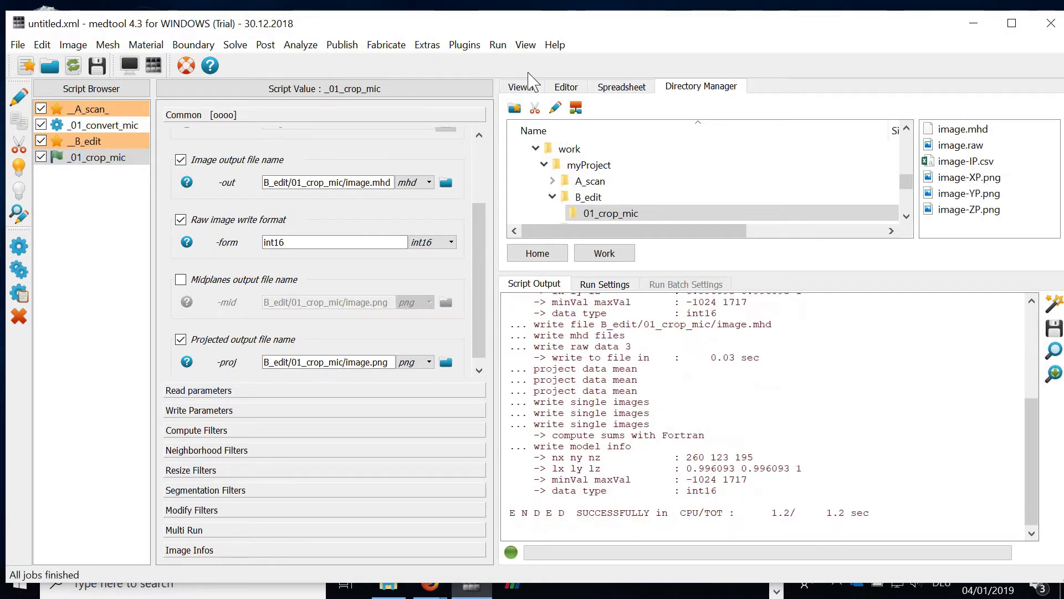
# Load B_edit/01_crop_mic/image-YP.png into the Viewer.
pyautogui.click(524, 90)
pyautogui.click(515, 108)
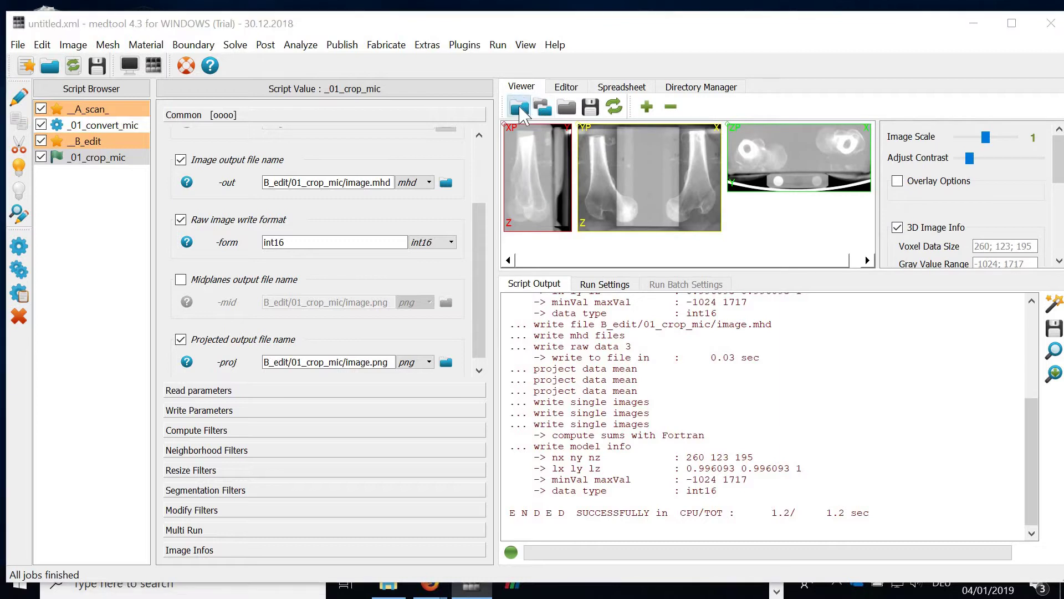
pyautogui.doubleClick(185, 173)
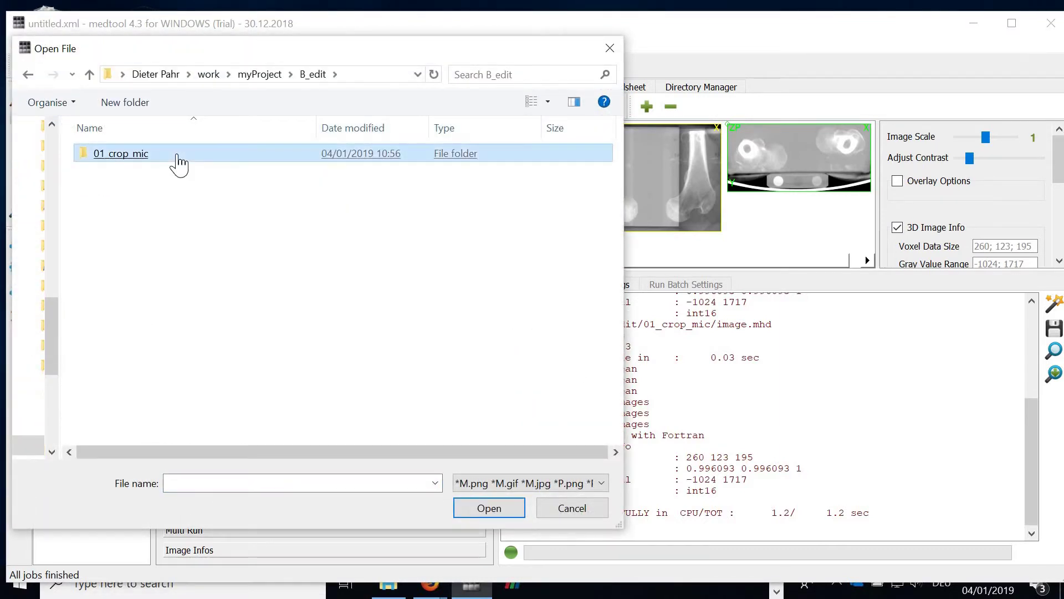
pyautogui.doubleClick(178, 155)
pyautogui.doubleClick(203, 183)
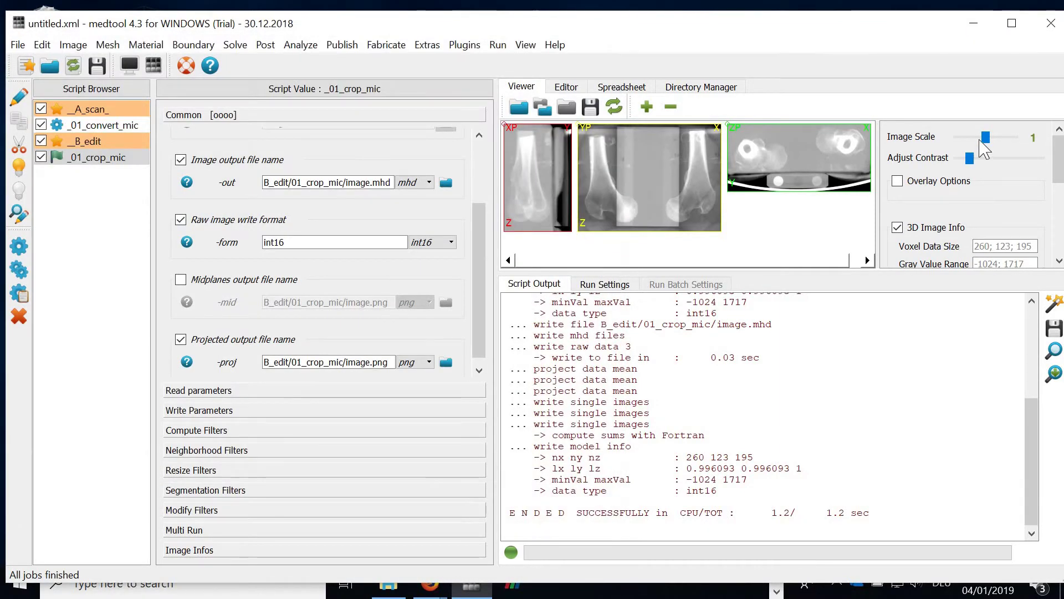
# Lower the preview contrast, enlarge the viewing area, and enable ROI Selection.
pyautogui.moveTo(971, 160); pyautogui.dragTo(958, 159)
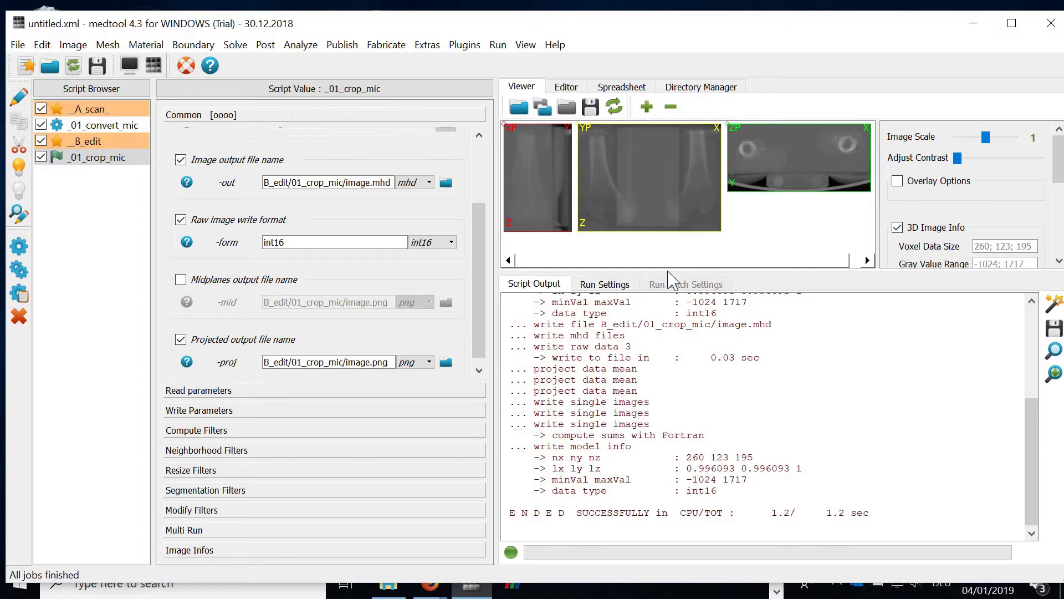
pyautogui.moveTo(669, 272); pyautogui.dragTo(650, 424)
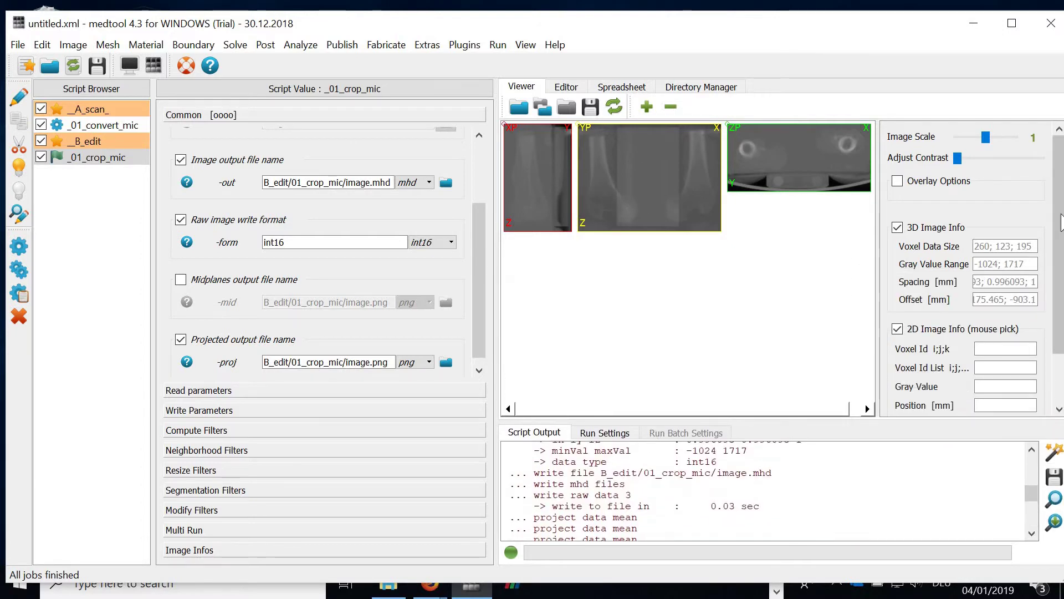
pyautogui.moveTo(1061, 260); pyautogui.dragTo(1061, 309)
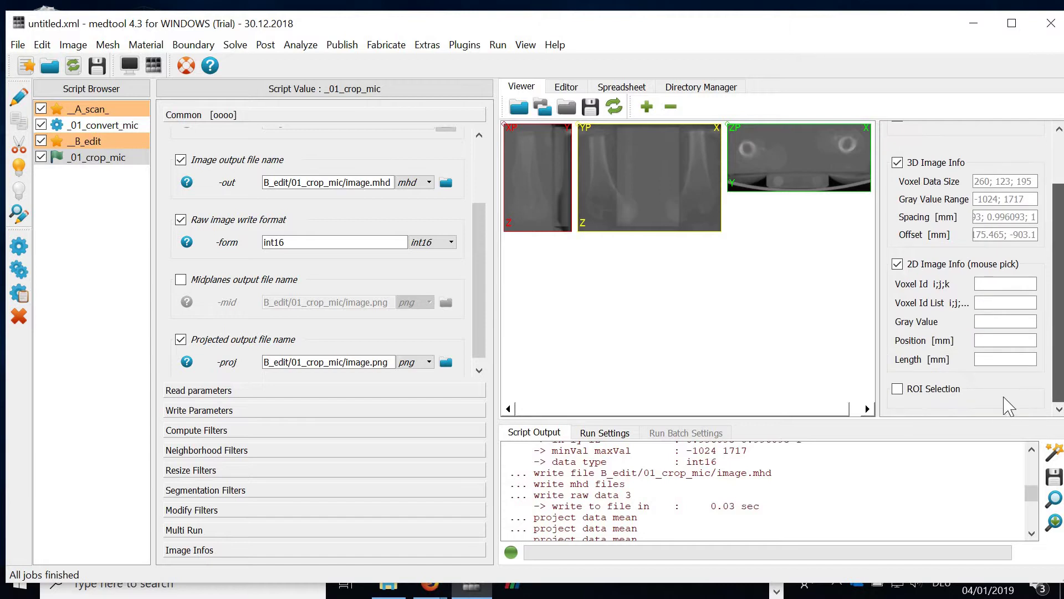
pyautogui.click(898, 388)
pyautogui.scroll(-4, 898, 394)
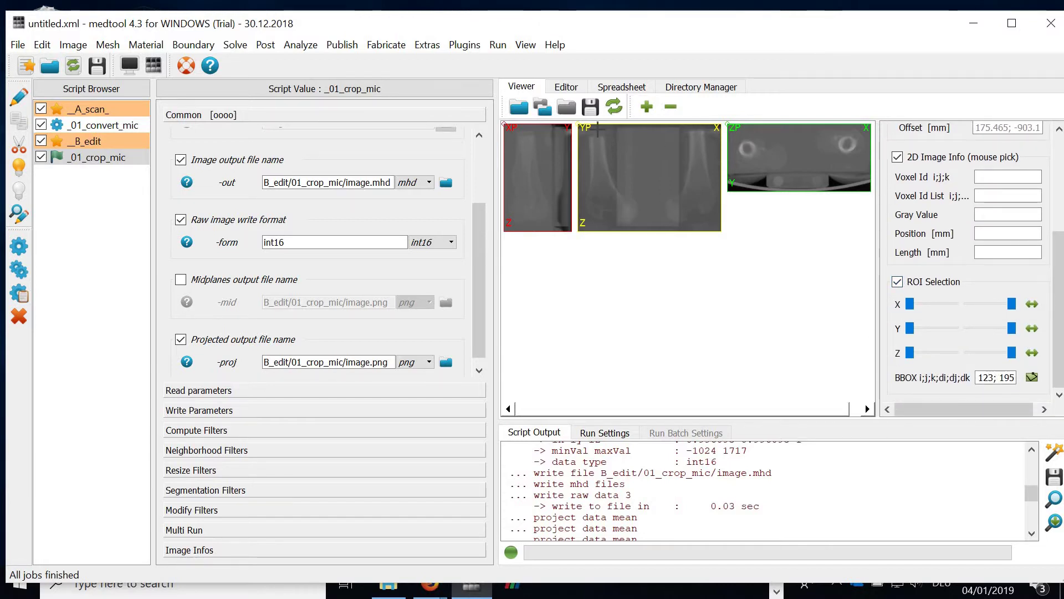
# Outline the femur in the YP projection and apply it as the bounding box.
pyautogui.click(586, 138)
pyautogui.click(588, 162)
pyautogui.click(583, 191)
pyautogui.click(587, 224)
pyautogui.click(640, 224)
pyautogui.click(644, 204)
pyautogui.click(628, 187)
pyautogui.click(610, 162)
pyautogui.click(607, 139)
pyautogui.click(603, 135)
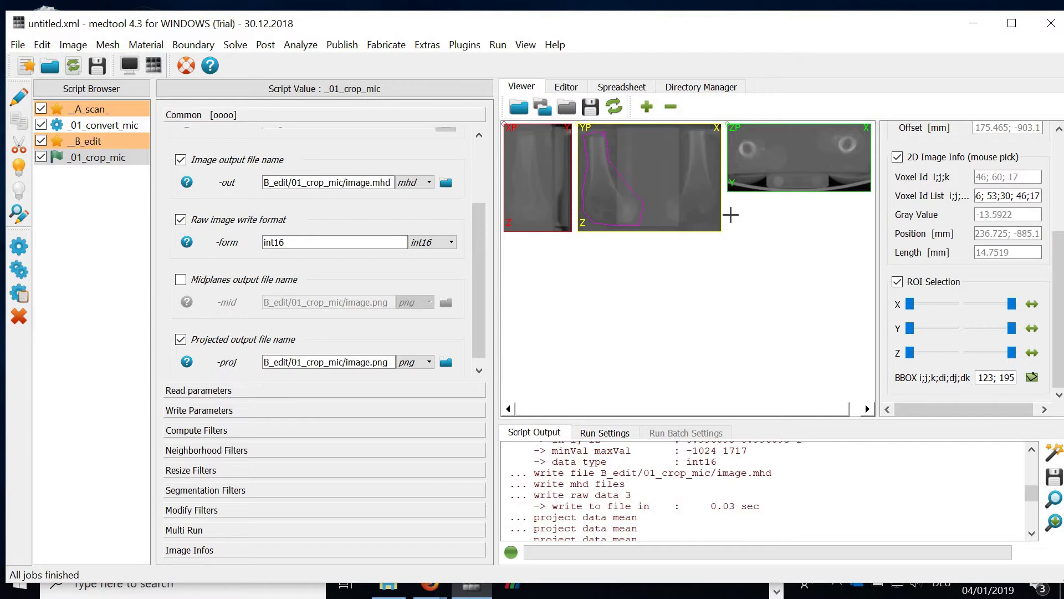
pyautogui.click(1033, 378)
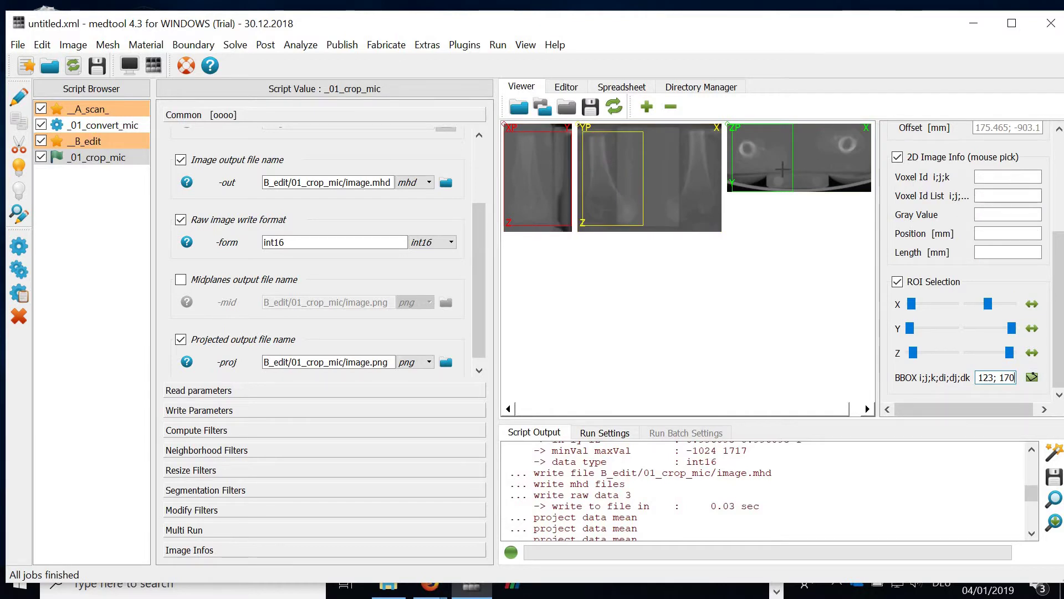
# Trace the bone cross-section in the zoomed ZP view, apply it to the BBOX, and tighten the Y range.
pyautogui.click(647, 106)
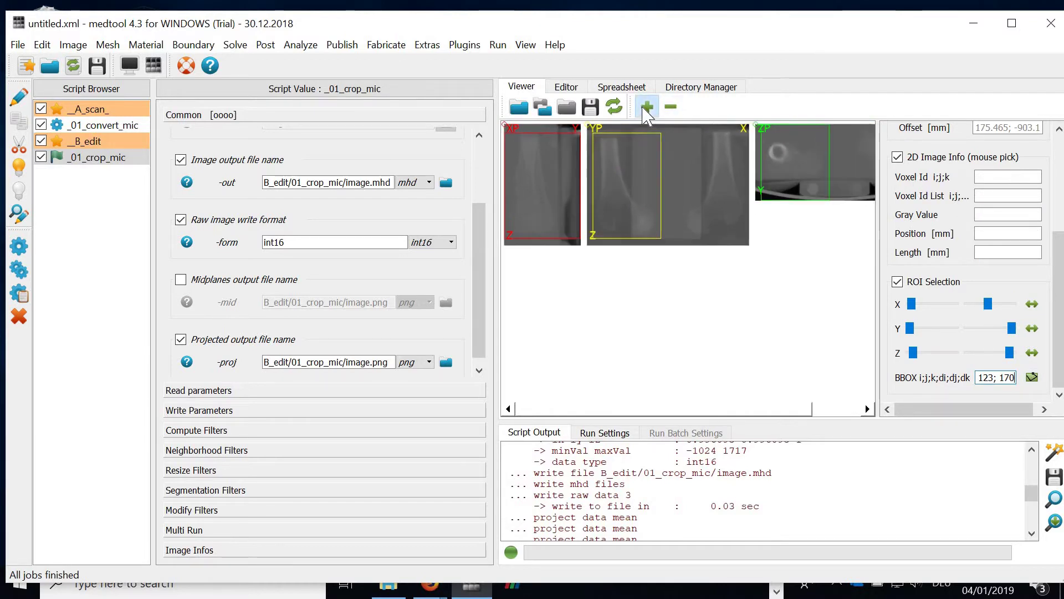
pyautogui.click(647, 107)
pyautogui.hscroll(3, 720, 217)
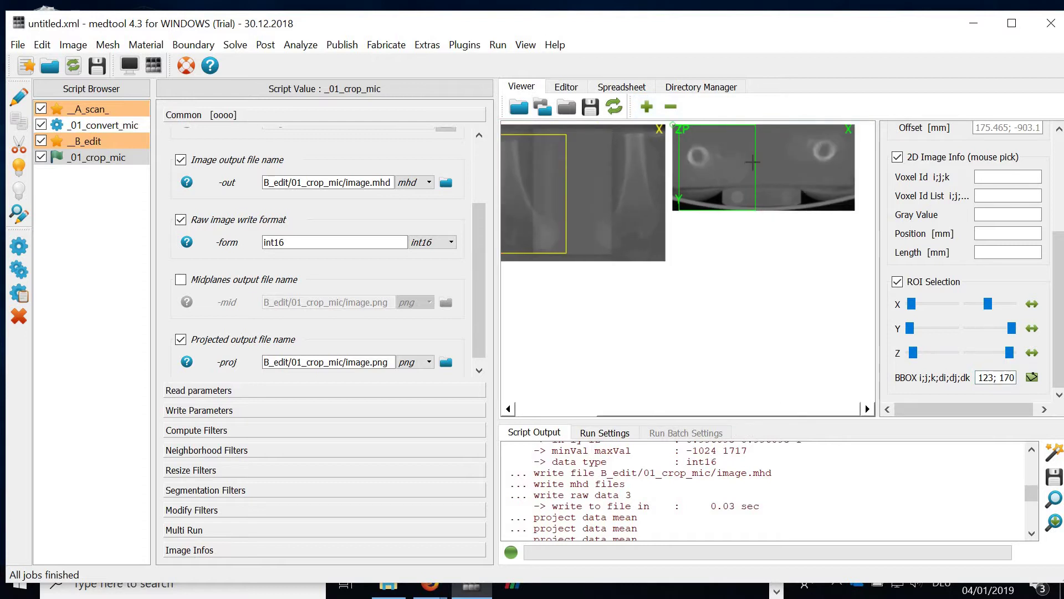
pyautogui.moveTo(753, 154)
pyautogui.mouseDown()
pyautogui.moveTo(723, 137)
pyautogui.moveTo(694, 137)
pyautogui.moveTo(678, 176)
pyautogui.moveTo(751, 190)
pyautogui.moveTo(755, 164)
pyautogui.mouseUp()
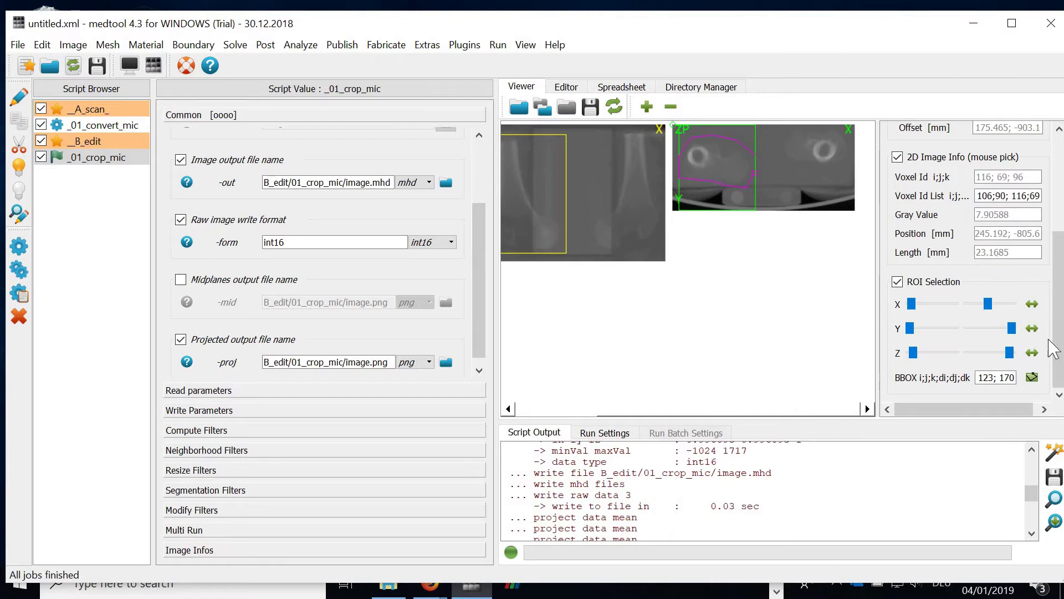
pyautogui.click(1033, 379)
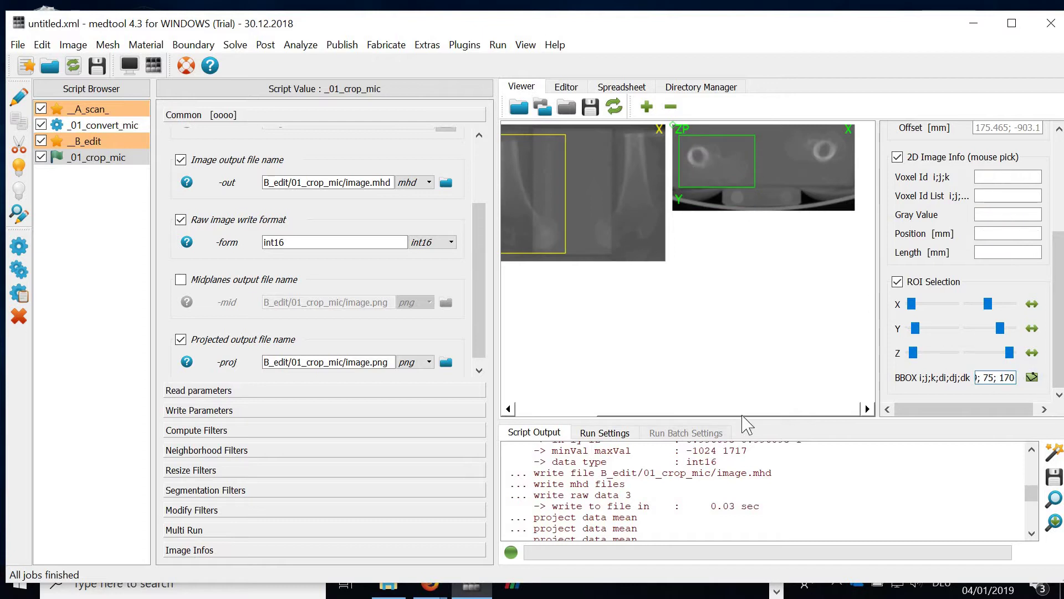
pyautogui.hscroll(-3, 644, 396)
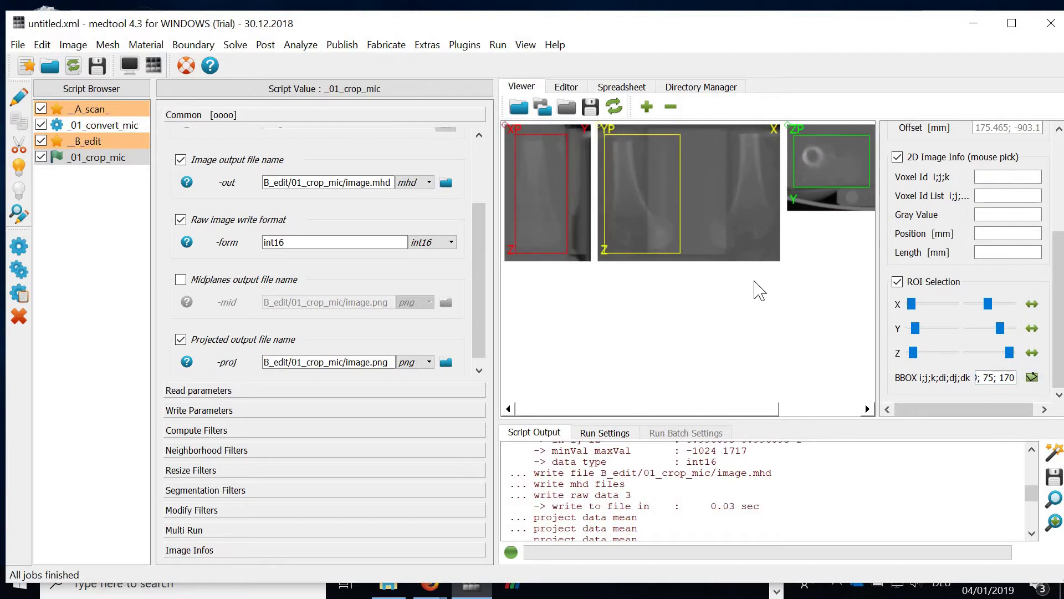
pyautogui.moveTo(1002, 327); pyautogui.dragTo(1009, 357)
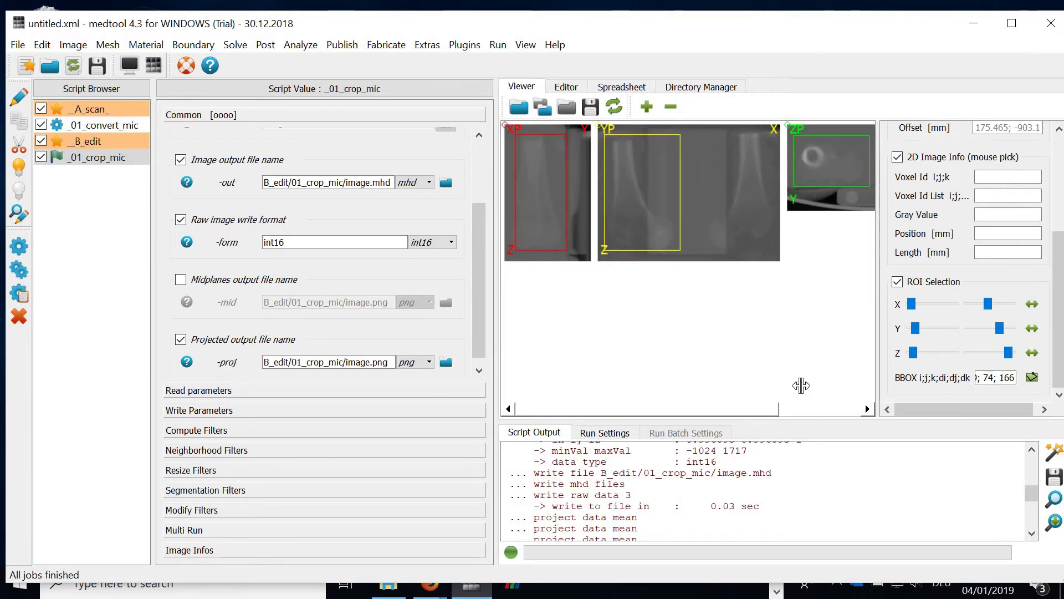
# Widen the panel and copy the full bounding box value 9; 15; 11; 109; 74; 169.
pyautogui.moveTo(801, 385); pyautogui.dragTo(760, 404)
pyautogui.click(986, 395)
pyautogui.moveTo(986, 395); pyautogui.dragTo(856, 393)
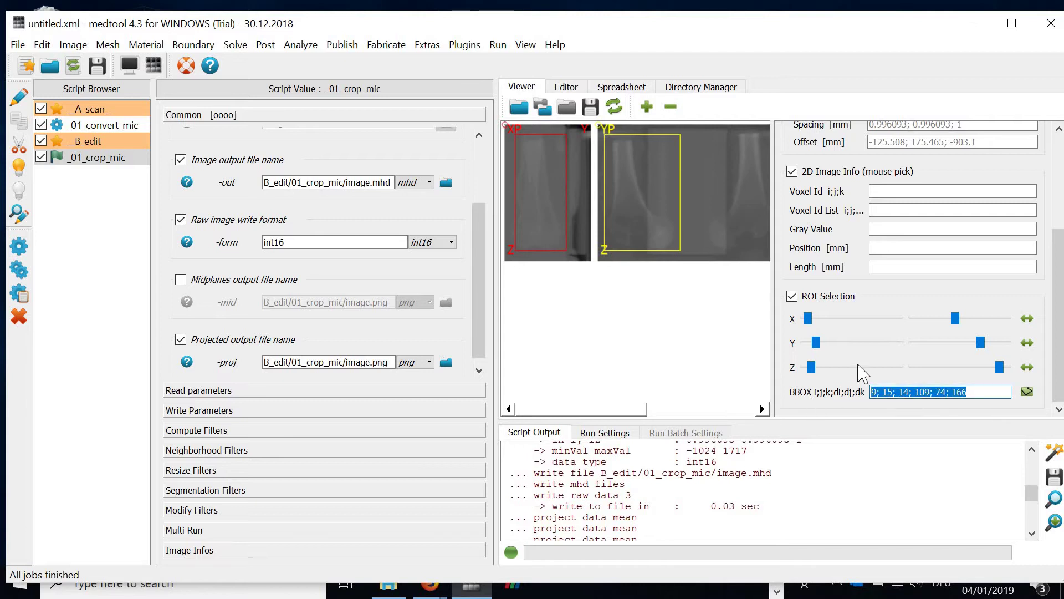
pyautogui.click(971, 392)
pyautogui.scroll(1, 974, 405)
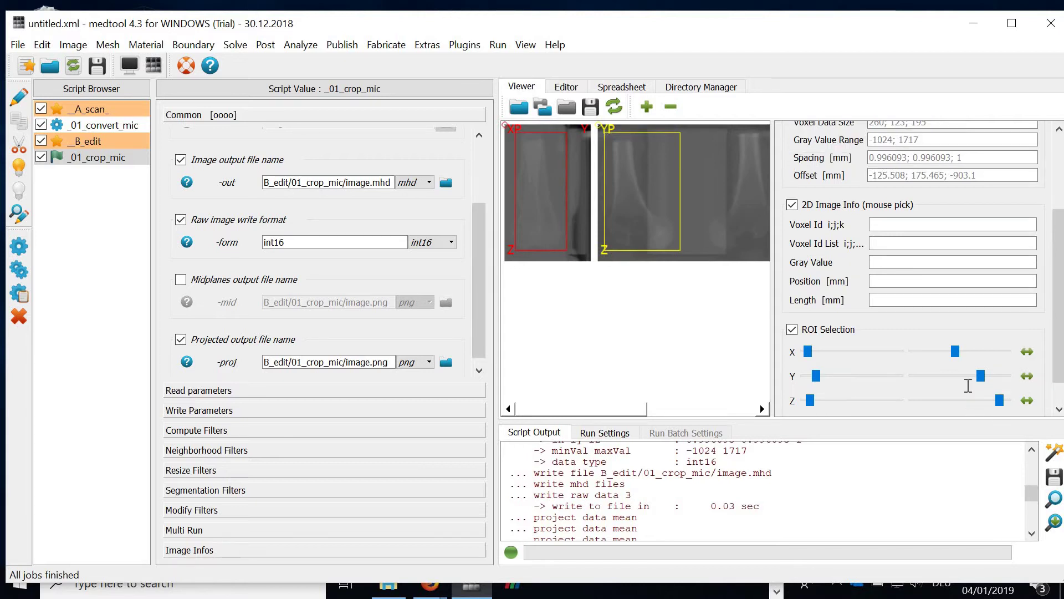
pyautogui.scroll(-1, 968, 385)
pyautogui.moveTo(970, 392); pyautogui.dragTo(869, 397)
pyautogui.hotkey('ctrl', 'c')
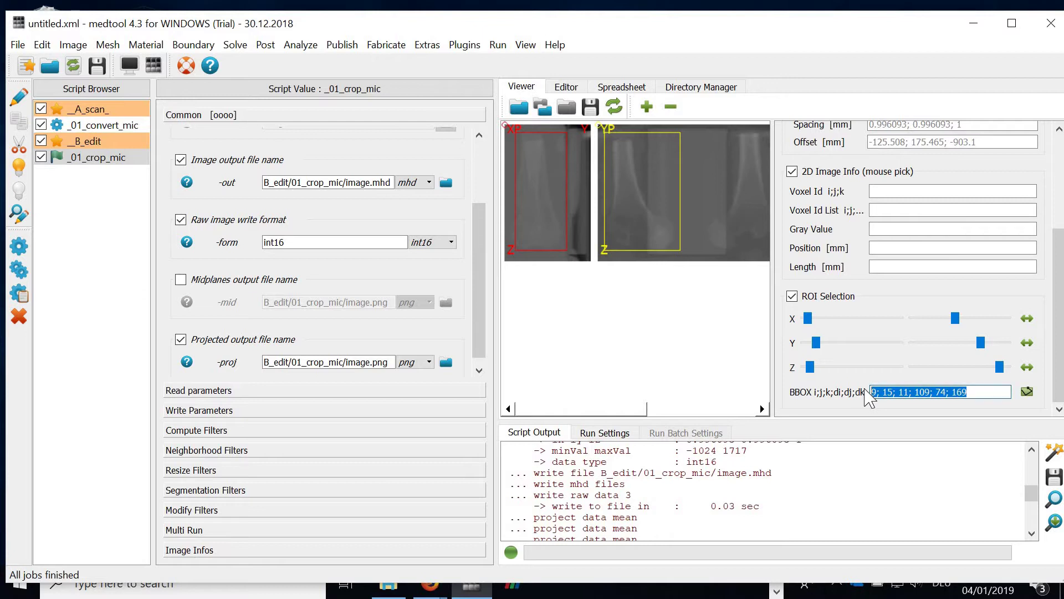
pyautogui.scroll(-1, 321, 276)
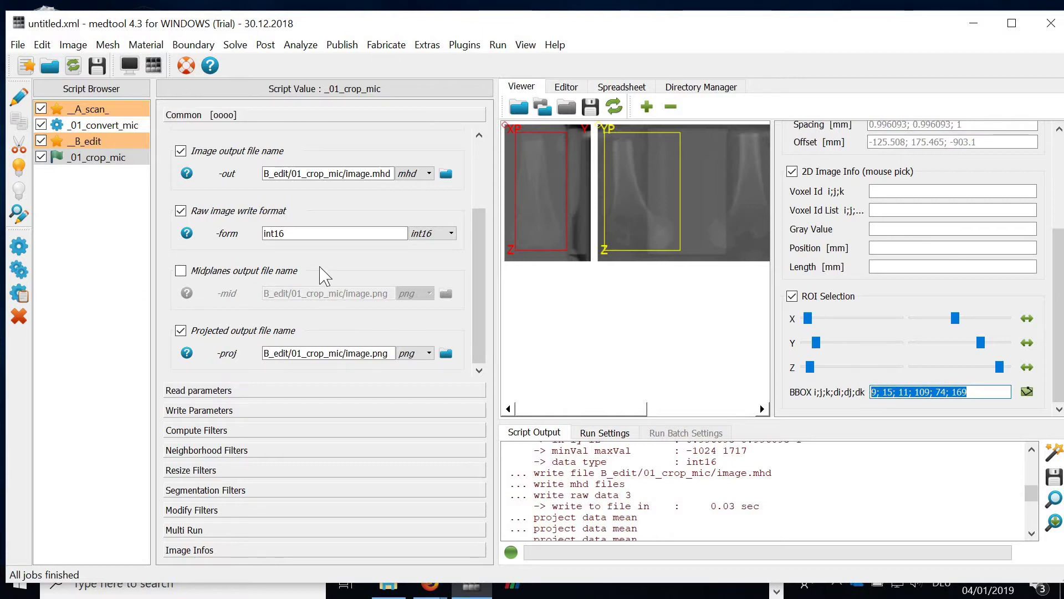
pyautogui.scroll(2, 322, 266)
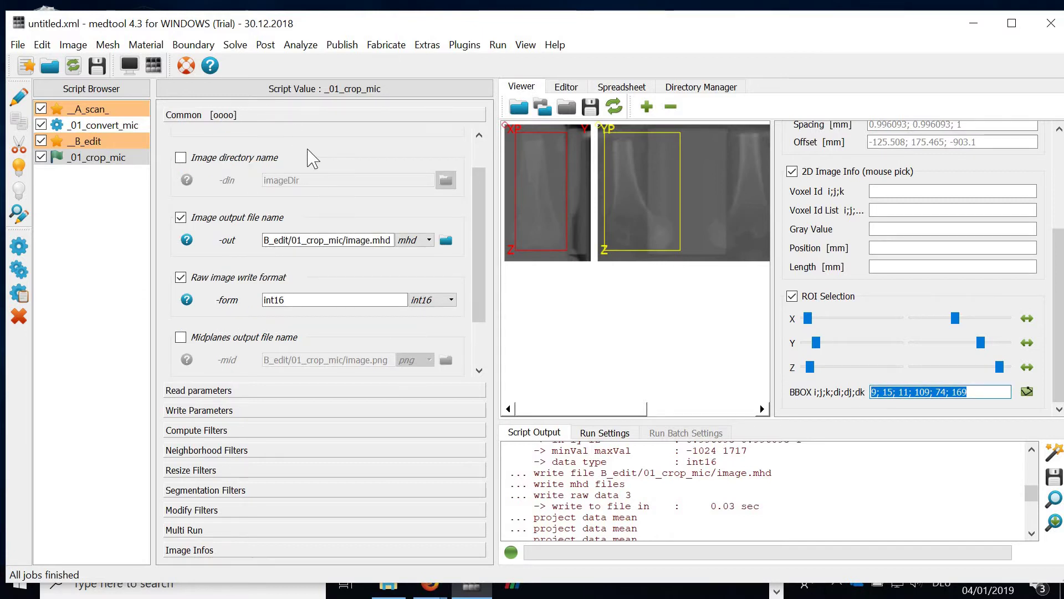
pyautogui.scroll(1, 299, 155)
pyautogui.scroll(1, 277, 166)
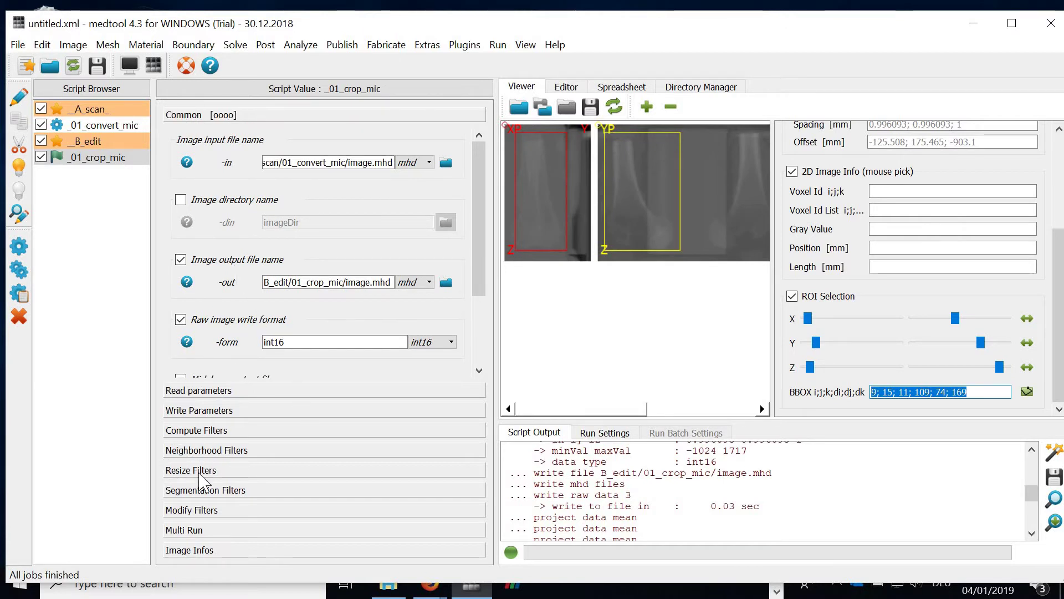
# Turn on 'Crop image by voxel ROI', paste the bounding box into -cut, and run the script.
pyautogui.click(203, 469)
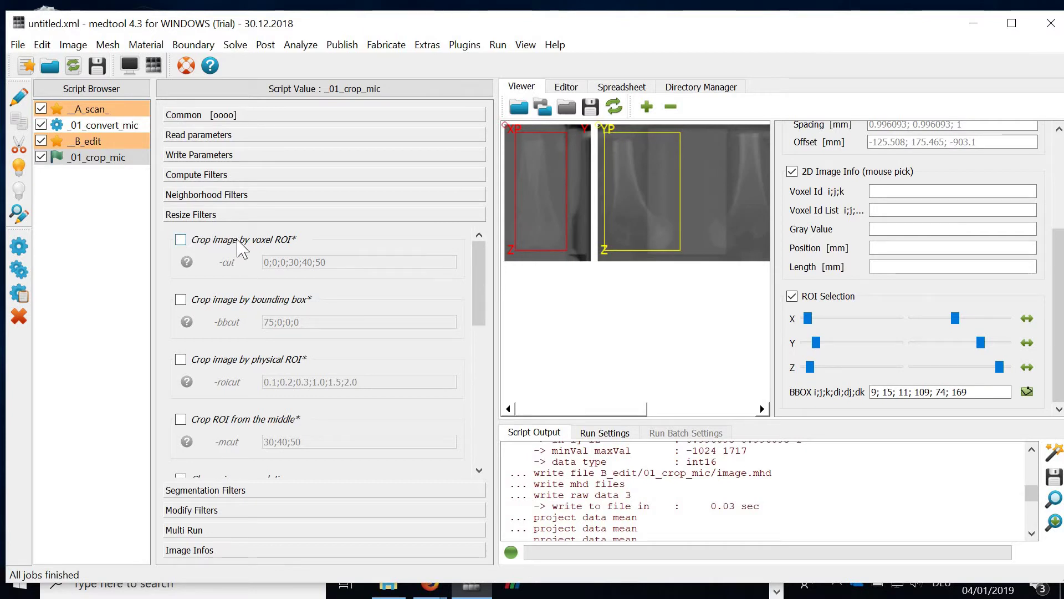
pyautogui.click(238, 241)
pyautogui.hotkey('ctrl', 'a')
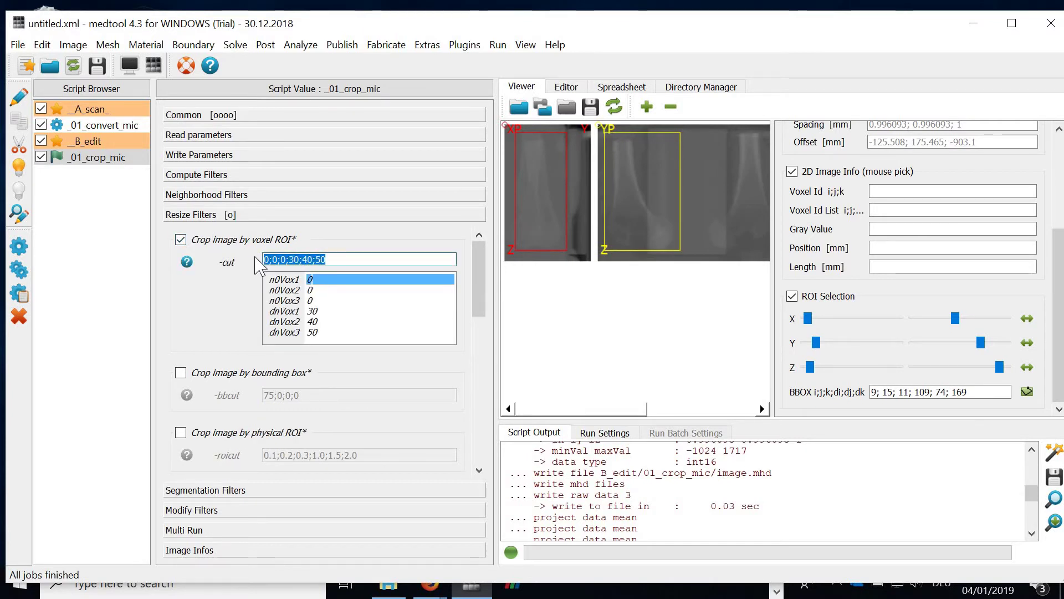
pyautogui.hotkey('ctrl', 'v')
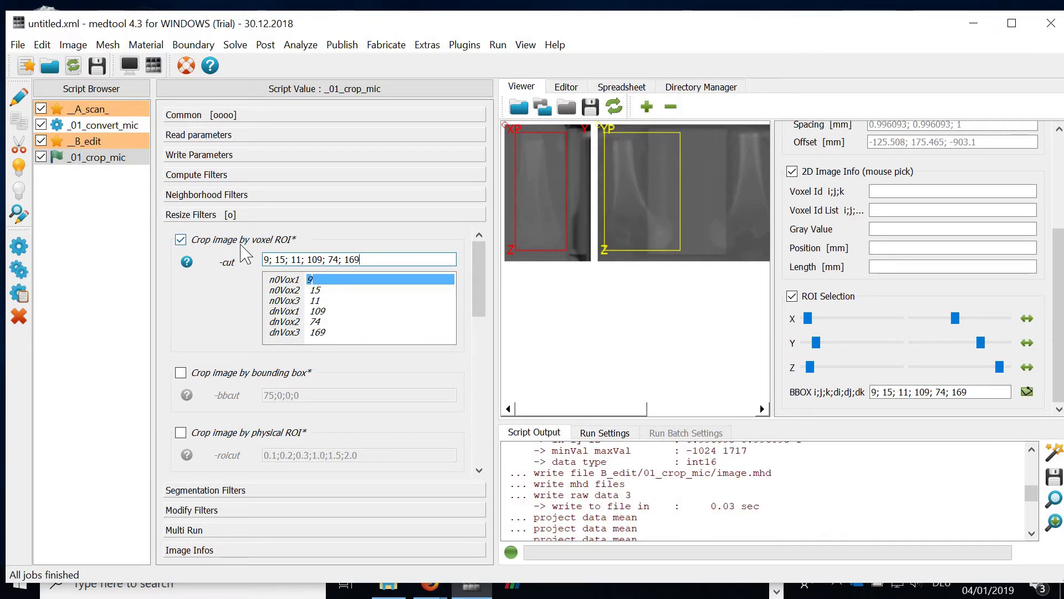
pyautogui.click(19, 245)
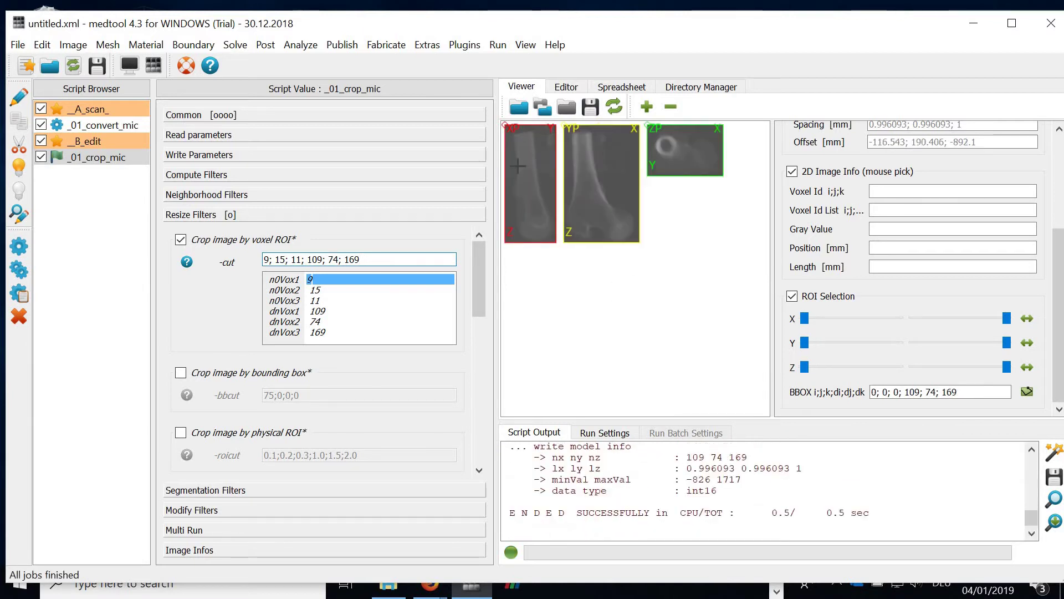
# Inspect the 109×74×169 cropped femur projections in the viewer, zooming in and raising contrast.
pyautogui.click(431, 262)
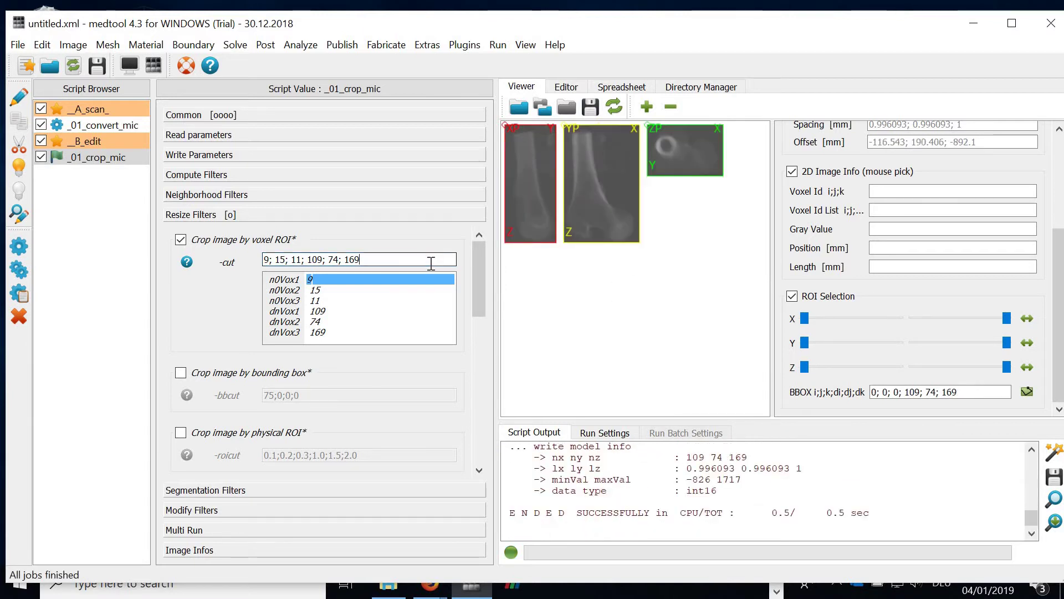
pyautogui.click(193, 121)
pyautogui.scroll(-3, 332, 332)
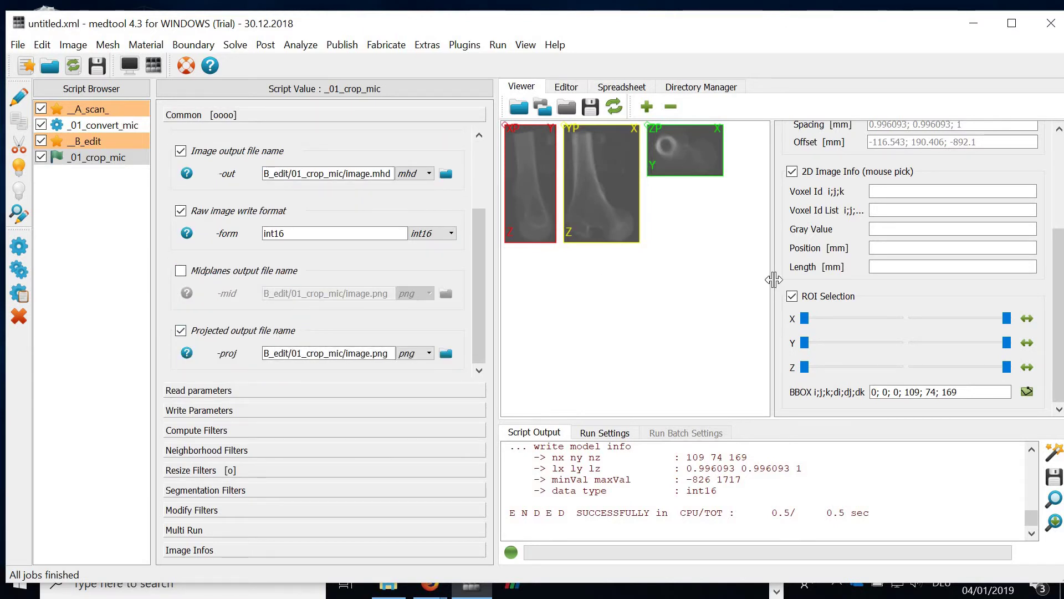
pyautogui.moveTo(882, 299); pyautogui.dragTo(915, 298)
pyautogui.click(647, 108)
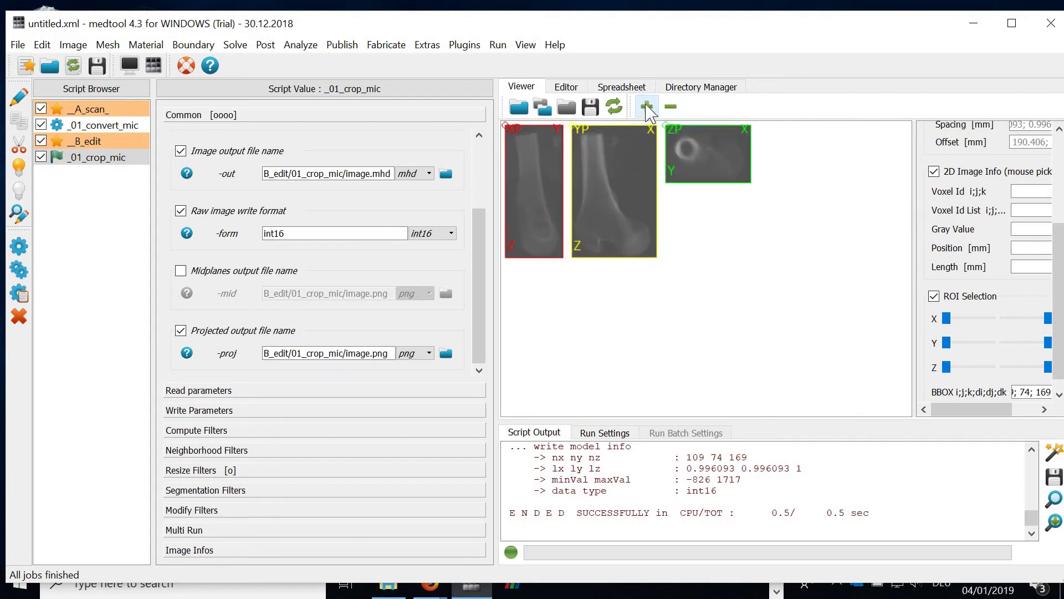
pyautogui.click(647, 107)
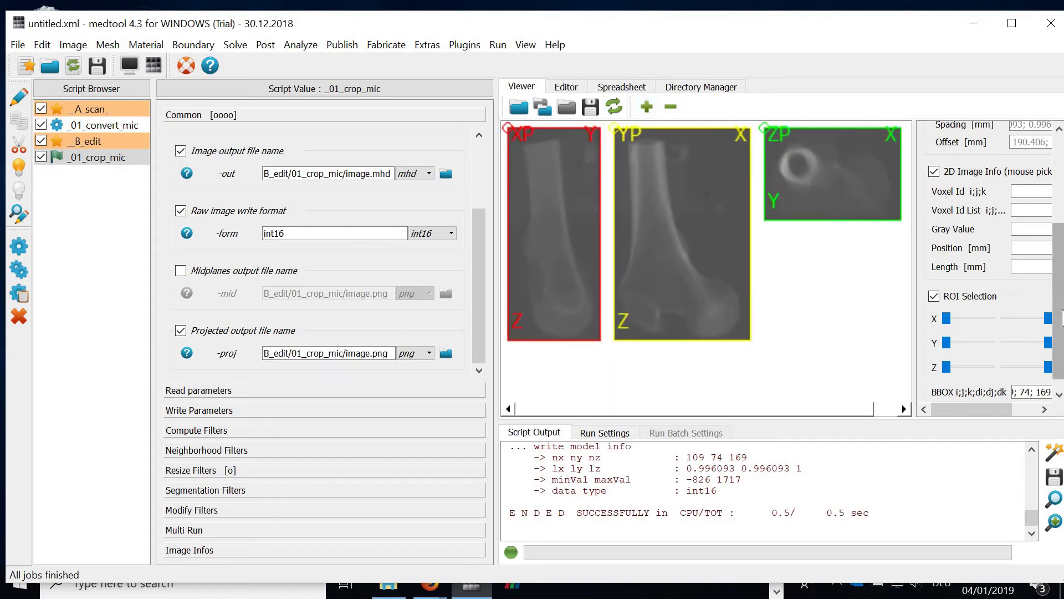
pyautogui.click(1060, 188)
pyautogui.scroll(1, 1060, 189)
pyautogui.click(1000, 159)
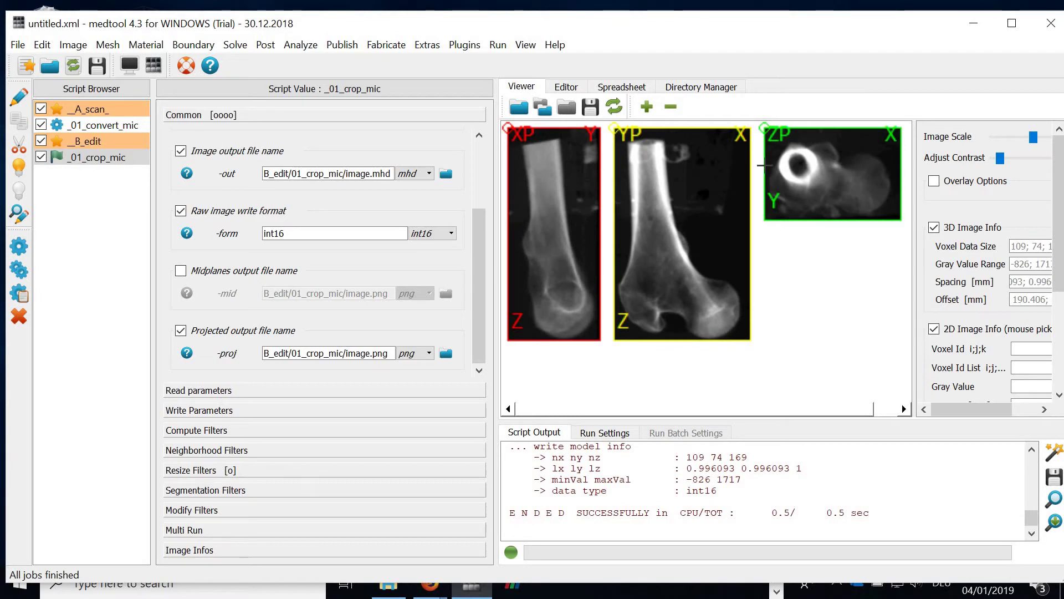
pyautogui.moveTo(783, 414); pyautogui.dragTo(806, 415)
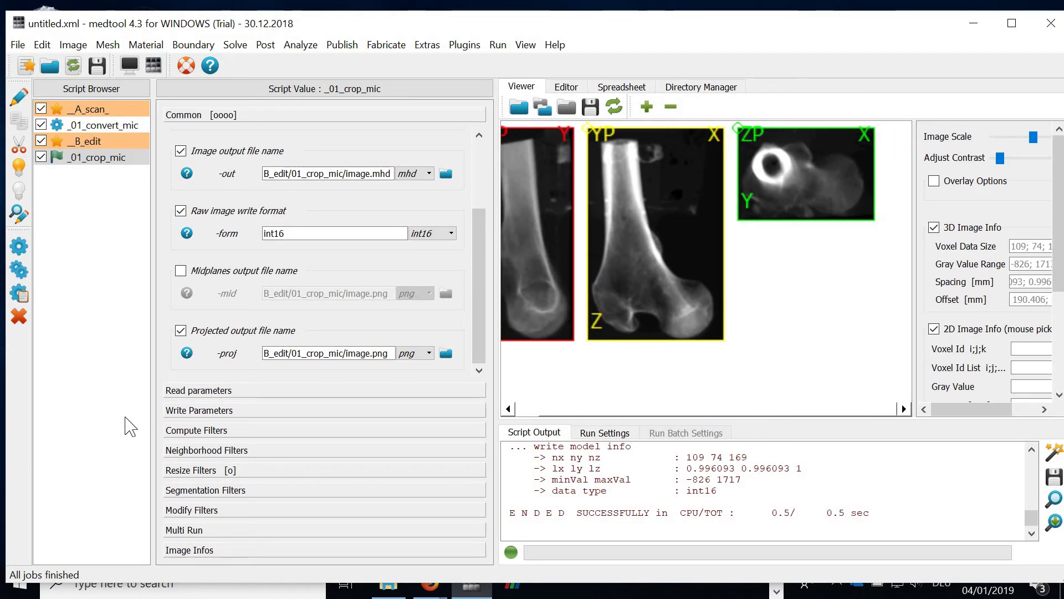
# Turn off 'Crop image by voxel ROI' and rerun the script on the full scan.
pyautogui.click(229, 474)
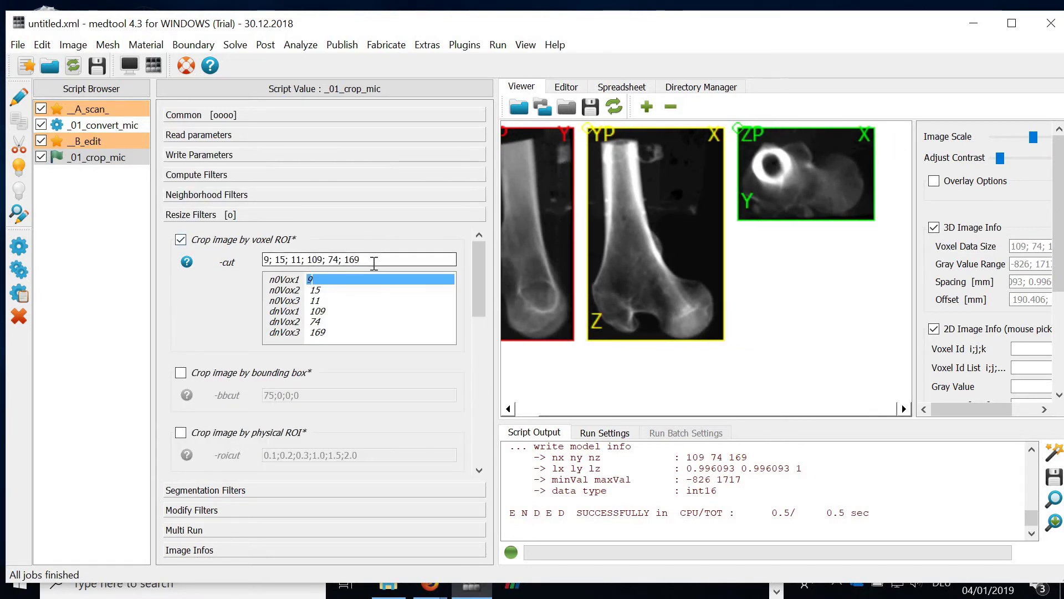
pyautogui.moveTo(373, 260); pyautogui.dragTo(247, 258)
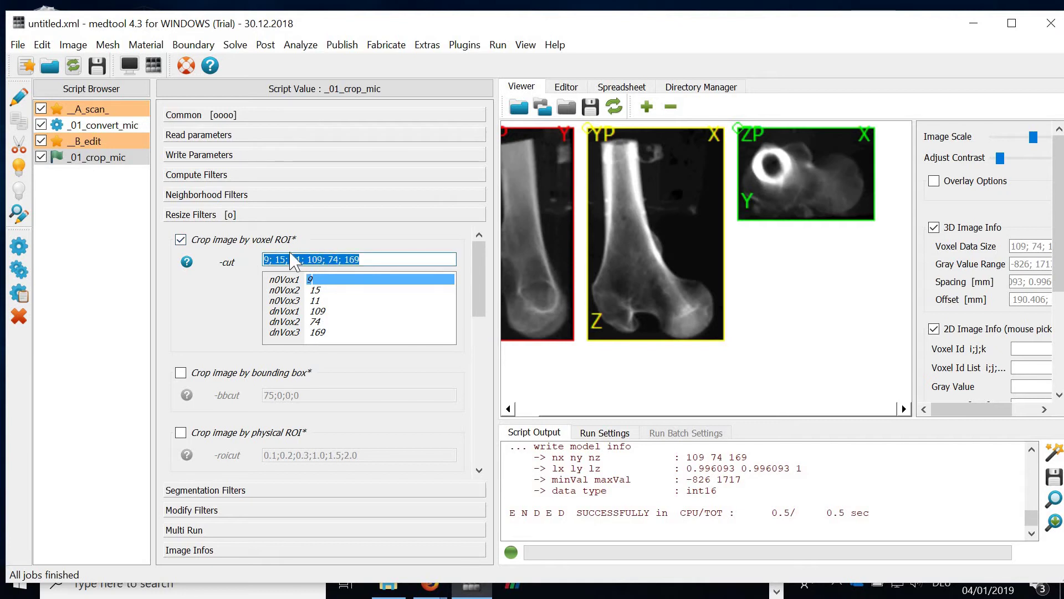
pyautogui.click(256, 244)
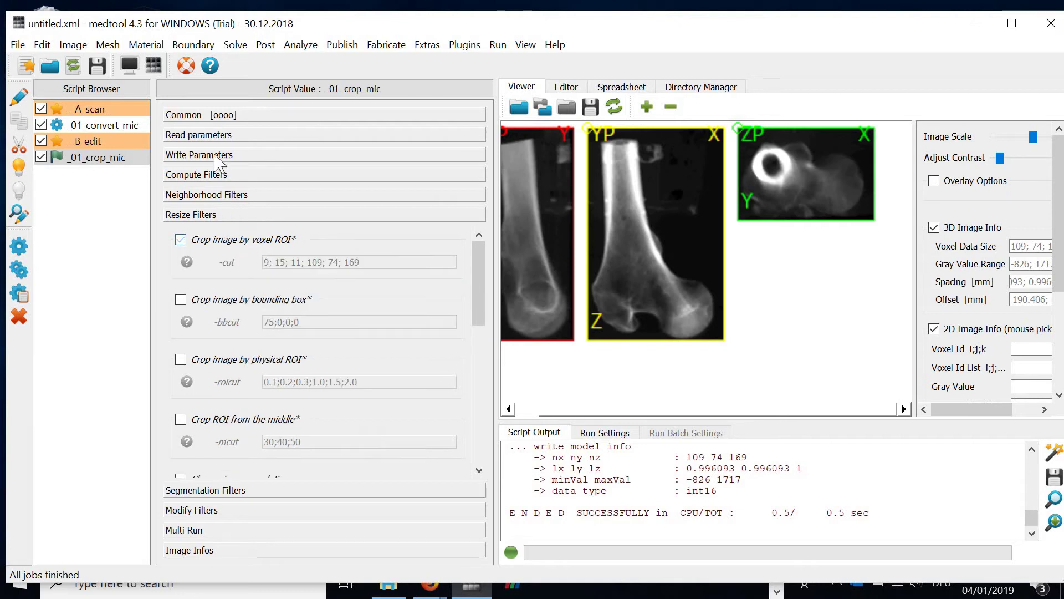
pyautogui.click(19, 249)
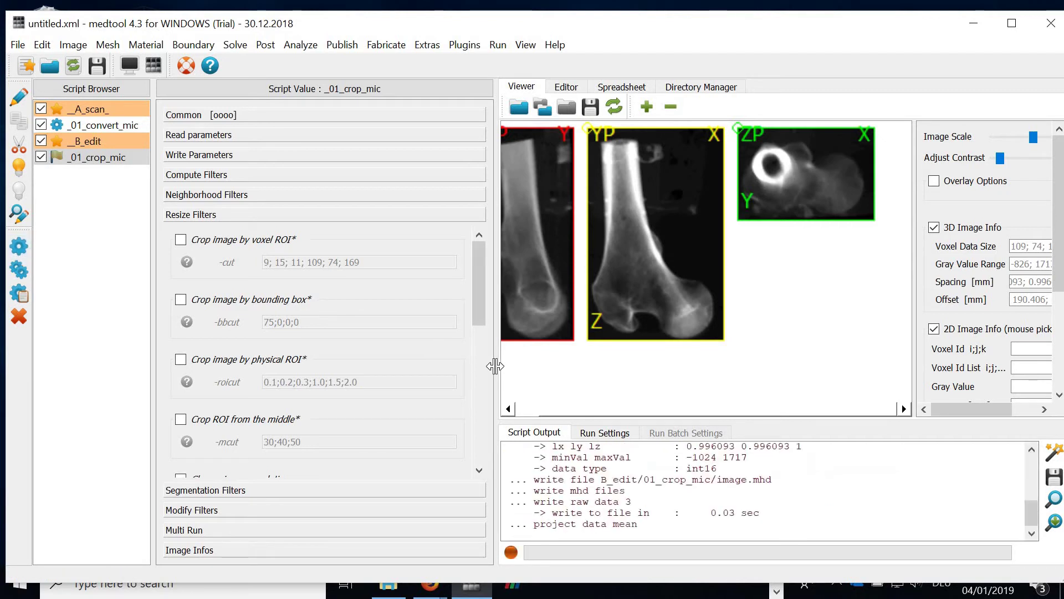
# Zoom out the views, re-enable cropping, and paste the -cut values 9; 15; 11; 109; 74; 169 into BBOX.
pyautogui.moveTo(462, 366); pyautogui.dragTo(386, 365)
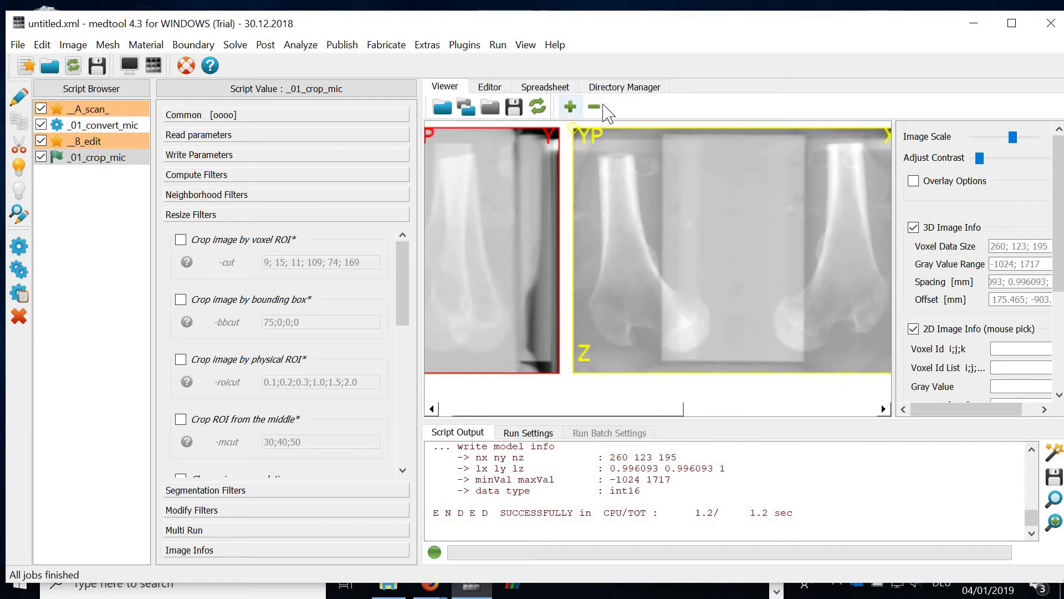
pyautogui.click(595, 106)
pyautogui.click(595, 107)
pyautogui.scroll(-5, 1063, 324)
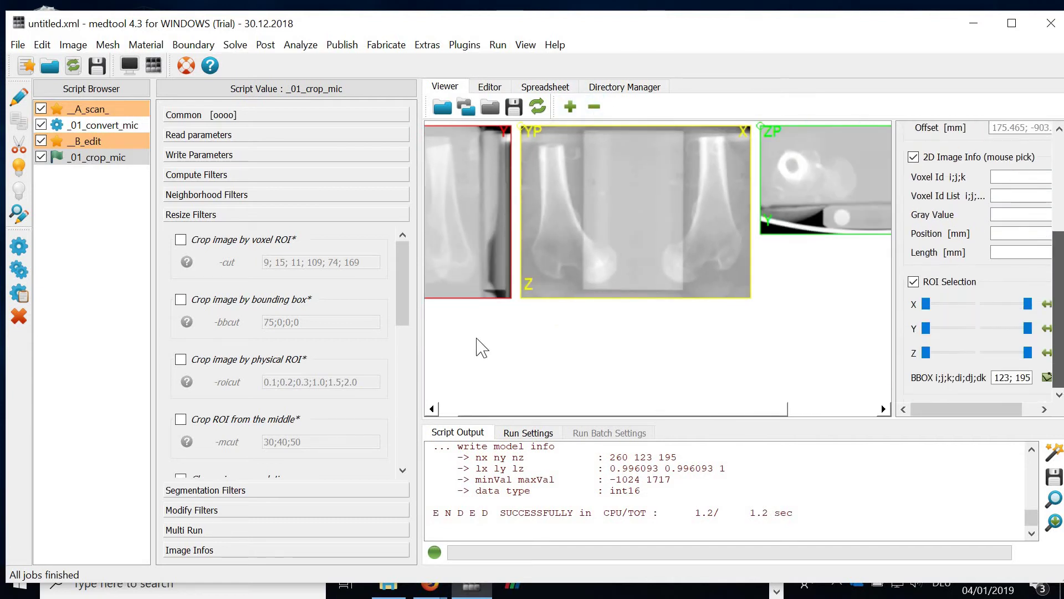
pyautogui.click(357, 262)
pyautogui.hotkey('ctrl', 'a')
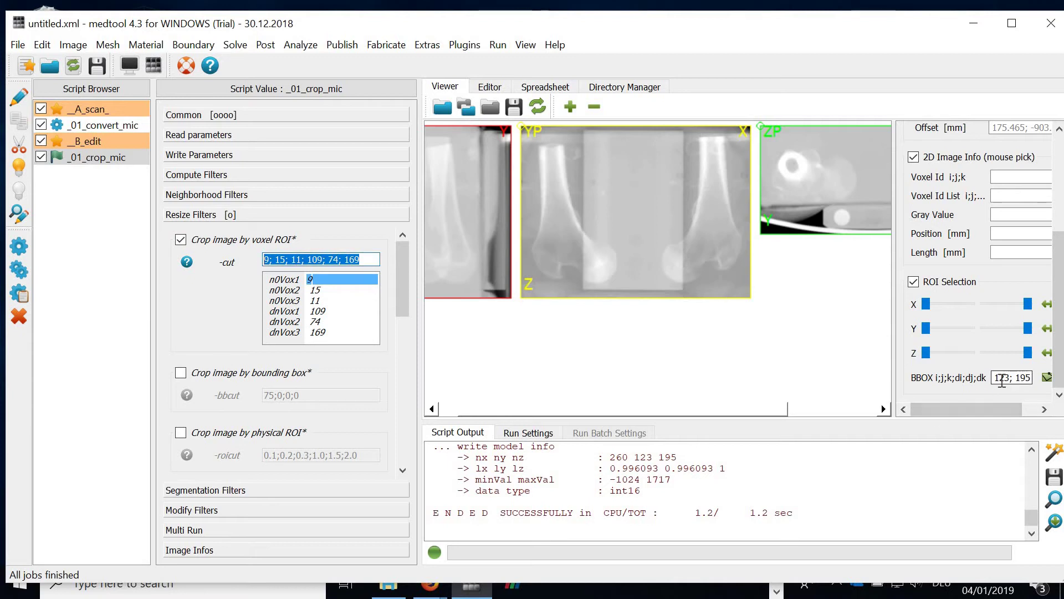
pyautogui.click(1031, 378)
pyautogui.press('BackSpace')
pyautogui.press('BackSpace')
pyautogui.press('BackSpace')
pyautogui.press('BackSpace')
pyautogui.press('BackSpace')
pyautogui.press('BackSpace')
pyautogui.press('BackSpace')
pyautogui.press('BackSpace')
pyautogui.press('BackSpace')
pyautogui.press('BackSpace')
pyautogui.press('BackSpace')
pyautogui.press('BackSpace')
pyautogui.press('BackSpace')
pyautogui.press('BackSpace')
pyautogui.press('BackSpace')
pyautogui.press('BackSpace')
pyautogui.press('BackSpace')
pyautogui.press('BackSpace')
pyautogui.press('BackSpace')
pyautogui.press('BackSpace')
pyautogui.hotkey('ctrl', 'v')
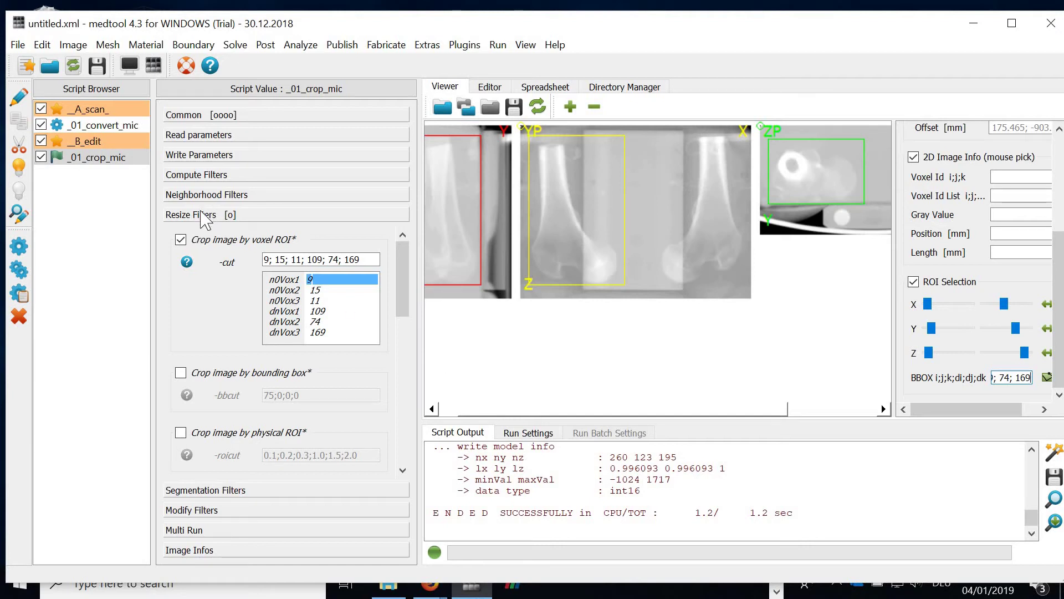
# Check the files in A_scan/01_convert_mic and B_edit/01_crop_mic in the Directory Manager.
pyautogui.click(625, 87)
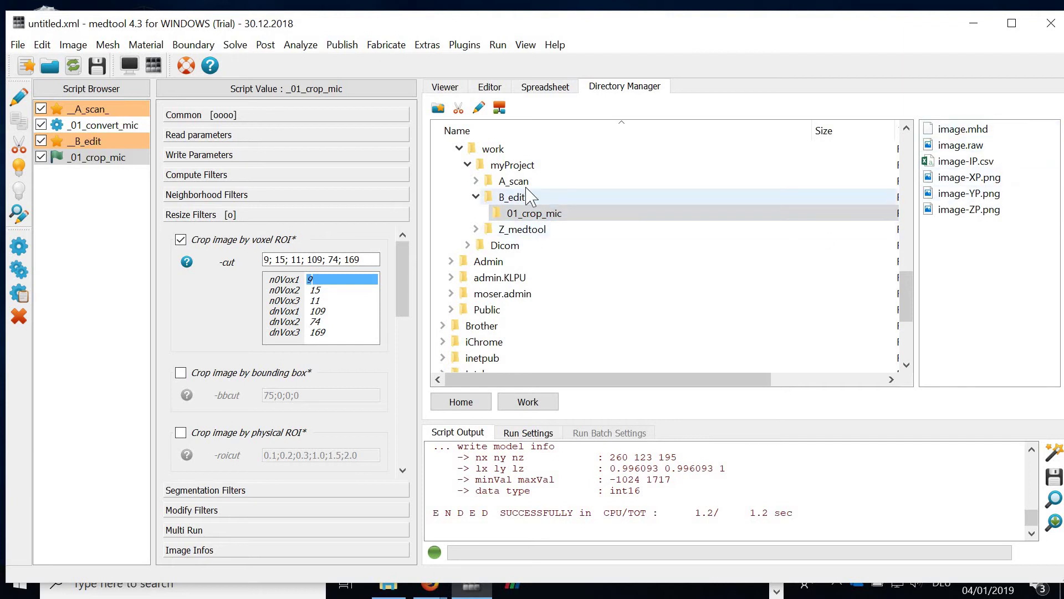
pyautogui.click(475, 180)
pyautogui.click(541, 213)
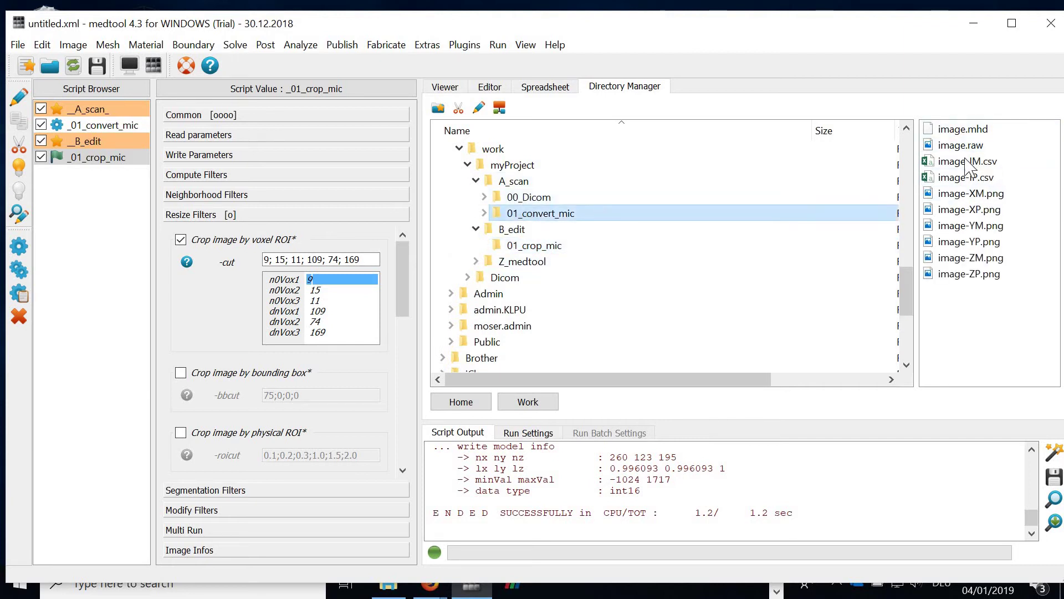
pyautogui.click(554, 246)
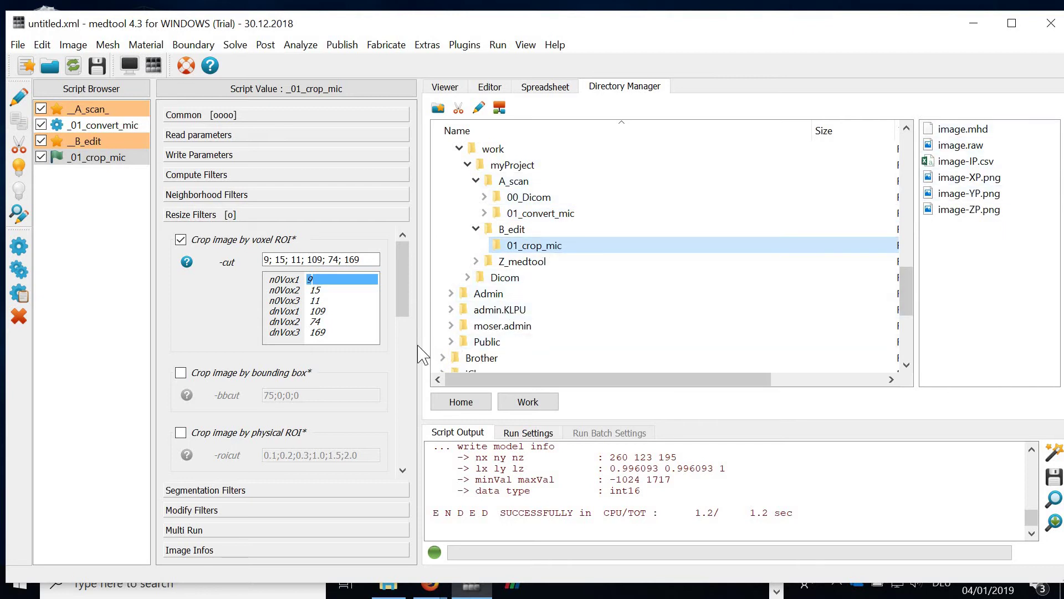
pyautogui.moveTo(418, 347); pyautogui.dragTo(456, 350)
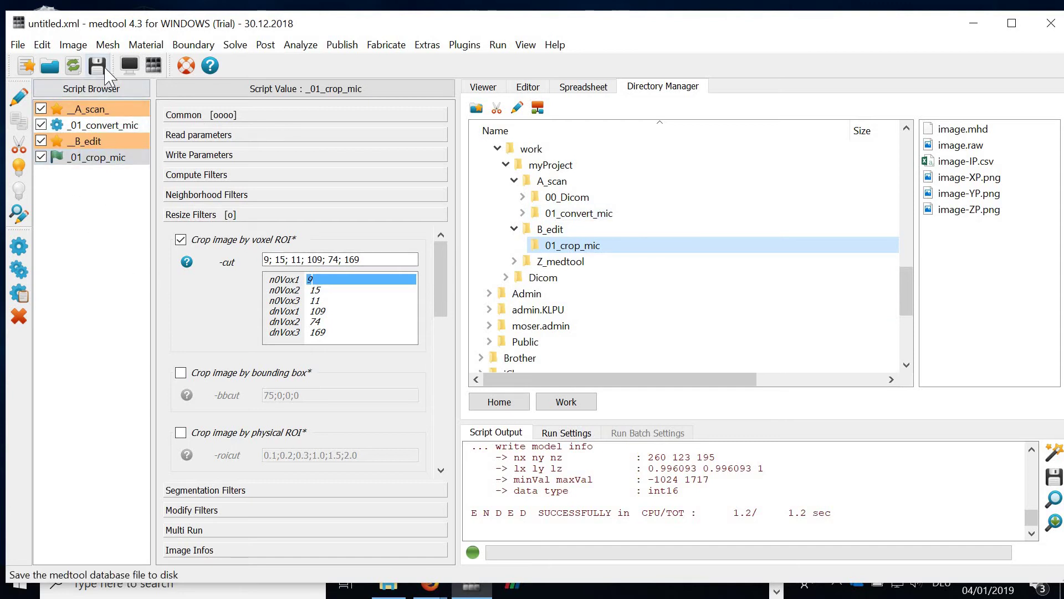
pyautogui.click(18, 44)
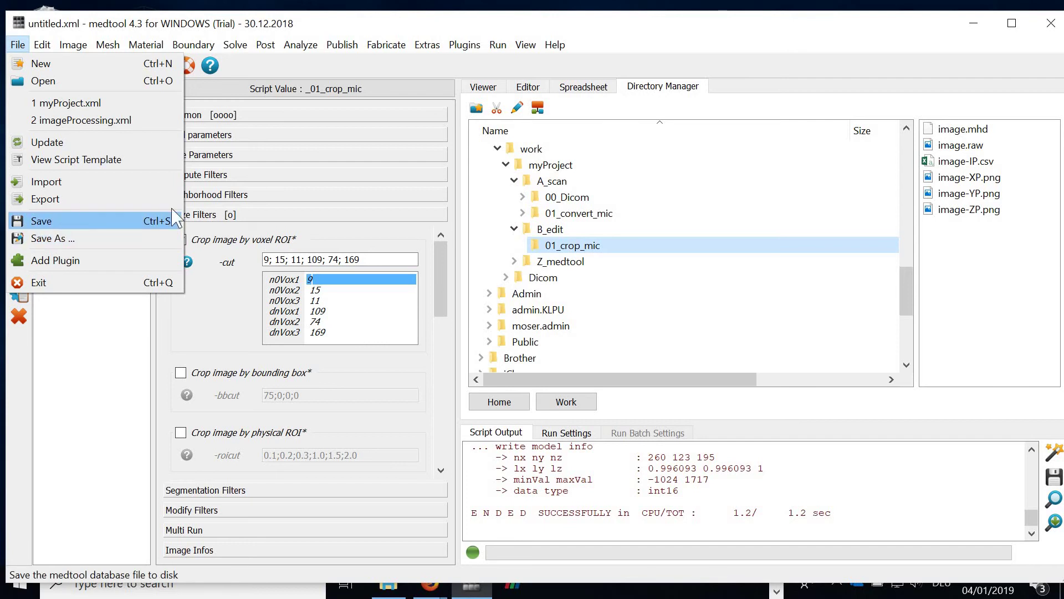
# Save the project as myProject.xml in work/myProject/Z_medtool.
pyautogui.click(61, 222)
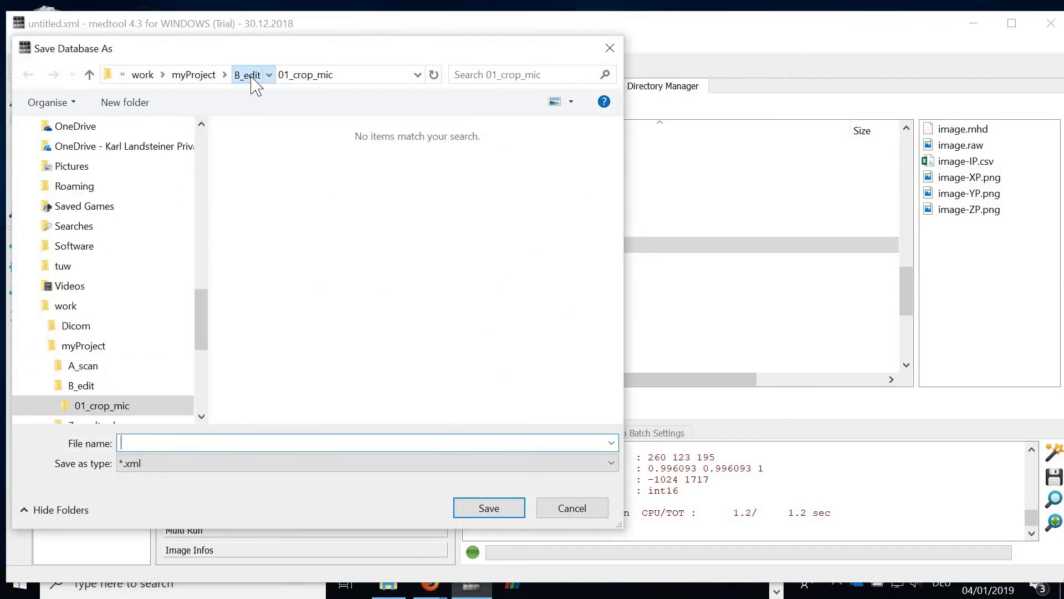
pyautogui.click(248, 75)
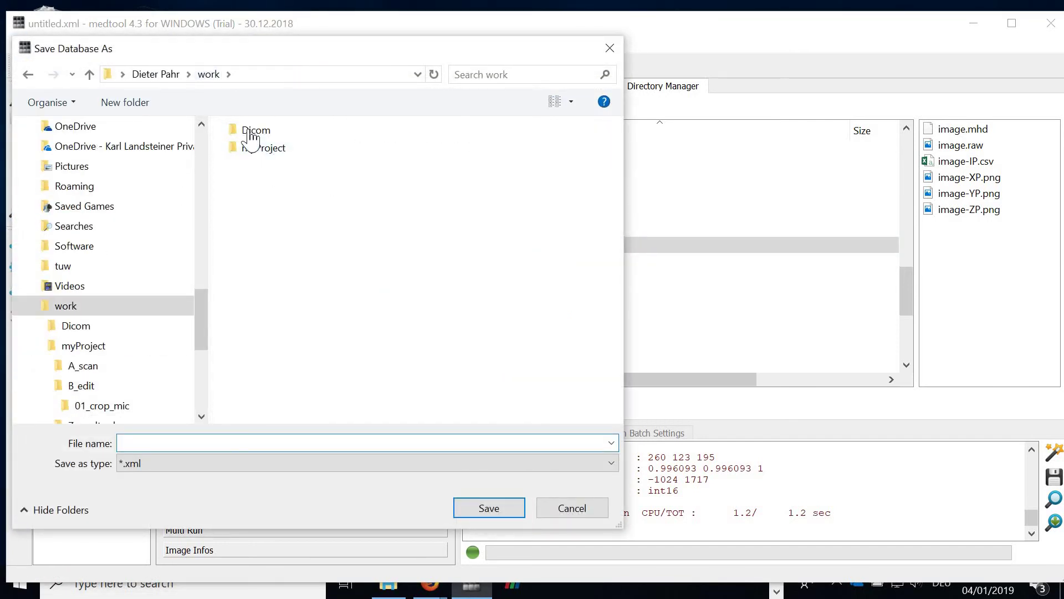
pyautogui.doubleClick(254, 150)
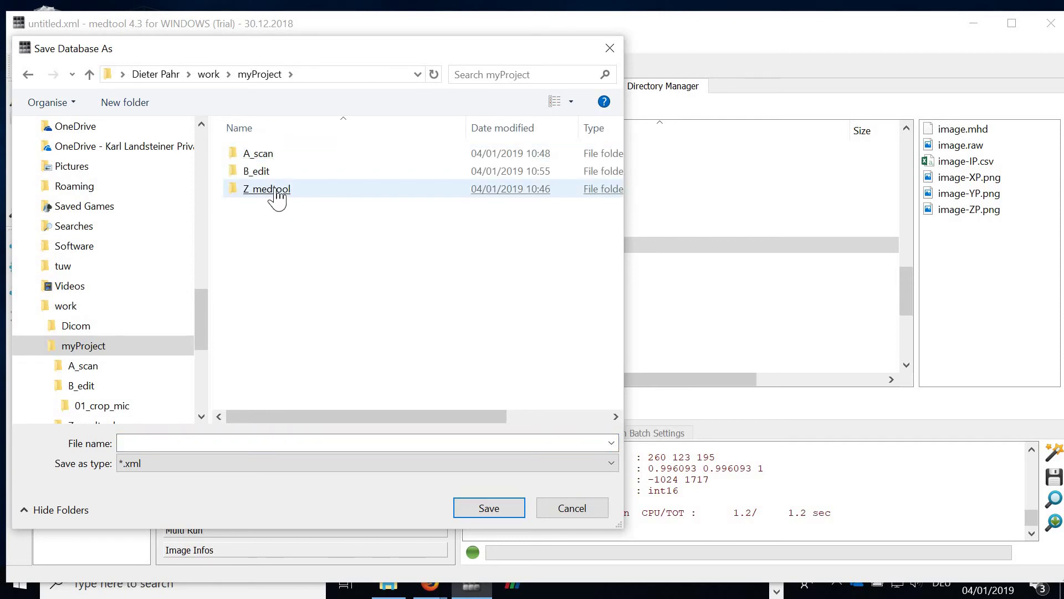
pyautogui.doubleClick(276, 194)
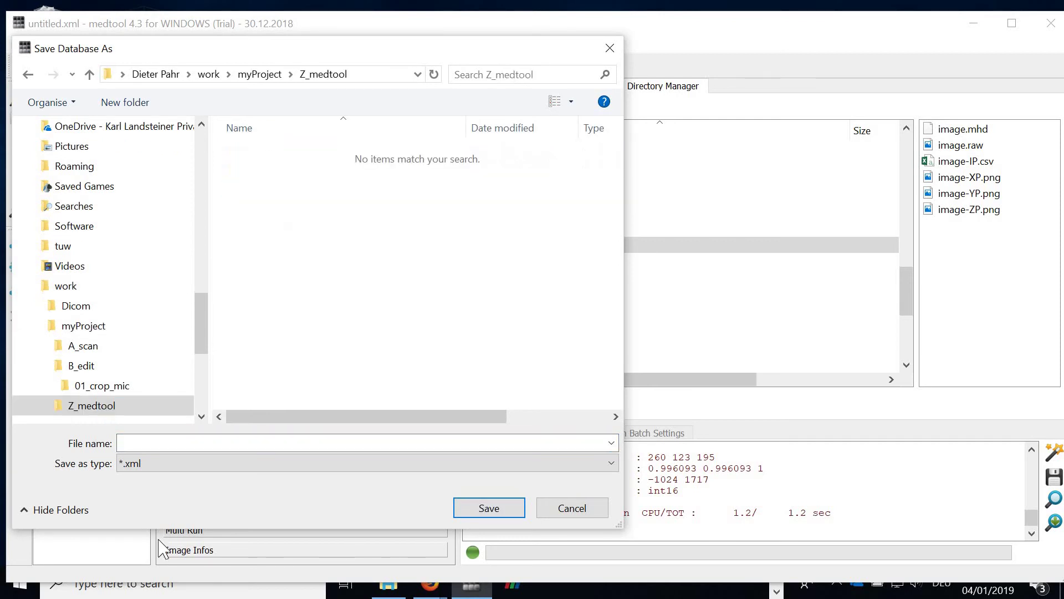
pyautogui.click(163, 441)
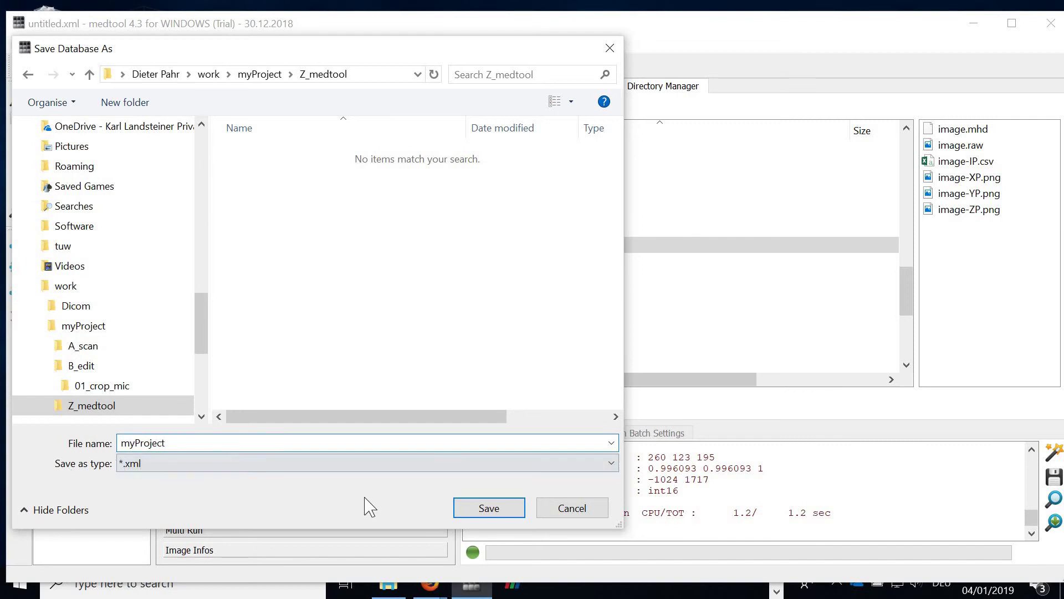
pyautogui.click(473, 510)
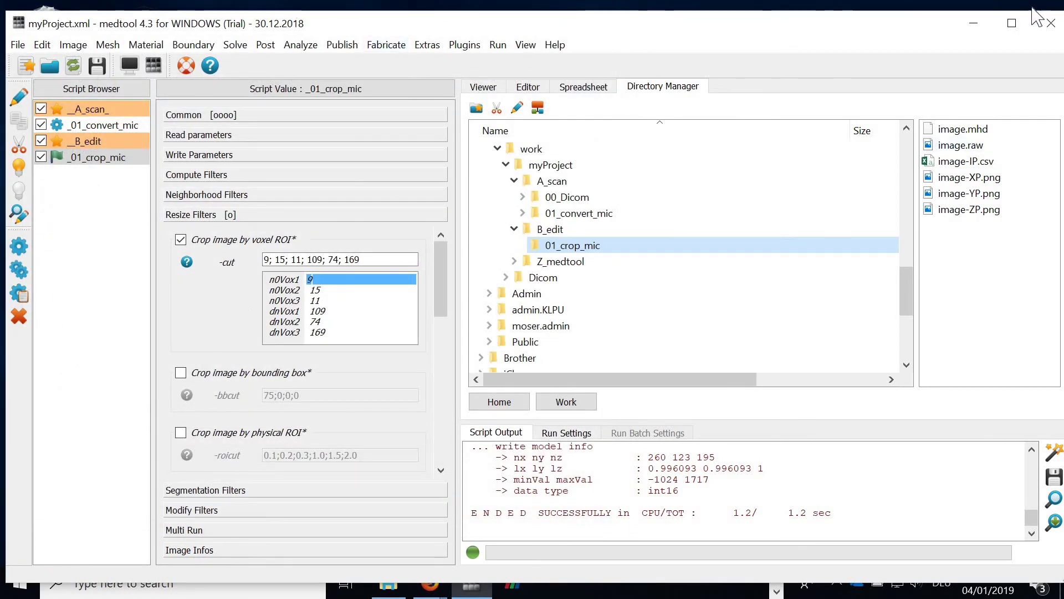
# Restart medtool, reopen myProject.xml from the recent files, and select the _01_crop_mic script.
pyautogui.click(1052, 24)
pyautogui.click(479, 591)
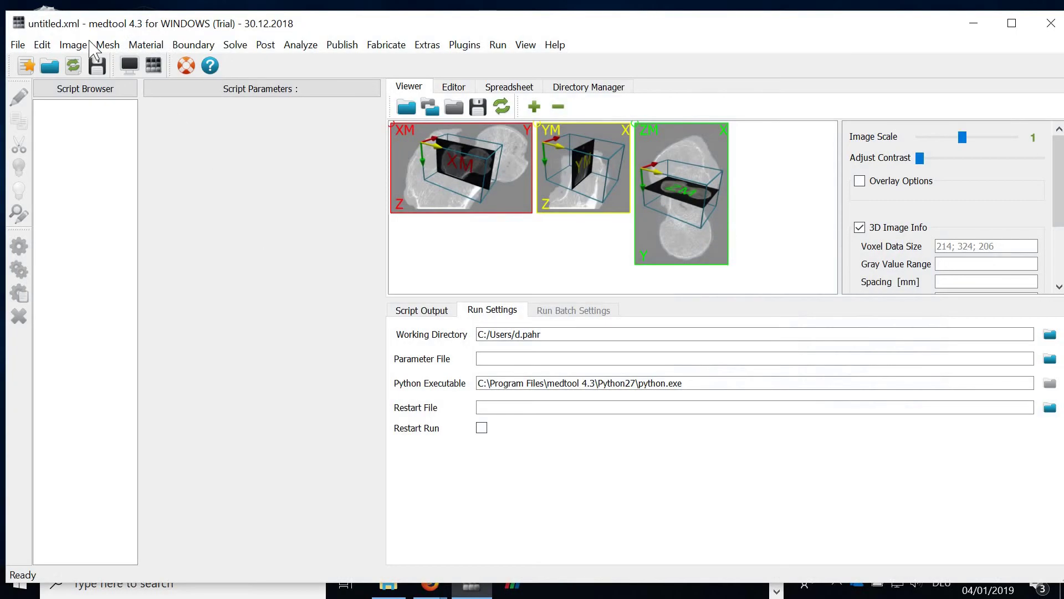
pyautogui.click(17, 44)
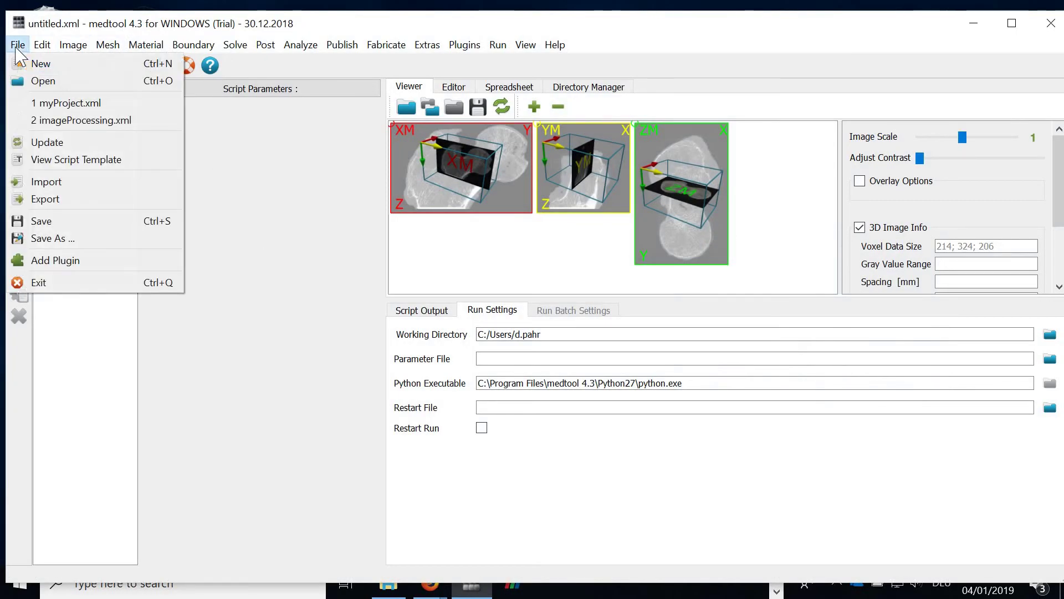
pyautogui.click(62, 104)
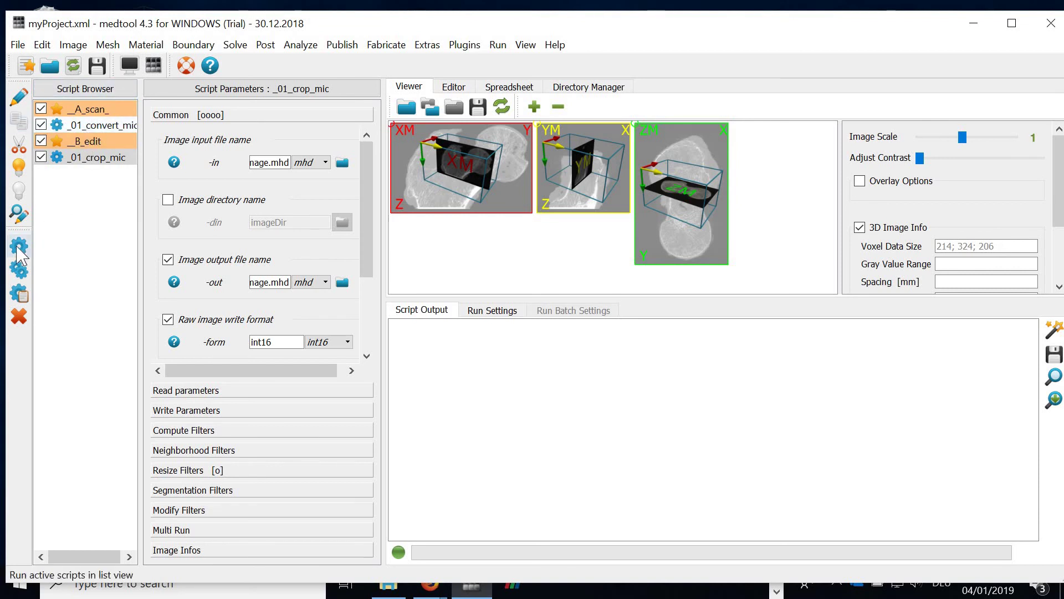
pyautogui.click(96, 158)
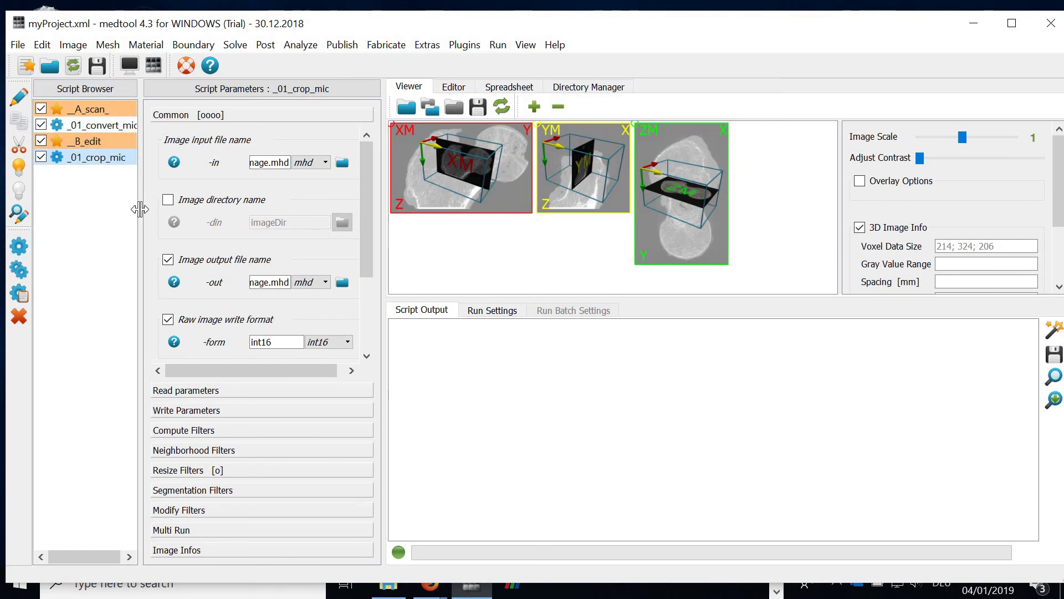
# Rerun _01_crop_mic to regenerate the 109×74×169 cropped femur, then run all checked scripts.
pyautogui.moveTo(140, 209); pyautogui.dragTo(263, 209)
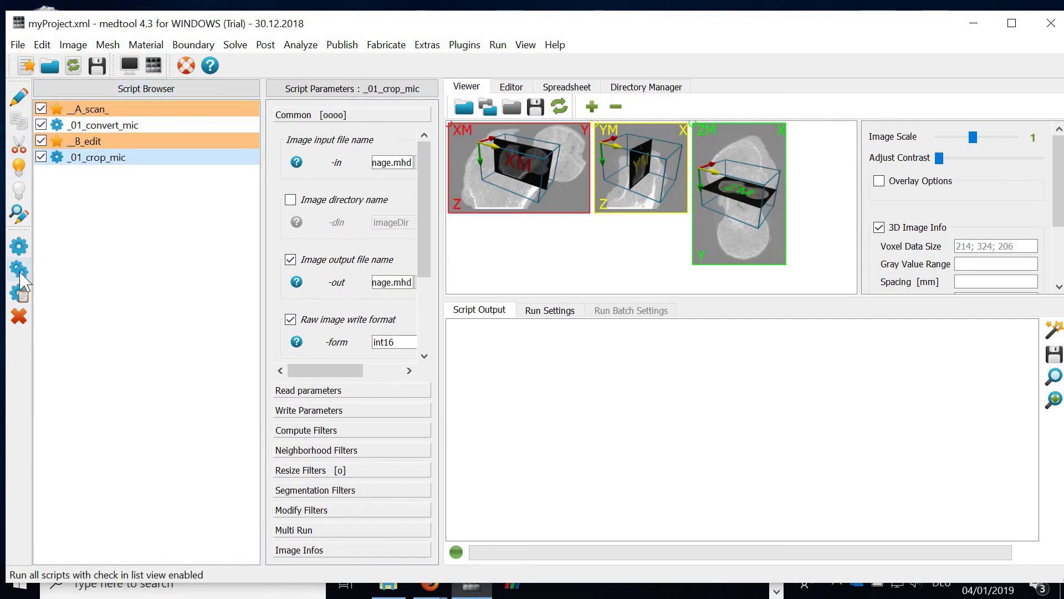
pyautogui.click(19, 246)
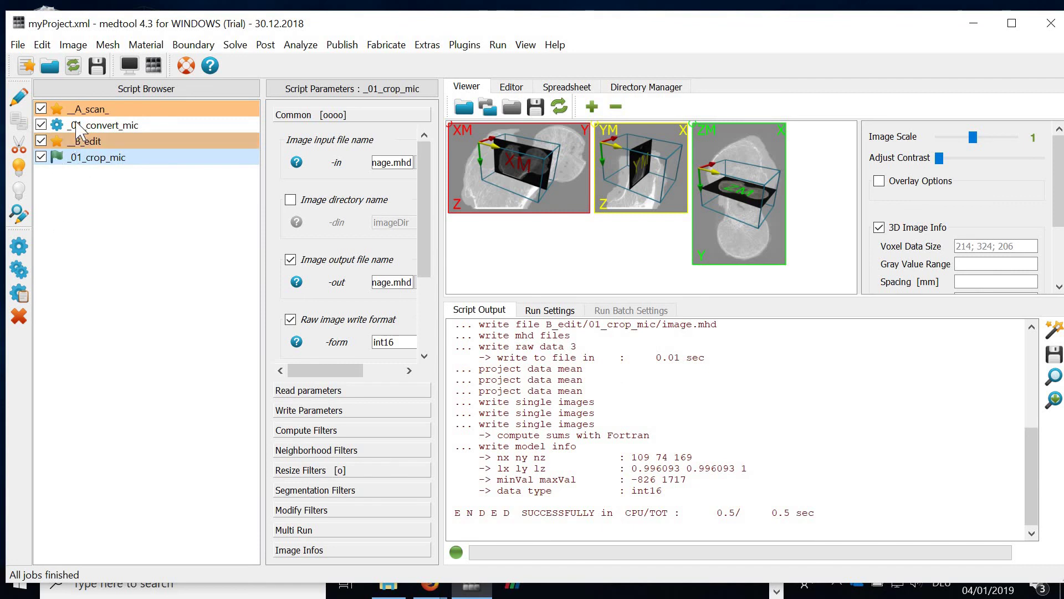
pyautogui.click(19, 270)
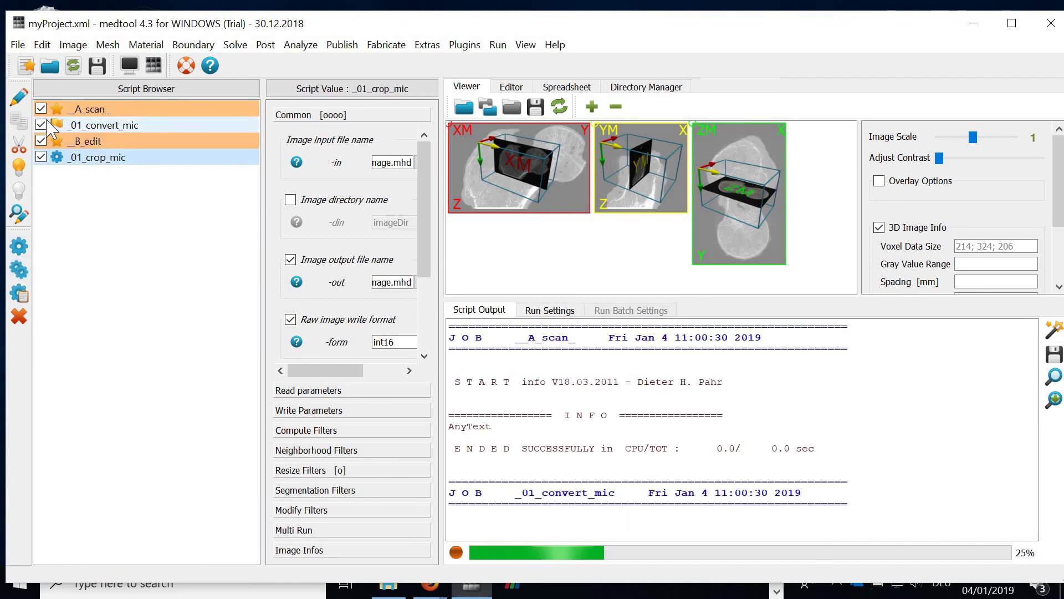